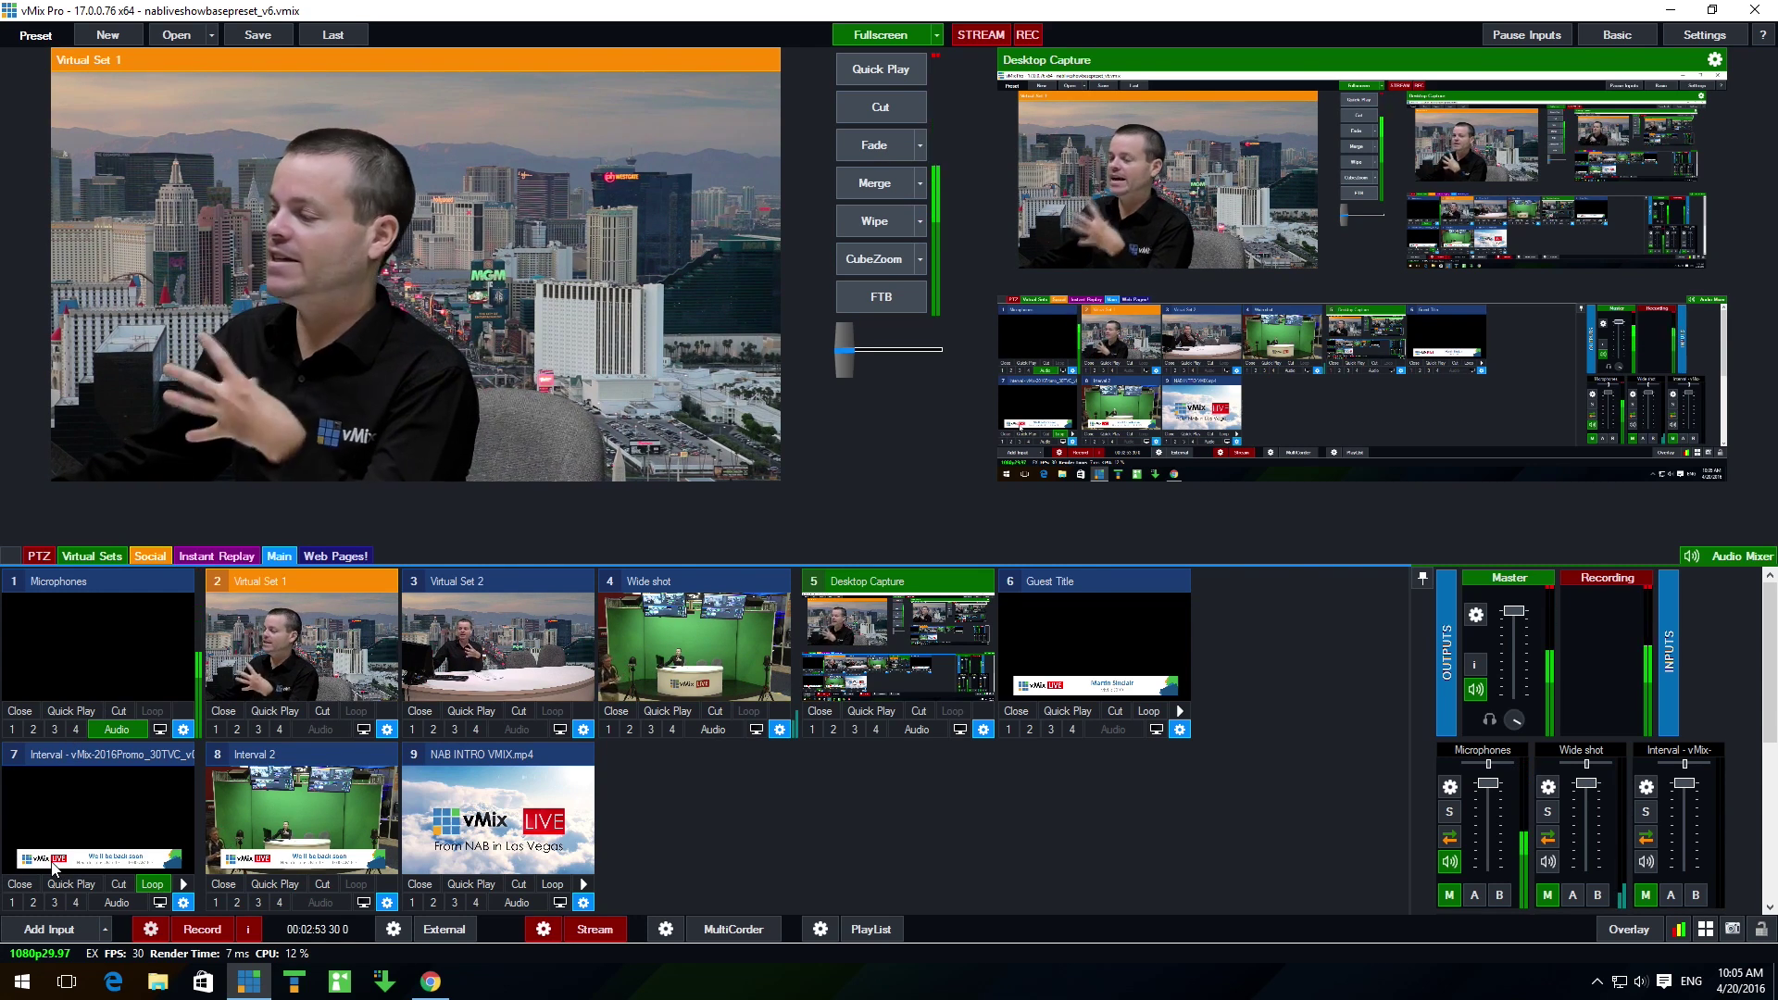
Add the NDI feed SDI Video 3 from the USER machine as input 22 in preview
{"action": "left_click", "coordinate": [63, 930]}
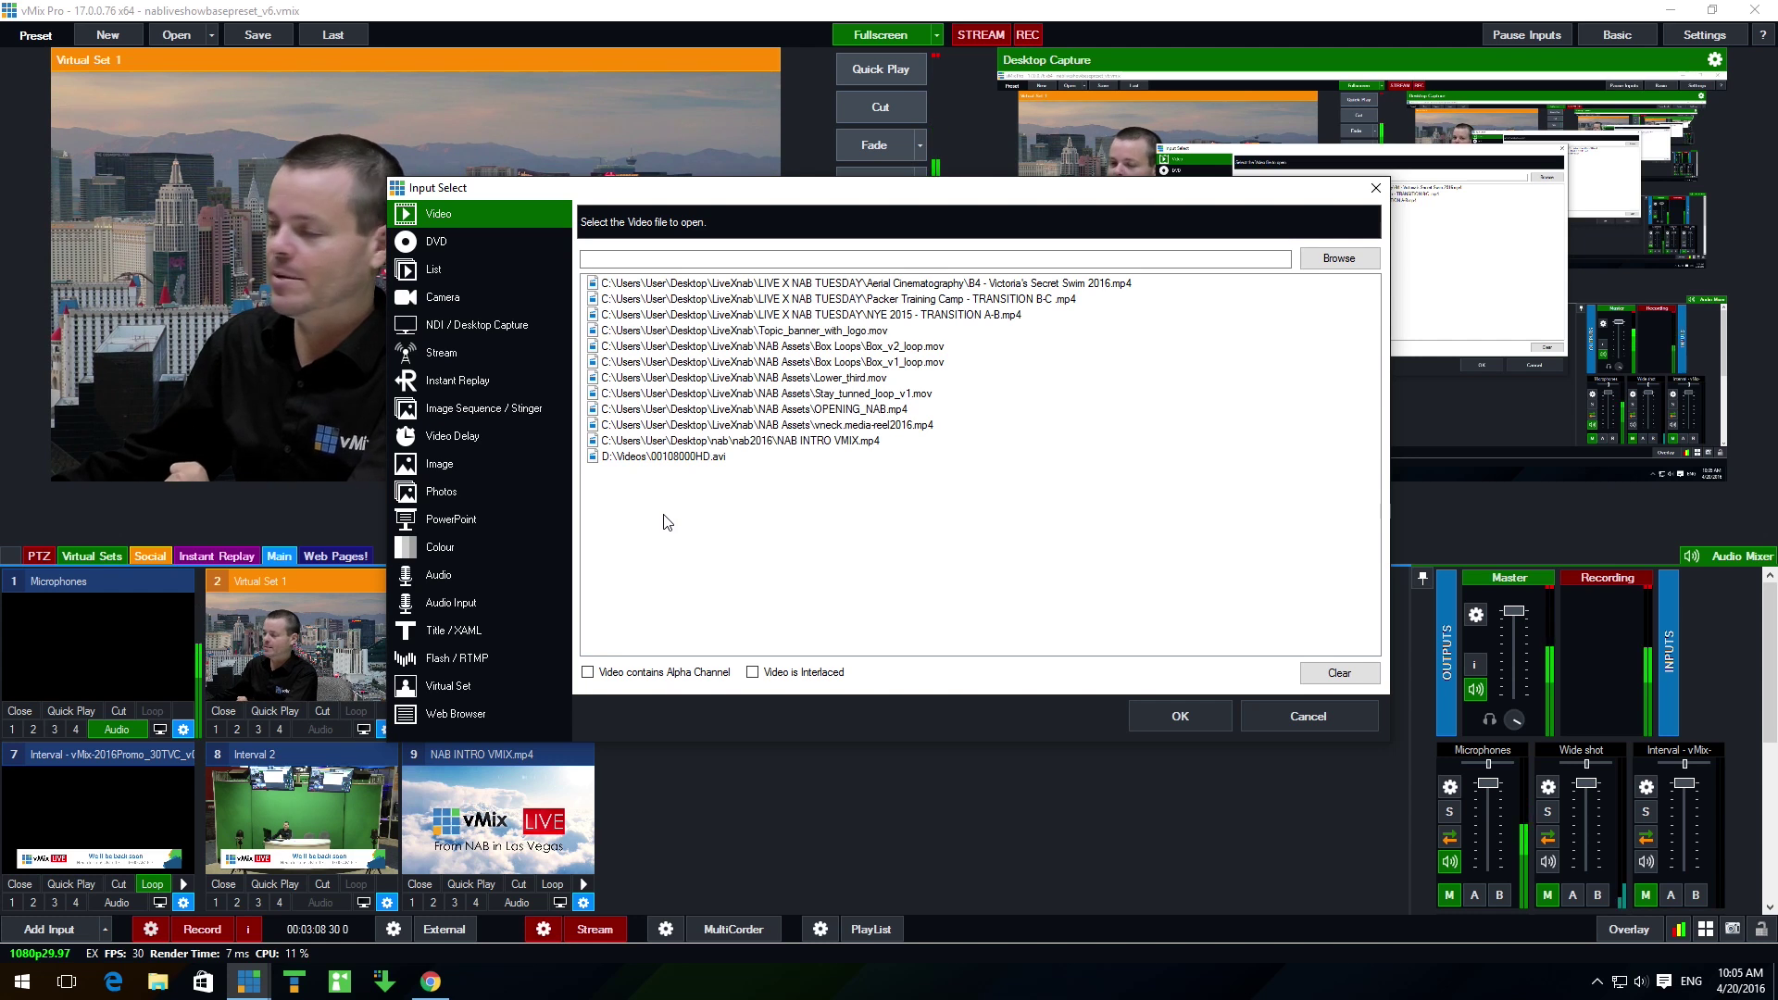
{"action": "left_click", "coordinate": [461, 326]}
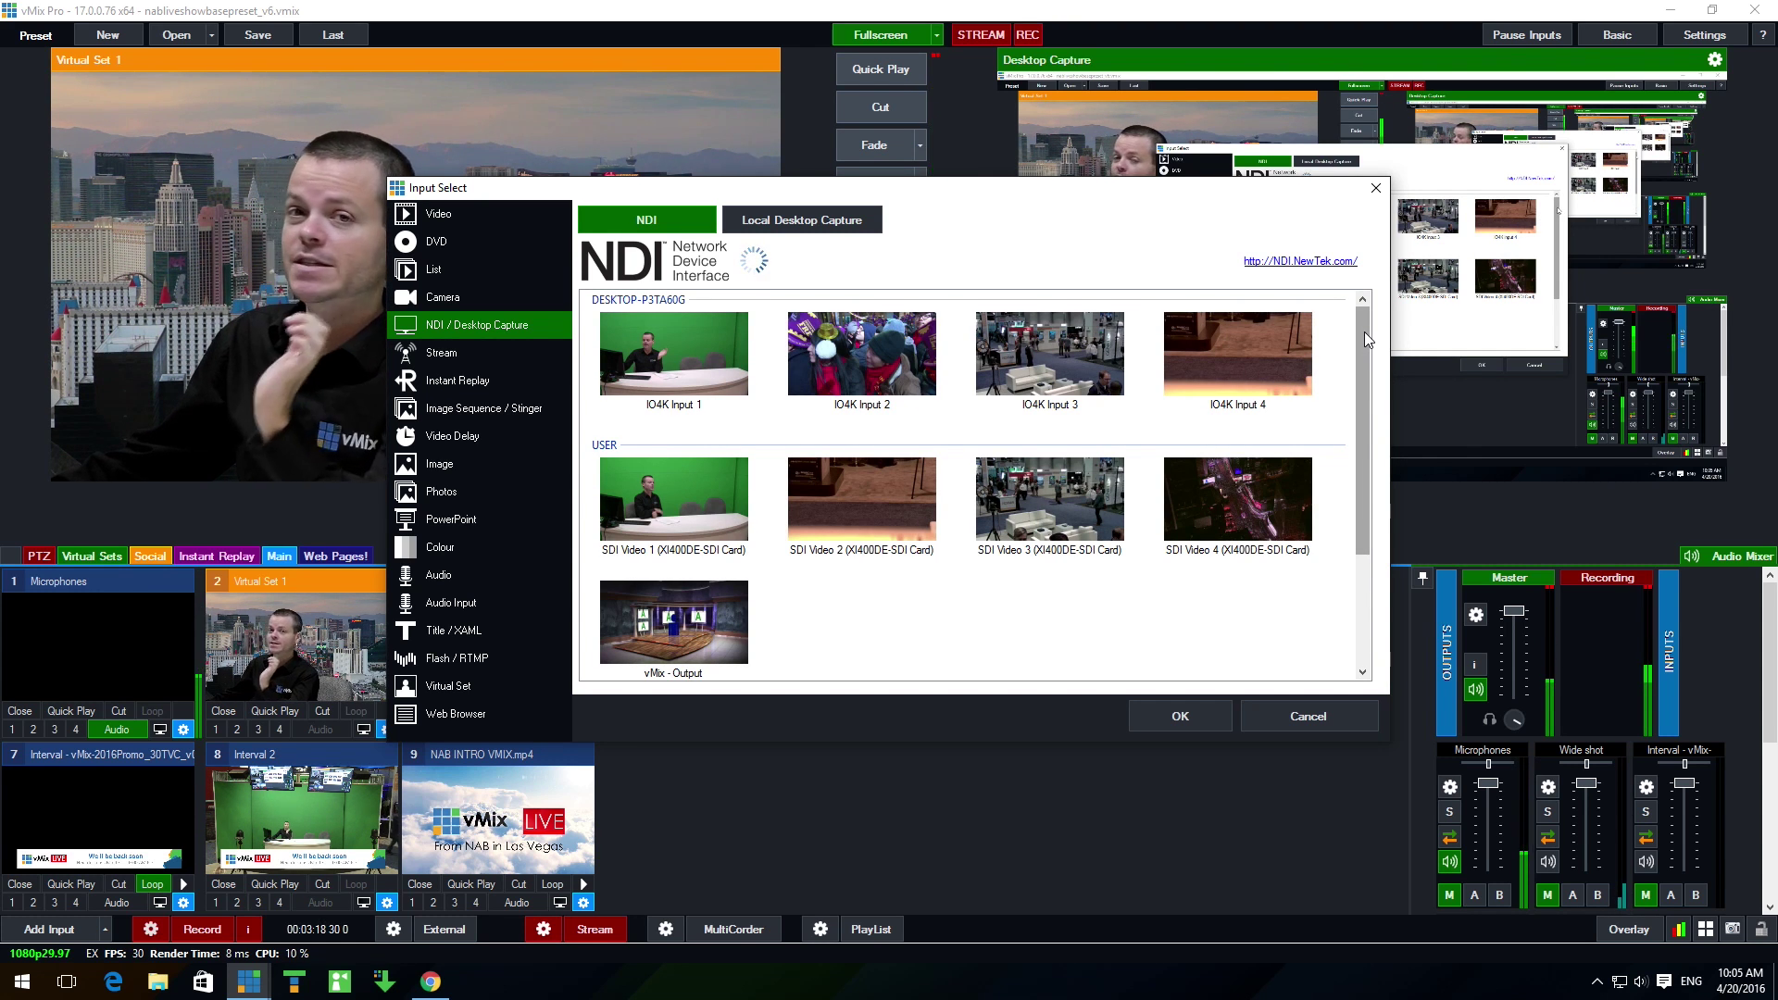
{"action": "left_click_drag", "start_coordinate": [1364, 331], "coordinate": [1359, 398]}
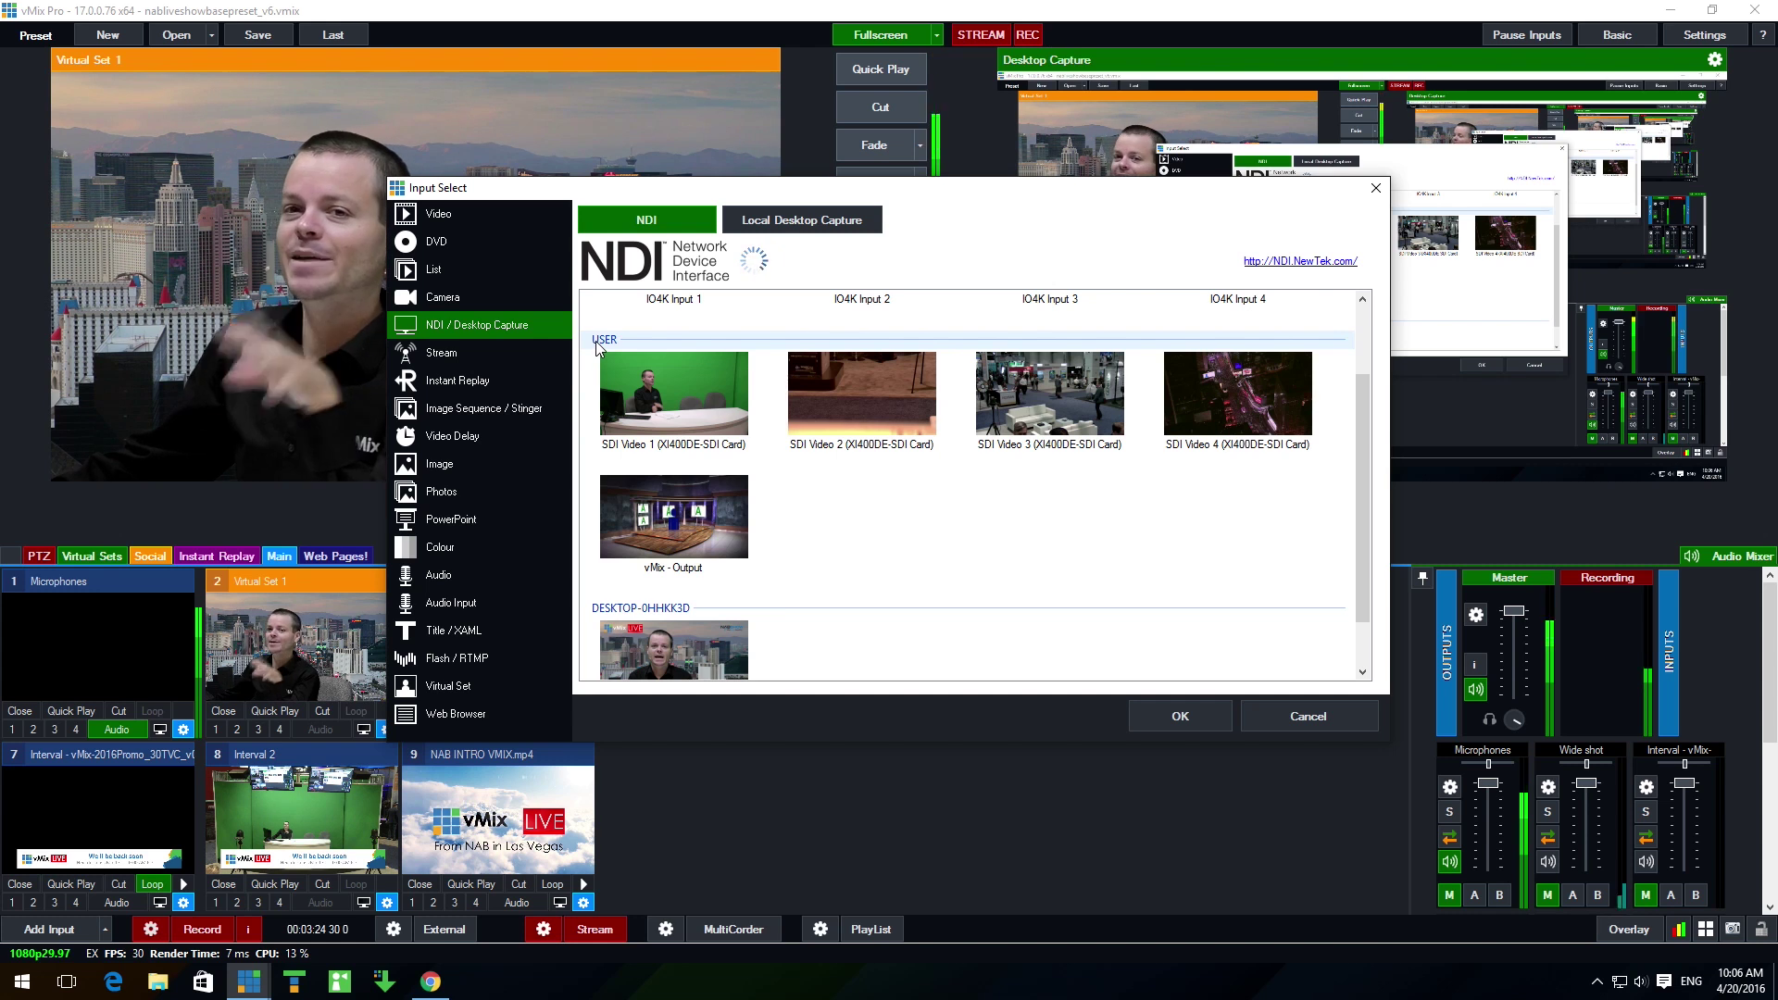
{"action": "key", "text": "Right"}
{"action": "key", "text": "Right"}
{"action": "key", "text": "Right"}
{"action": "key", "text": "Right"}
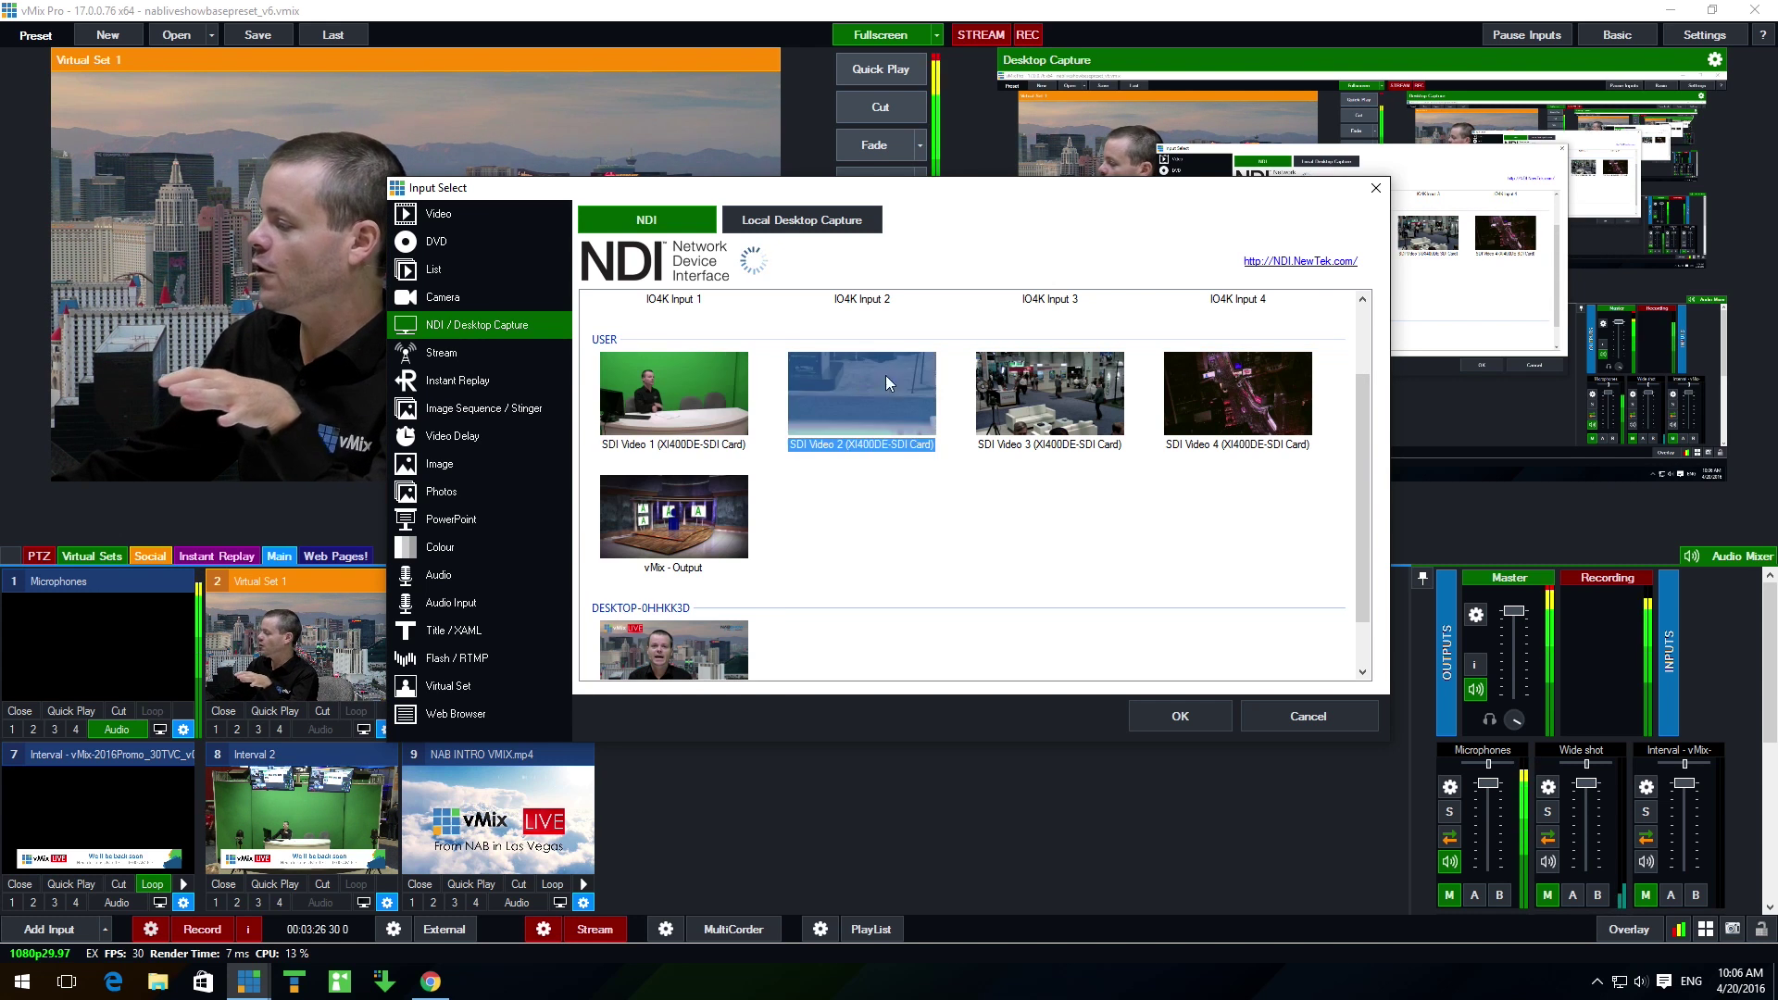
{"action": "key", "text": "Right"}
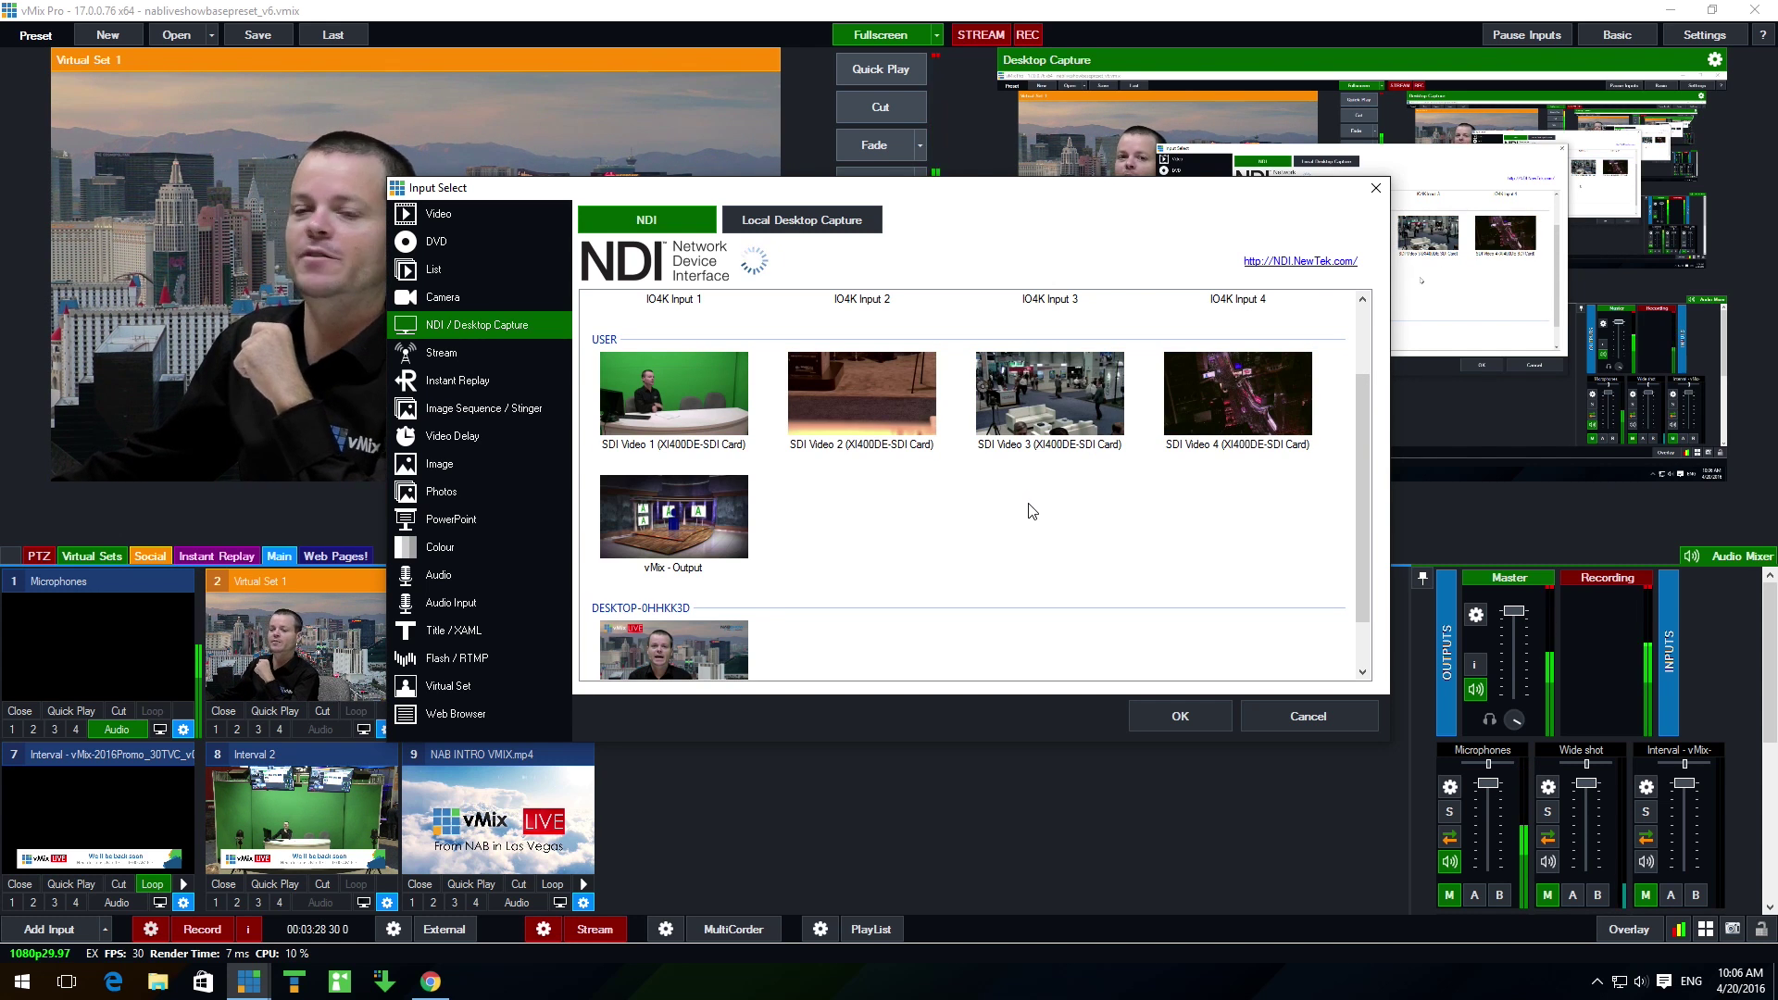
{"action": "left_click", "coordinate": [969, 503]}
{"action": "left_click", "coordinate": [1099, 400]}
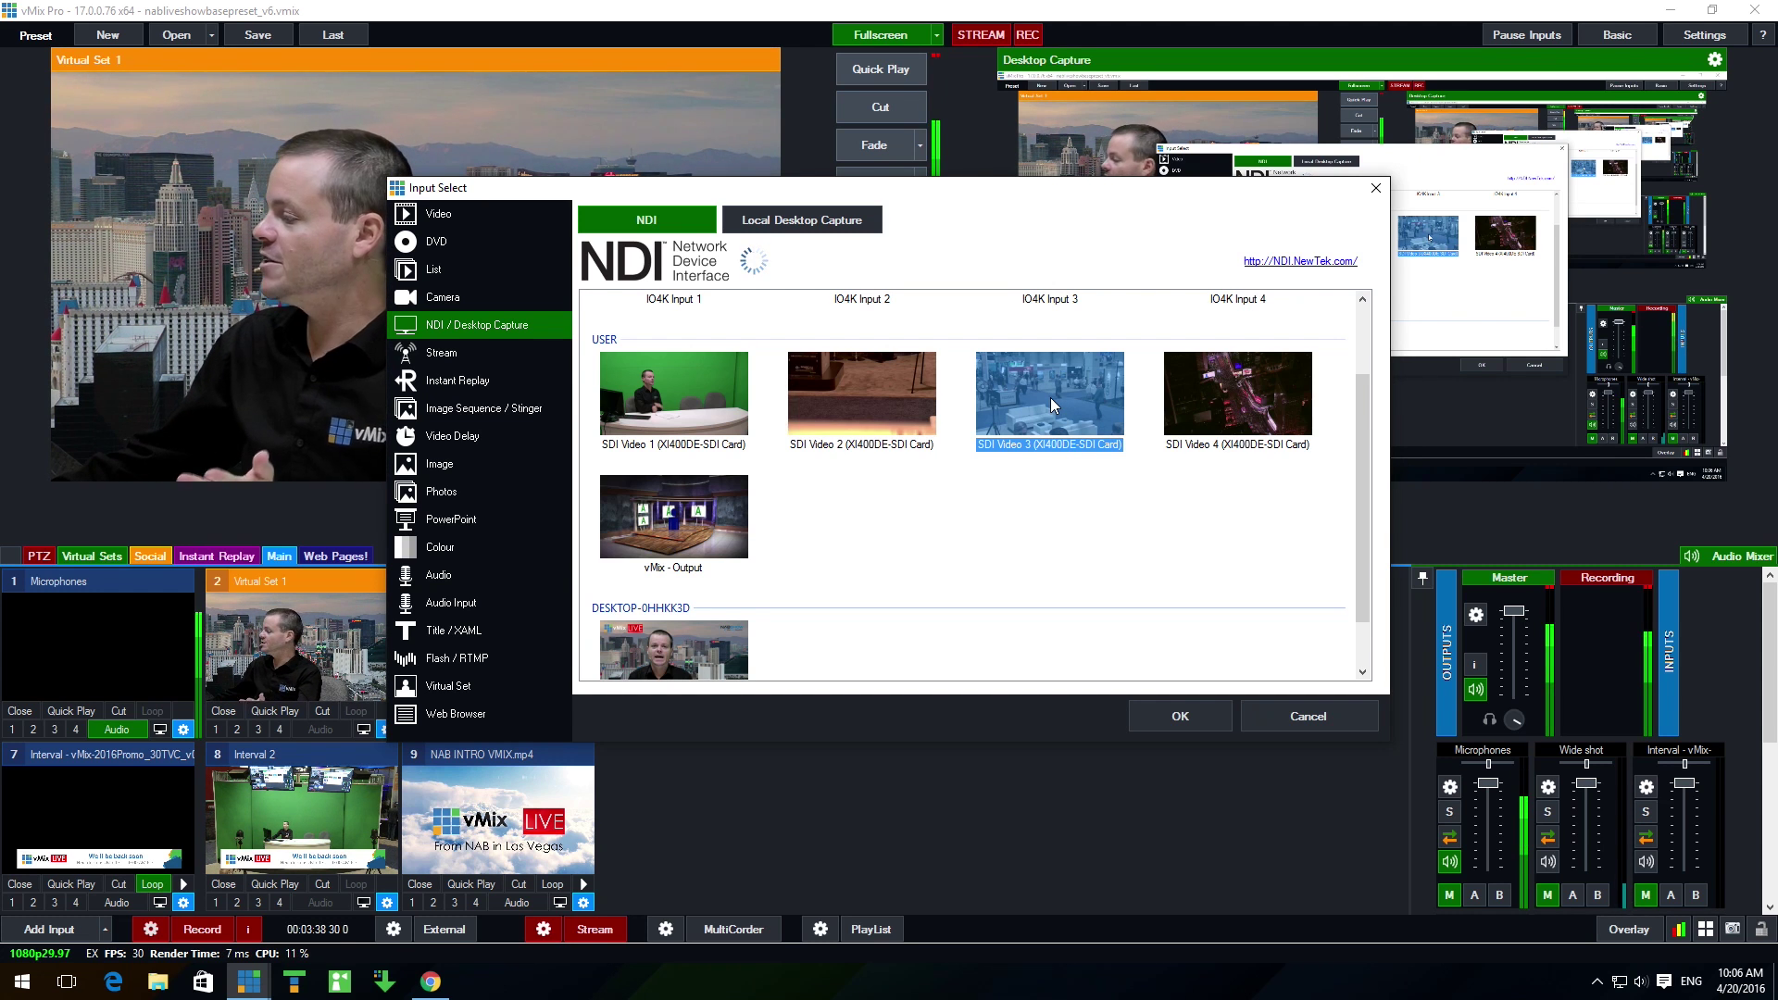
{"action": "double_click", "coordinate": [1049, 397]}
{"action": "left_click", "coordinate": [690, 815]}
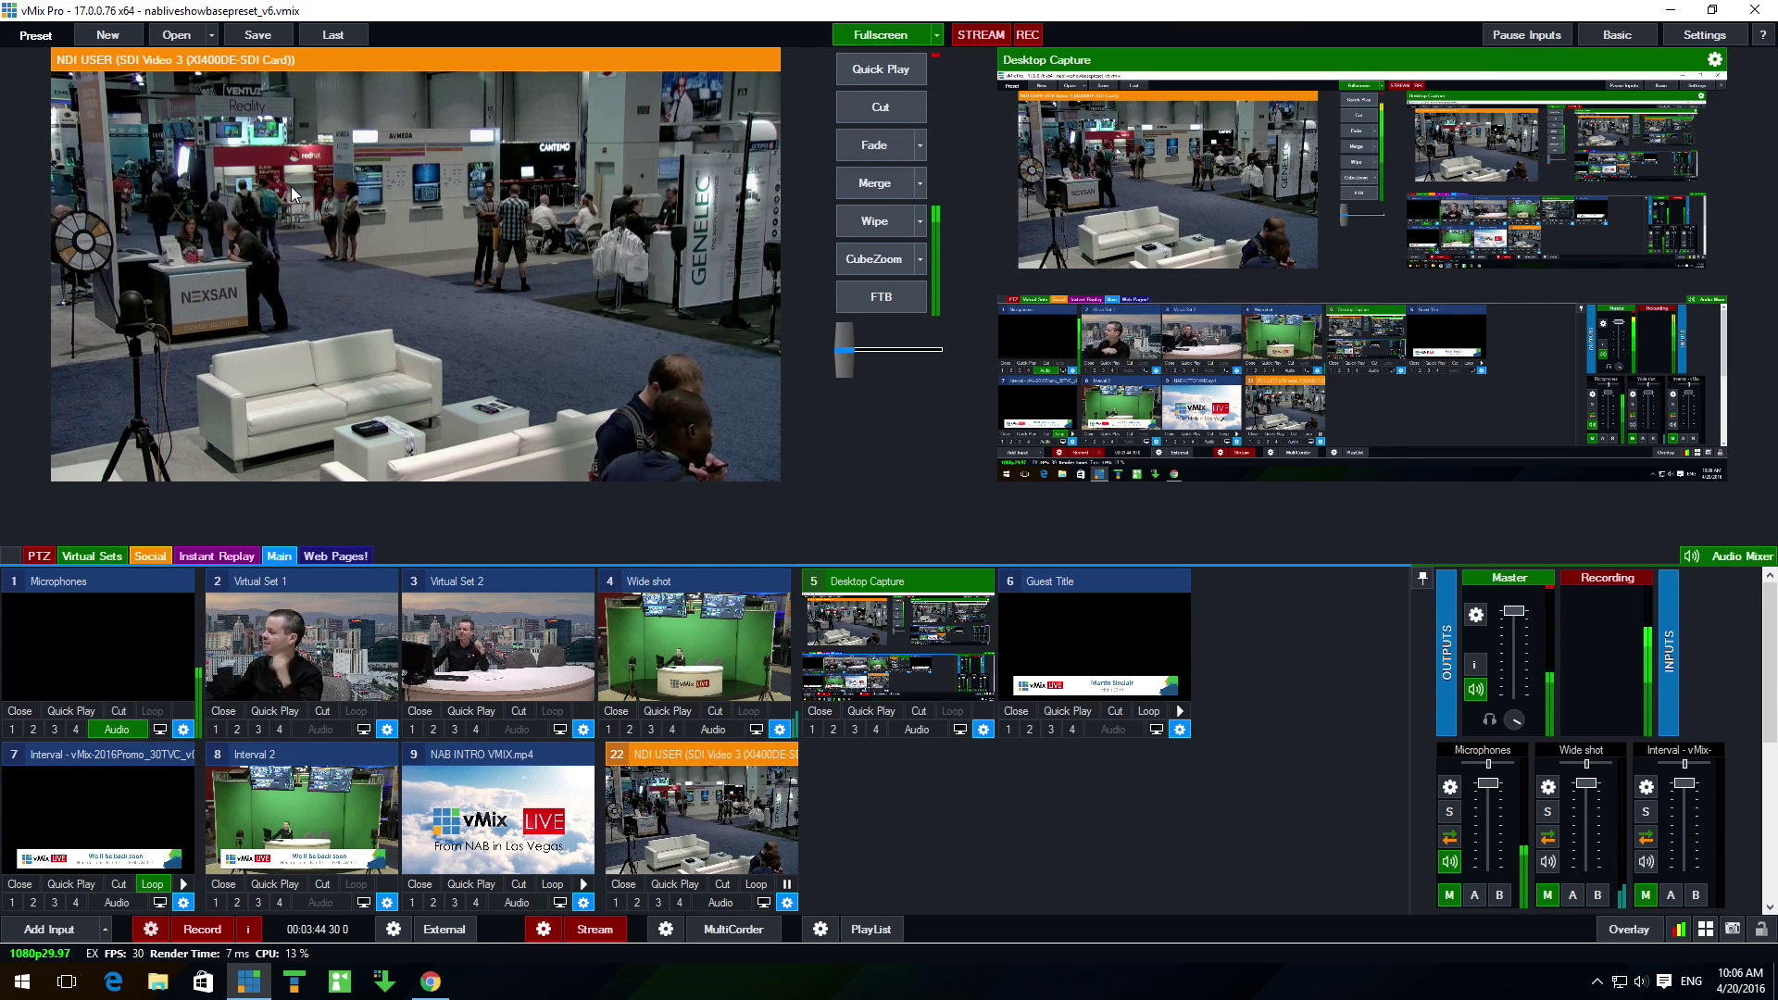
Cut input 22 to program and back, then switch its NDI source to IO4K Input 1, then vMix - Output
{"action": "left_click", "coordinate": [906, 77]}
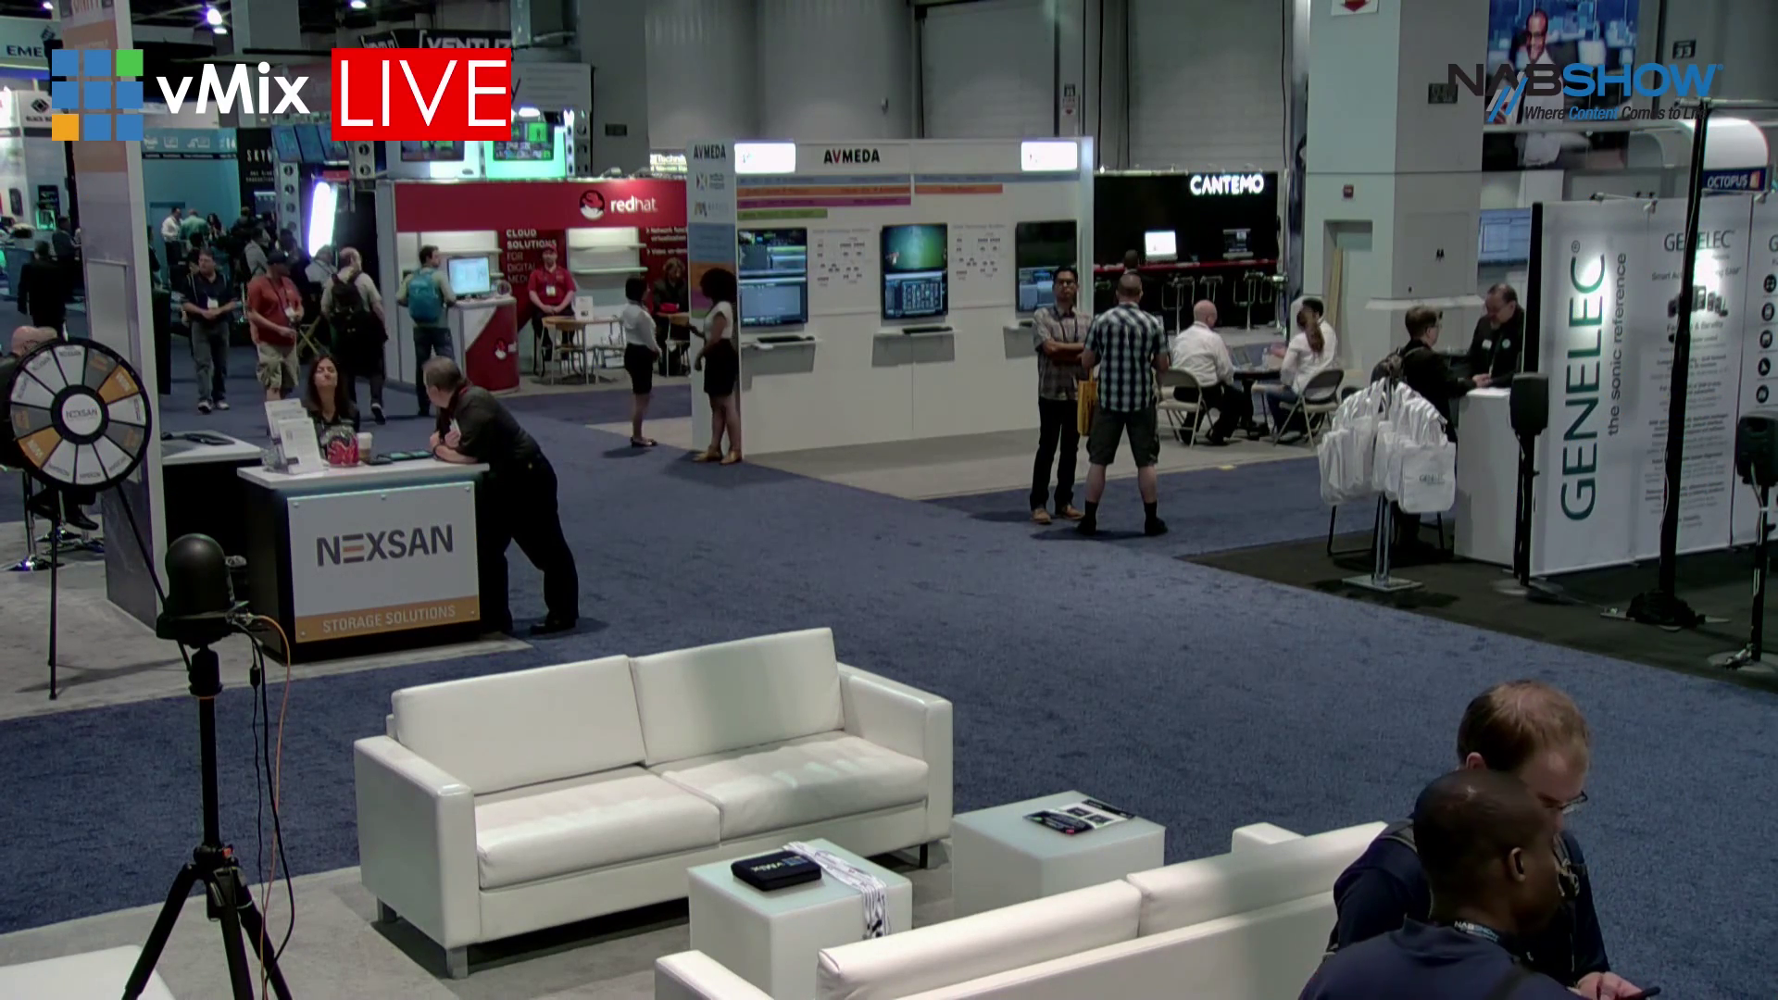
{"action": "left_click", "coordinate": [889, 108]}
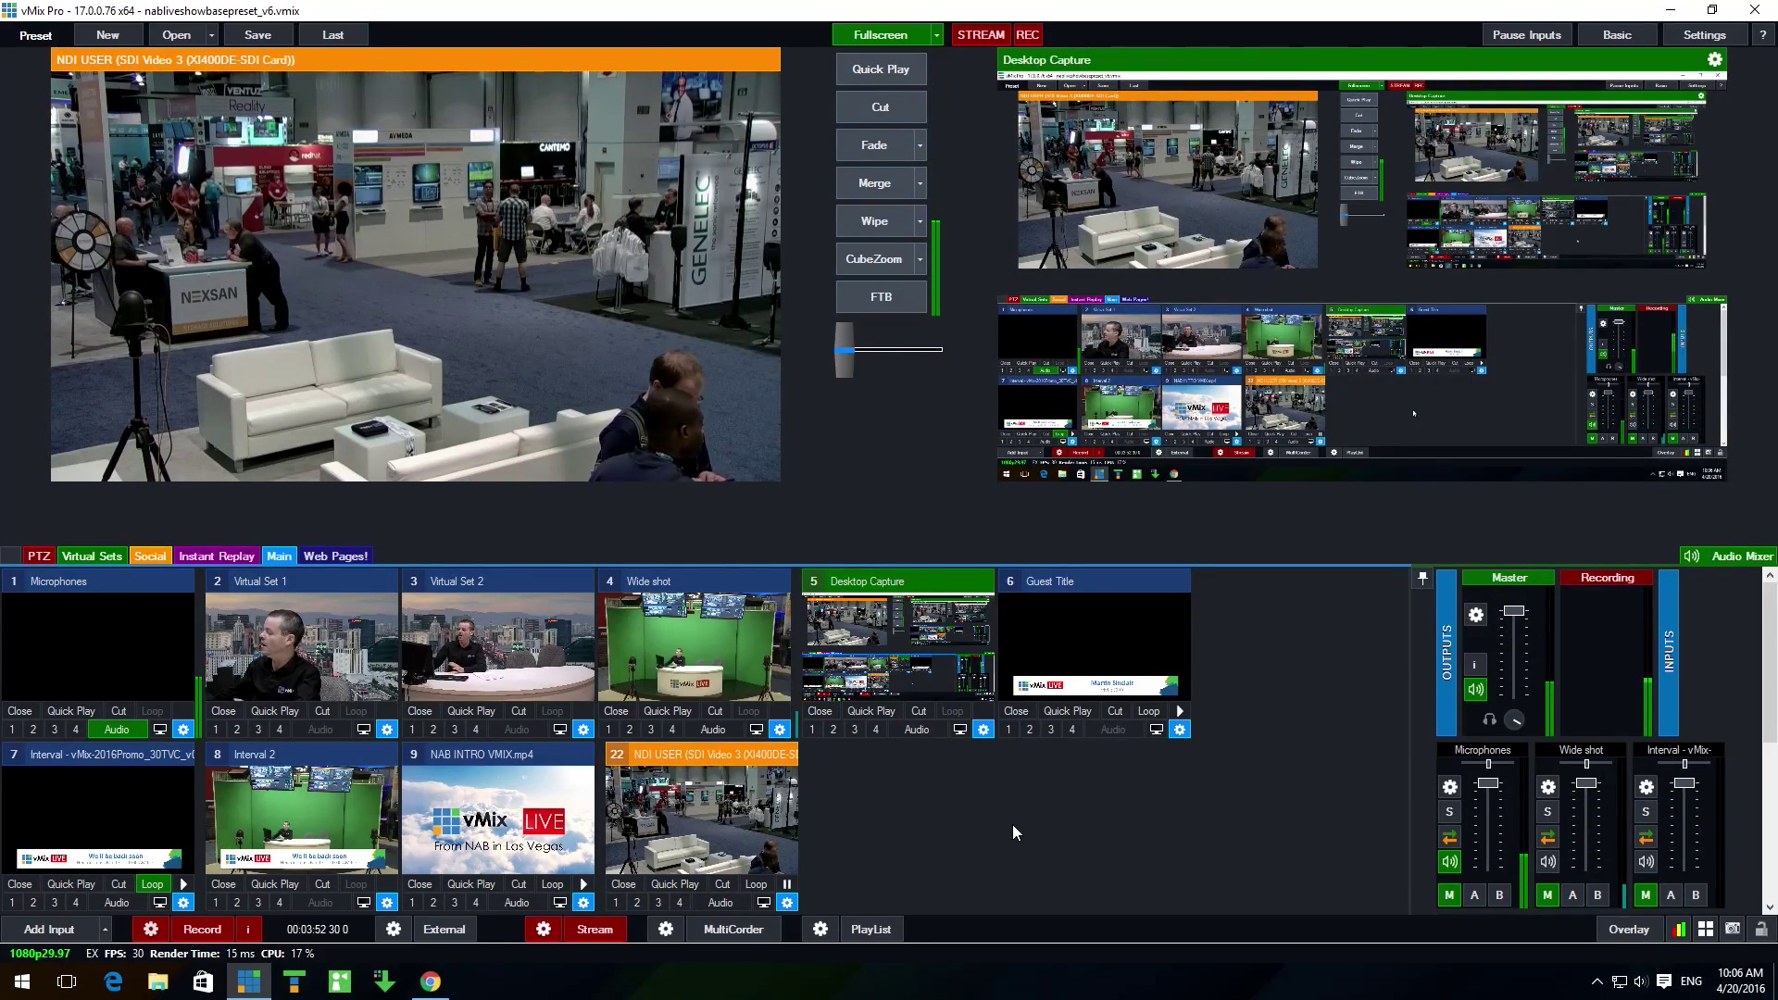
{"action": "right_click", "coordinate": [702, 802]}
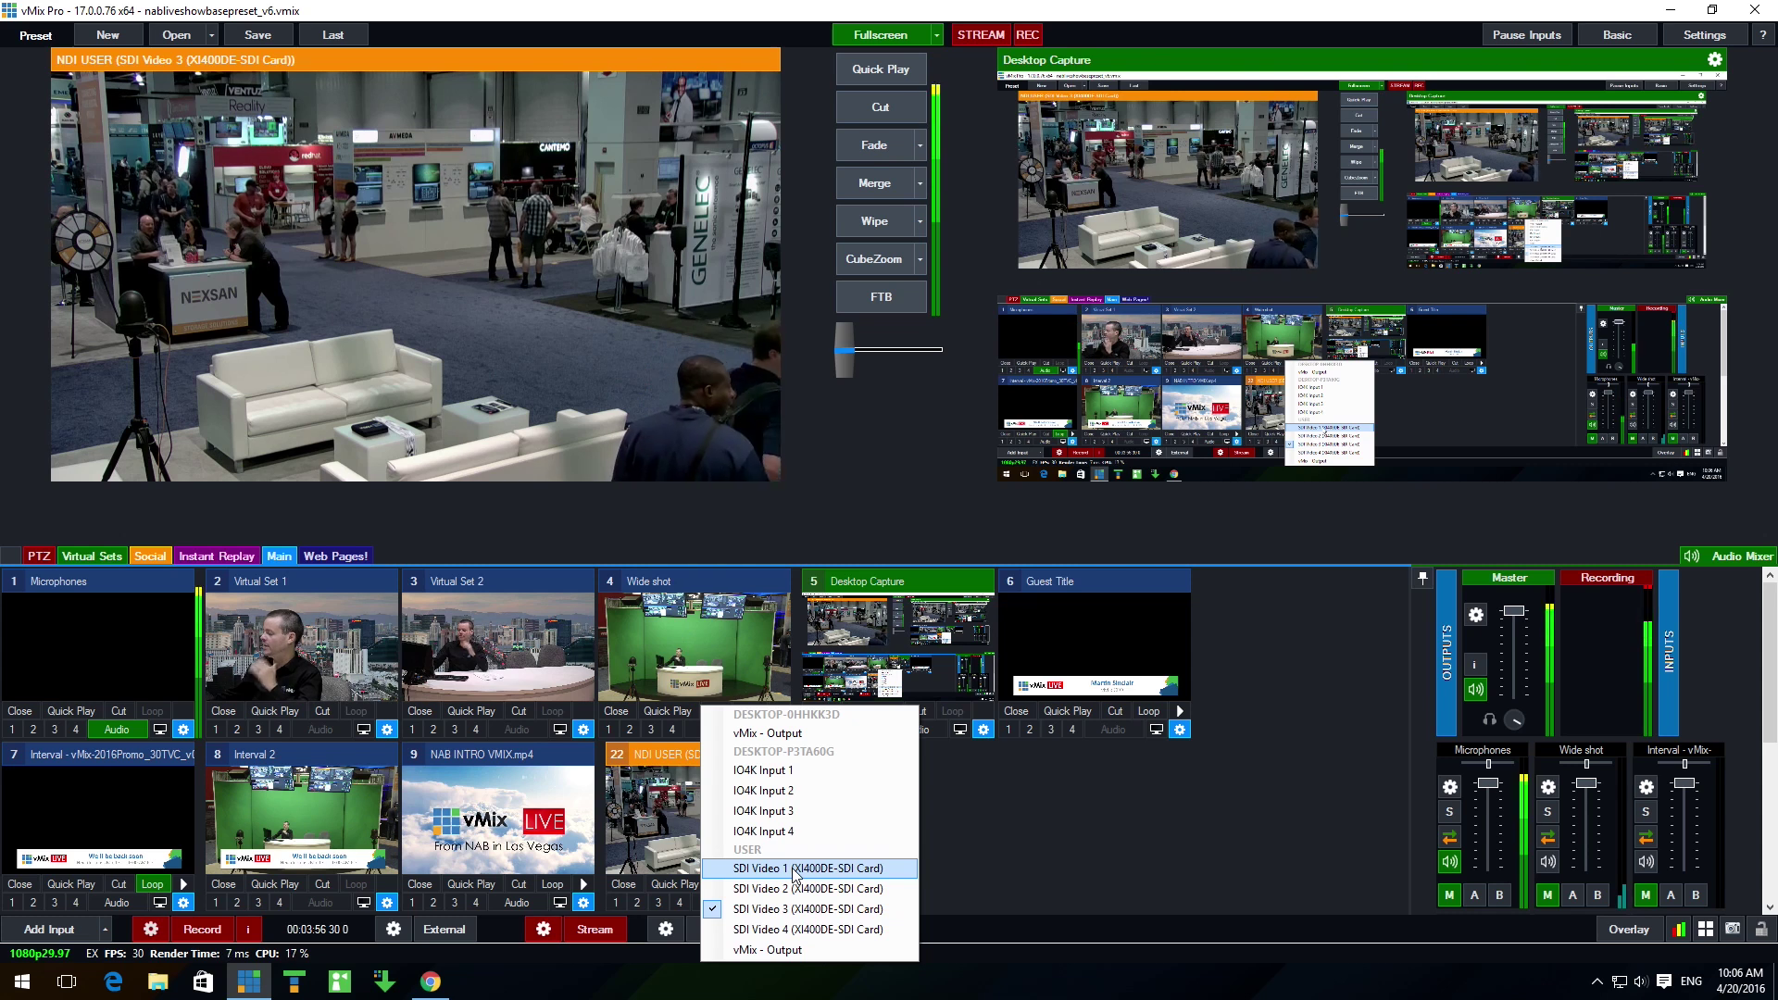
{"action": "left_click", "coordinate": [780, 774]}
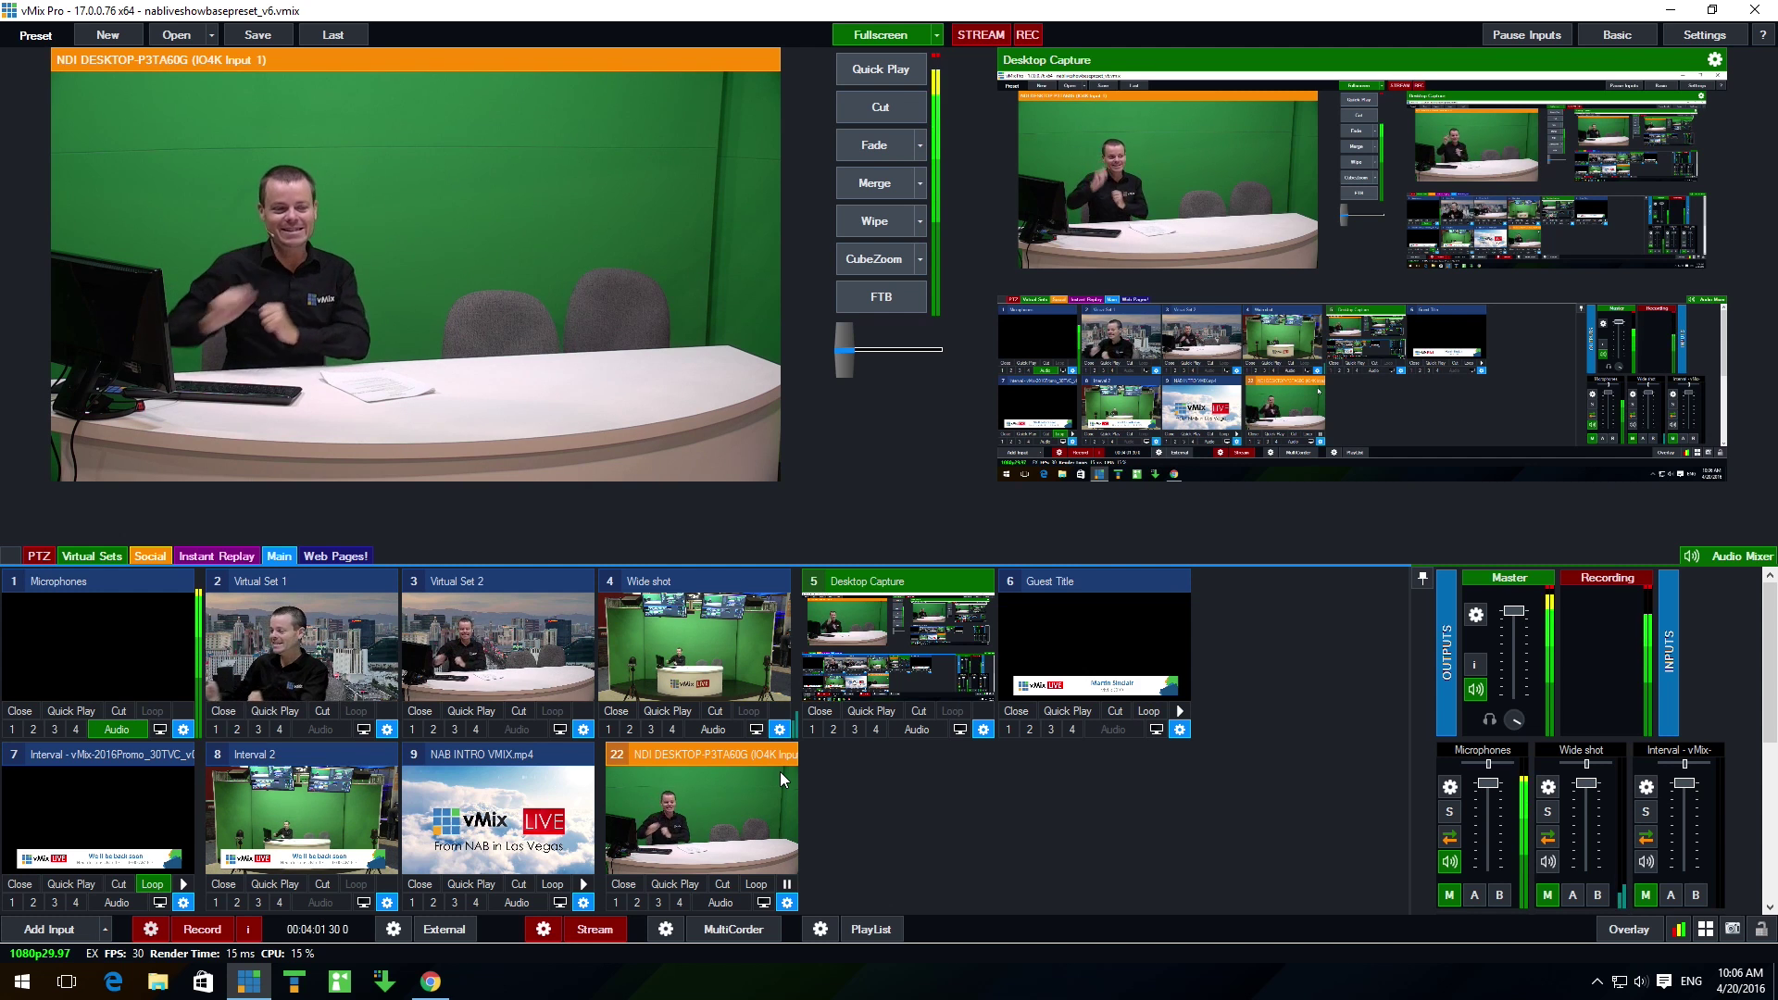
{"action": "right_click", "coordinate": [735, 805]}
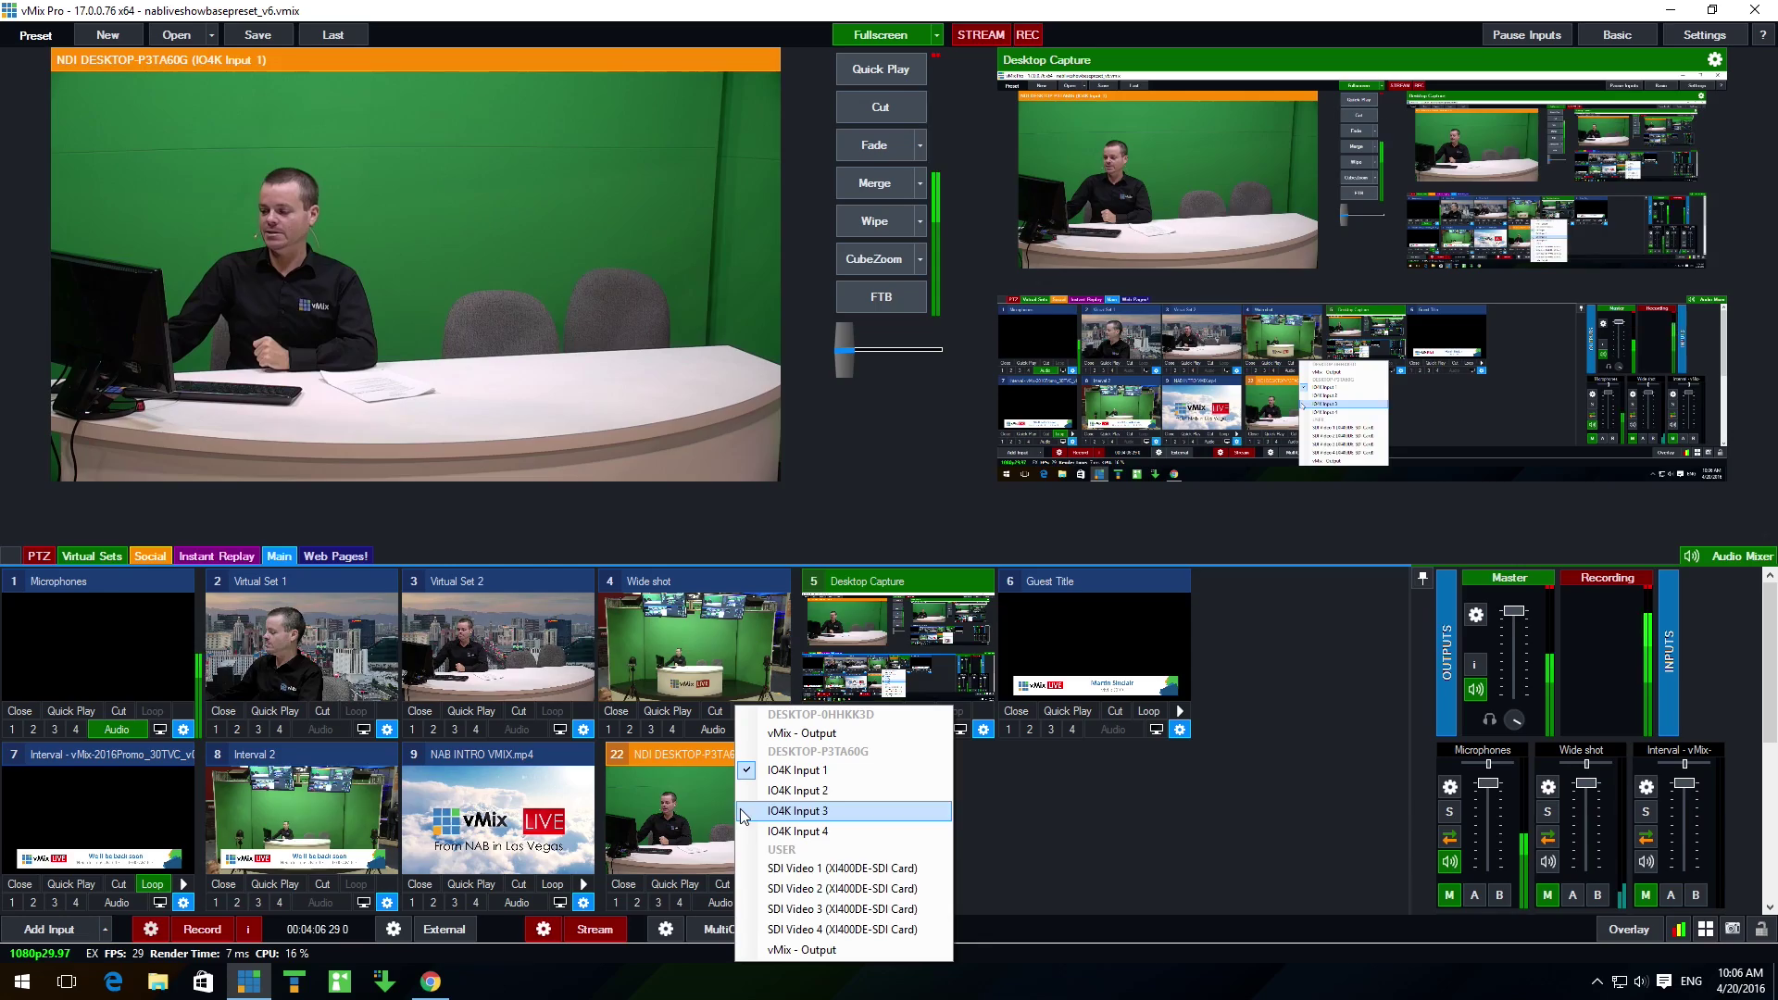
{"action": "left_click", "coordinate": [805, 951]}
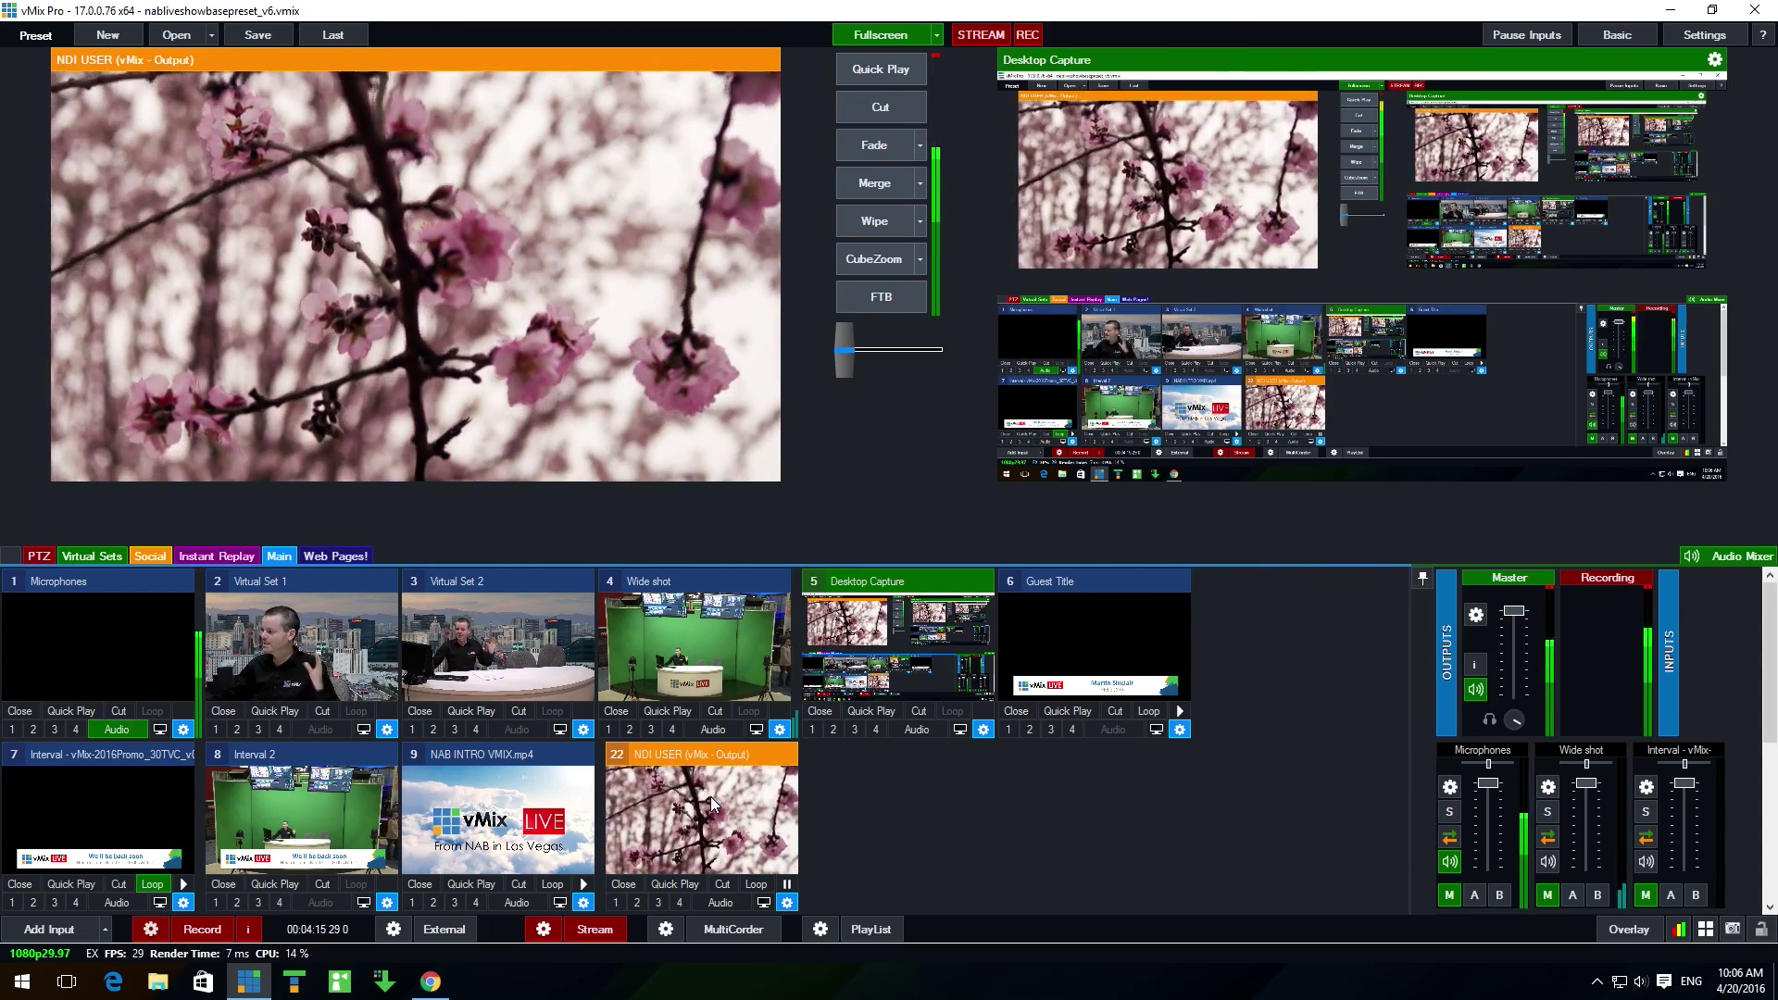
Add SDI Video 4 as NDI input 23, then close NDI inputs 23 and 22
{"action": "left_click", "coordinate": [49, 929]}
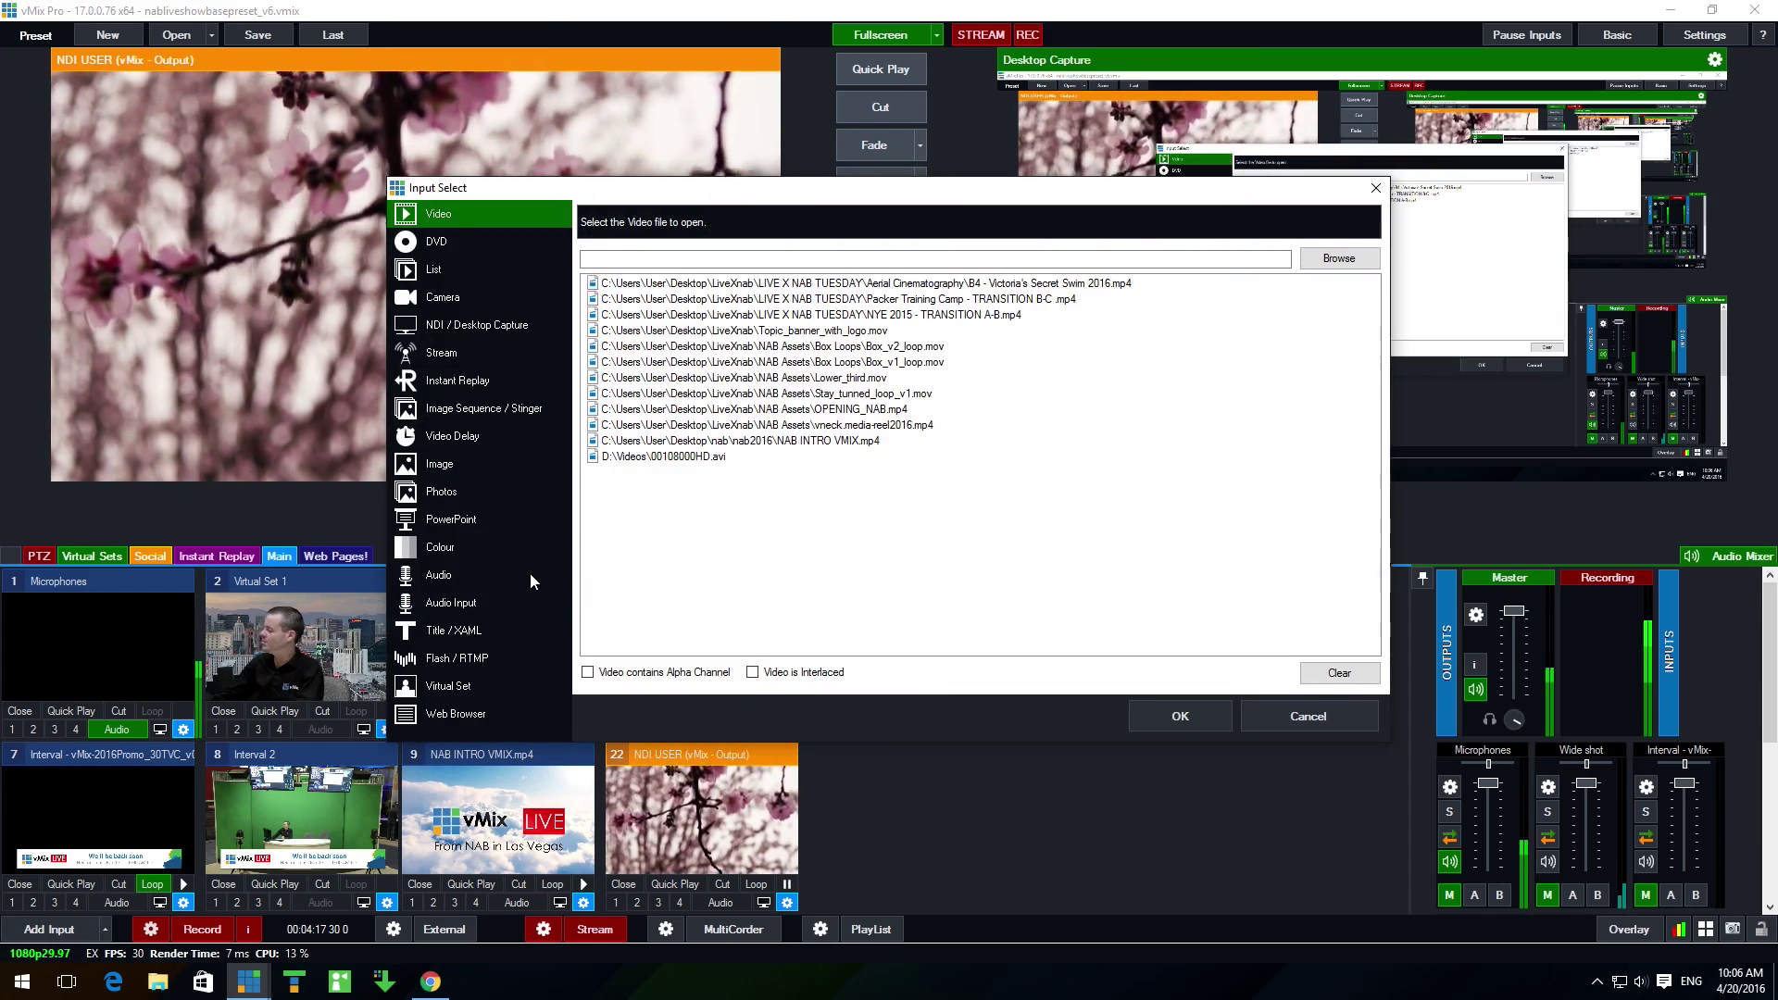
{"action": "left_click", "coordinate": [475, 325]}
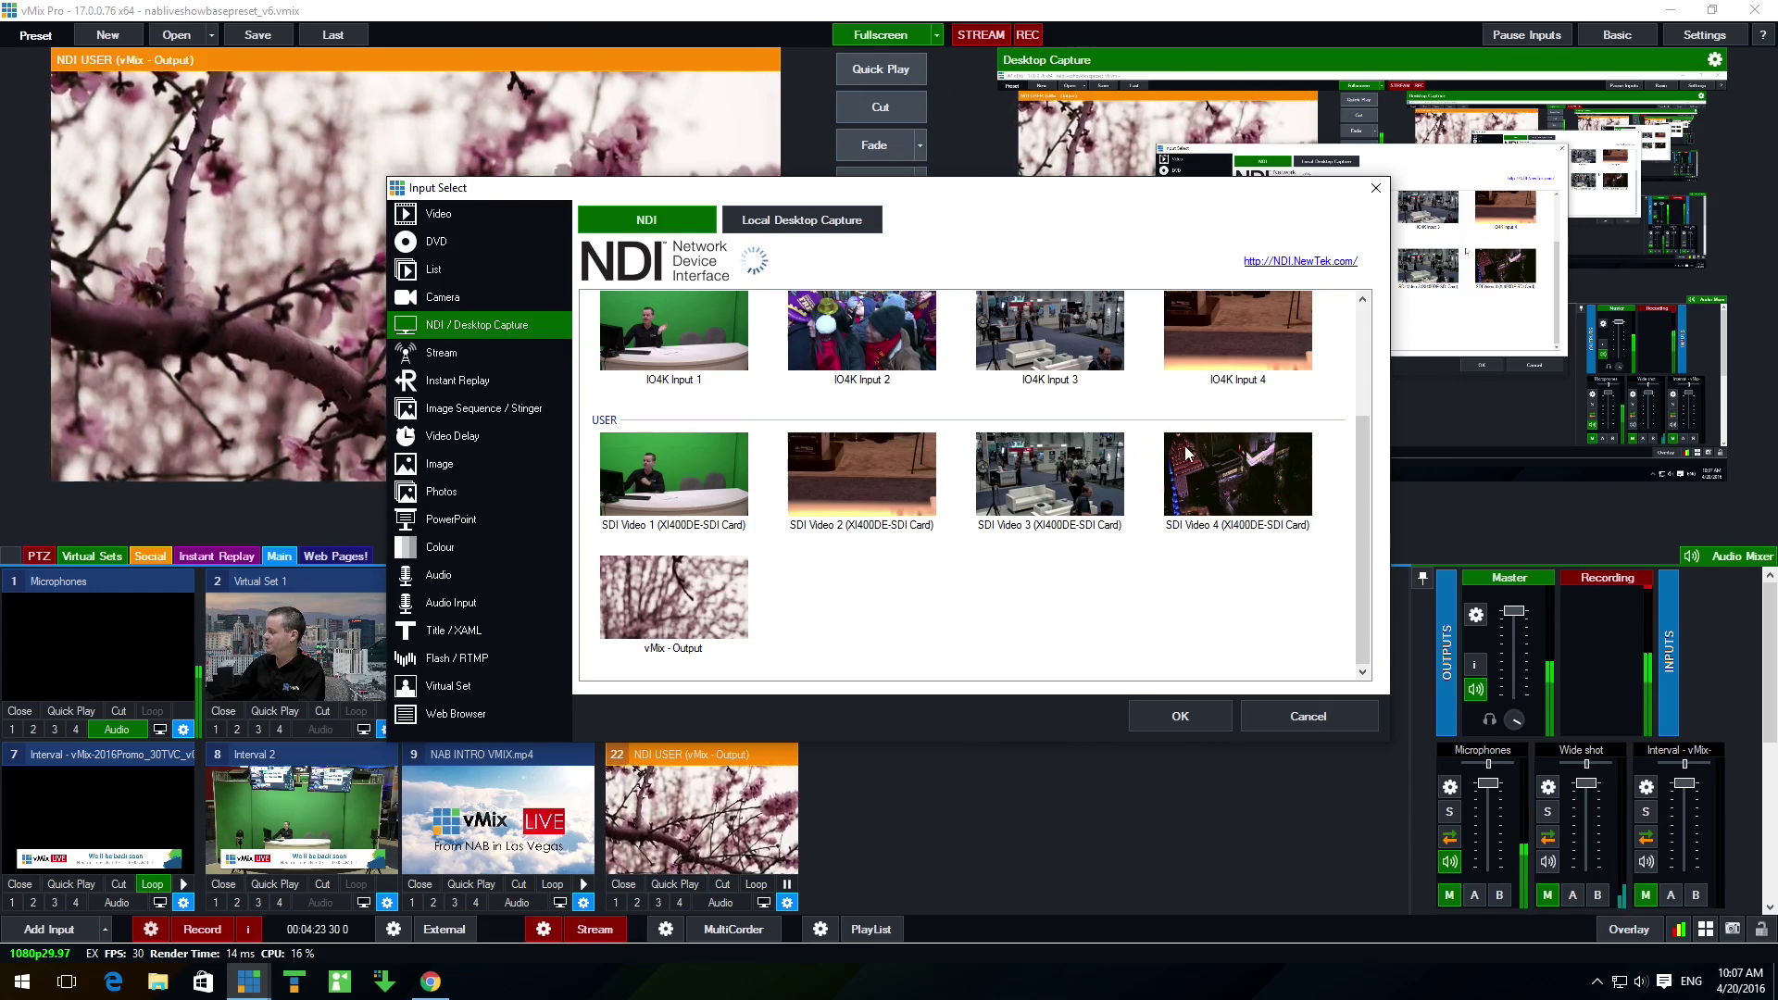
{"action": "left_click", "coordinate": [1188, 453]}
{"action": "left_click", "coordinate": [1180, 716]}
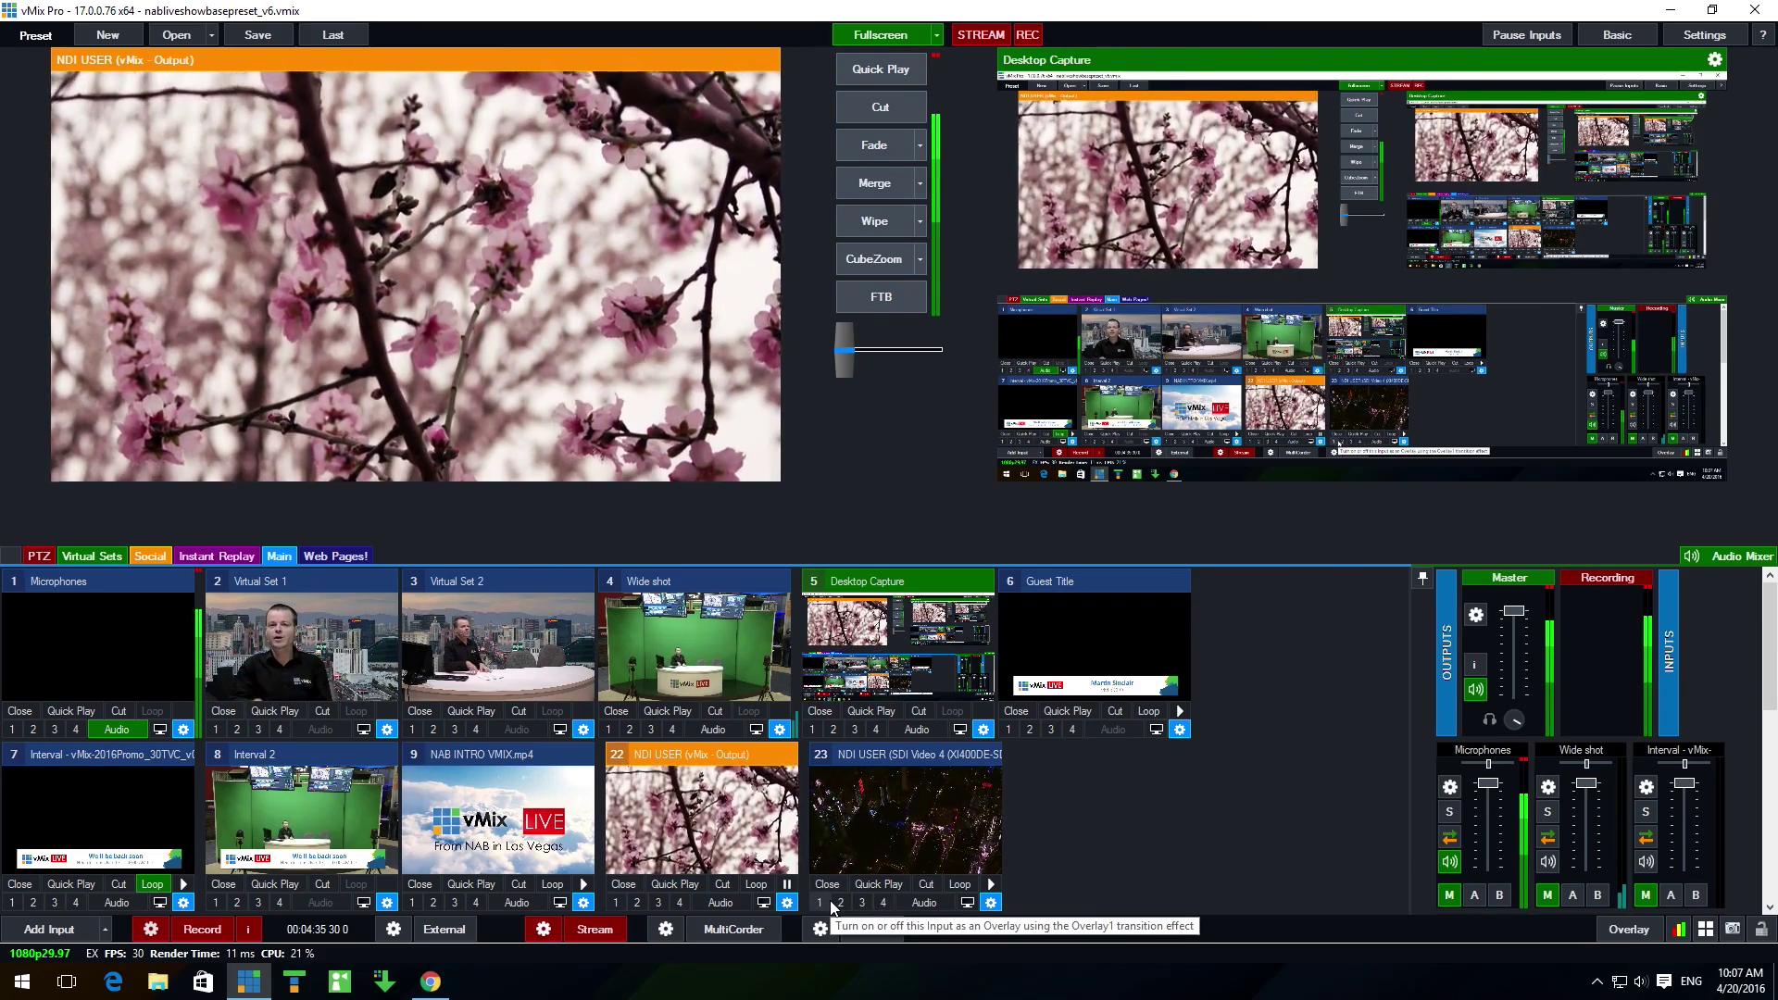
{"action": "left_click", "coordinate": [826, 884]}
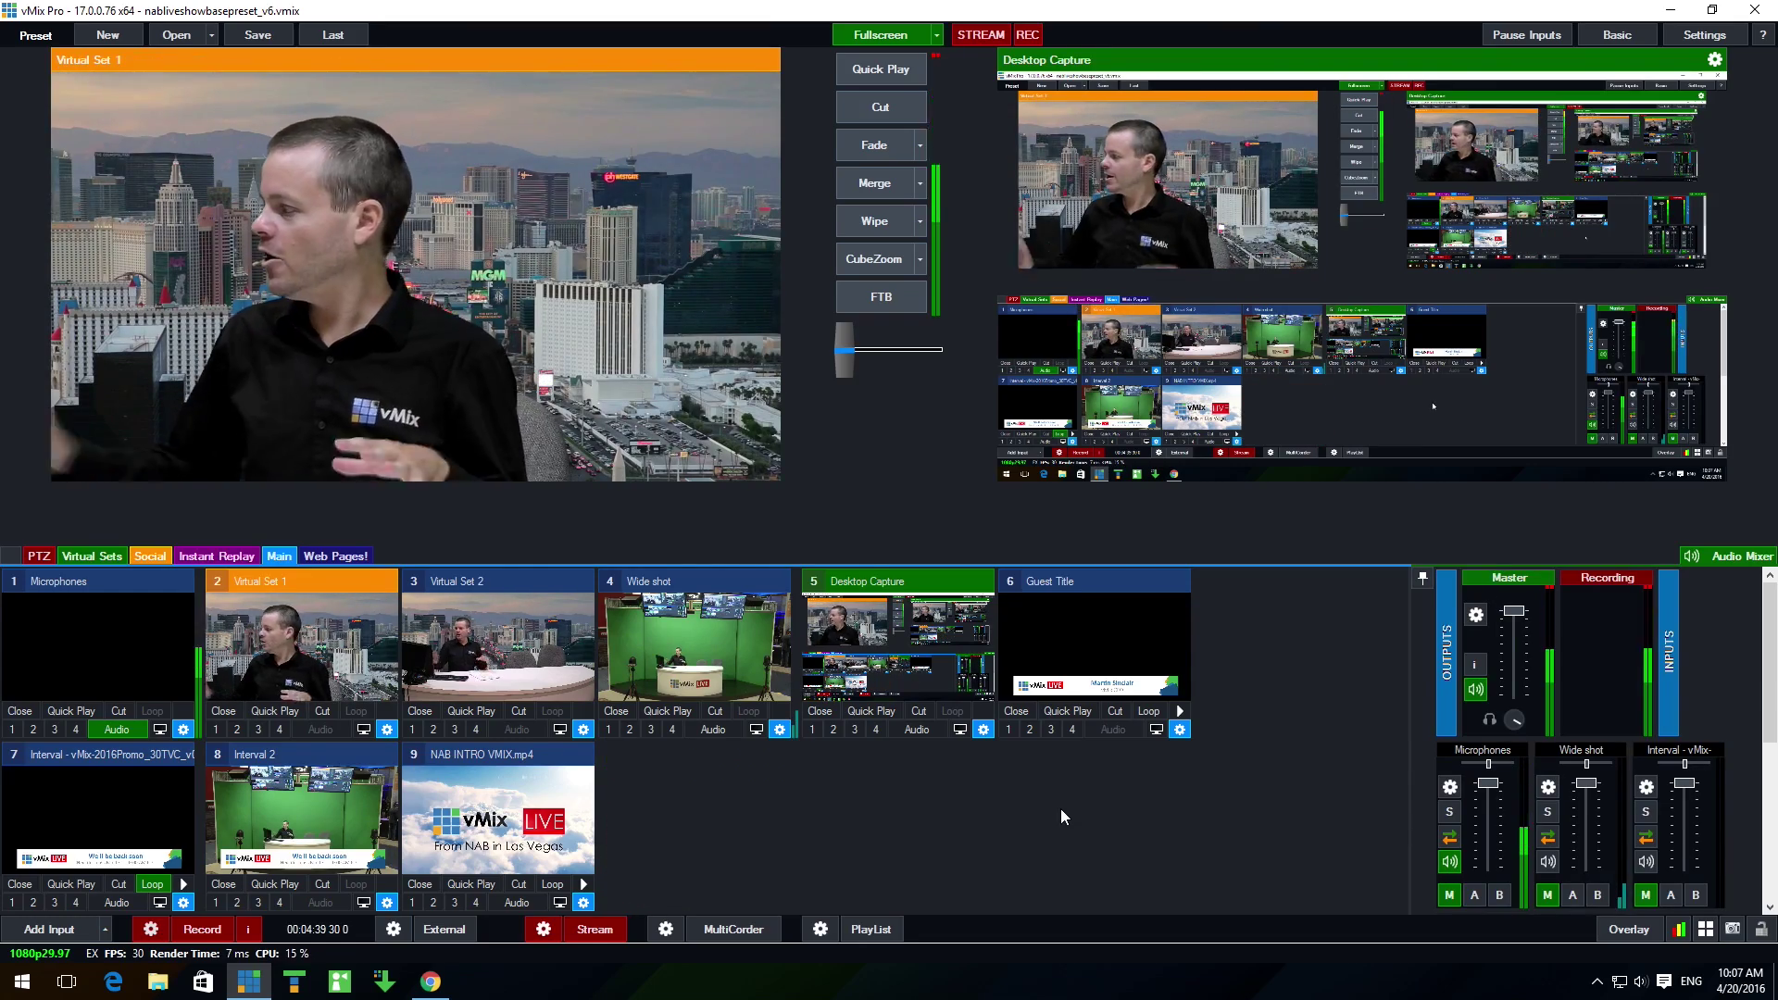
Show the production output in Fullscreen
{"action": "left_click", "coordinate": [880, 35]}
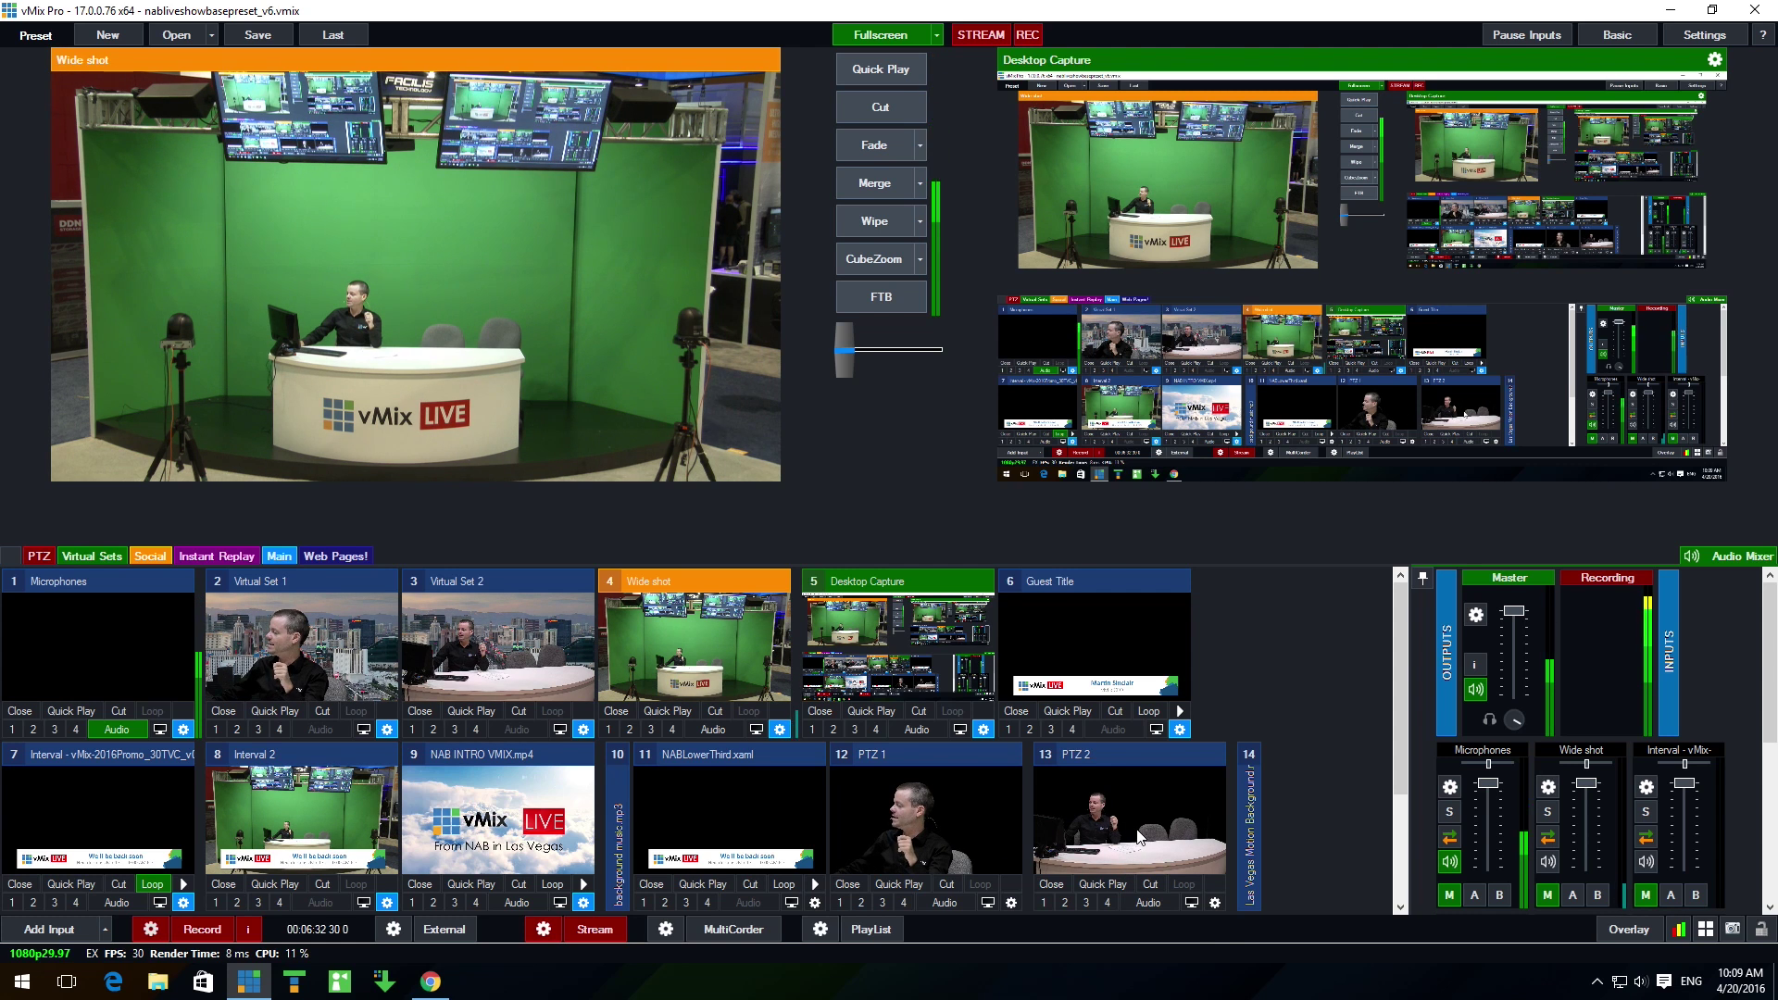
Open the PTZ 2 input settings maximized on the PTZ page
{"action": "left_click", "coordinate": [1215, 902]}
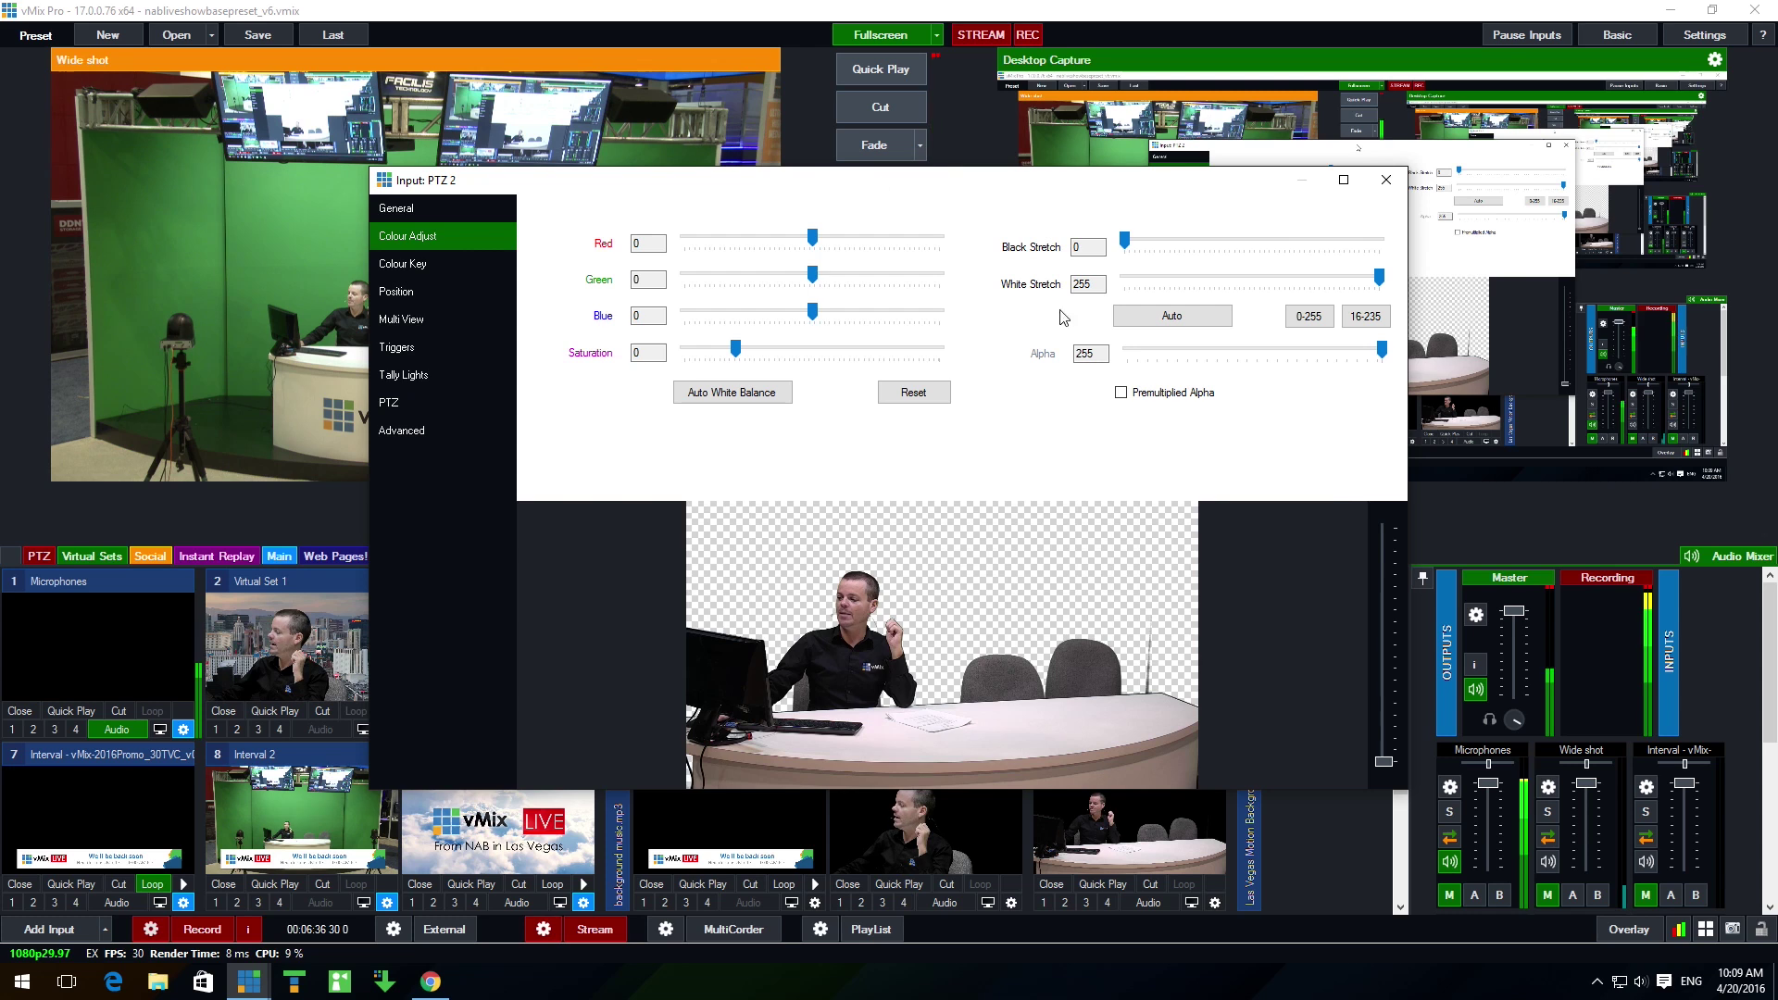
{"action": "left_click", "coordinate": [1393, 181]}
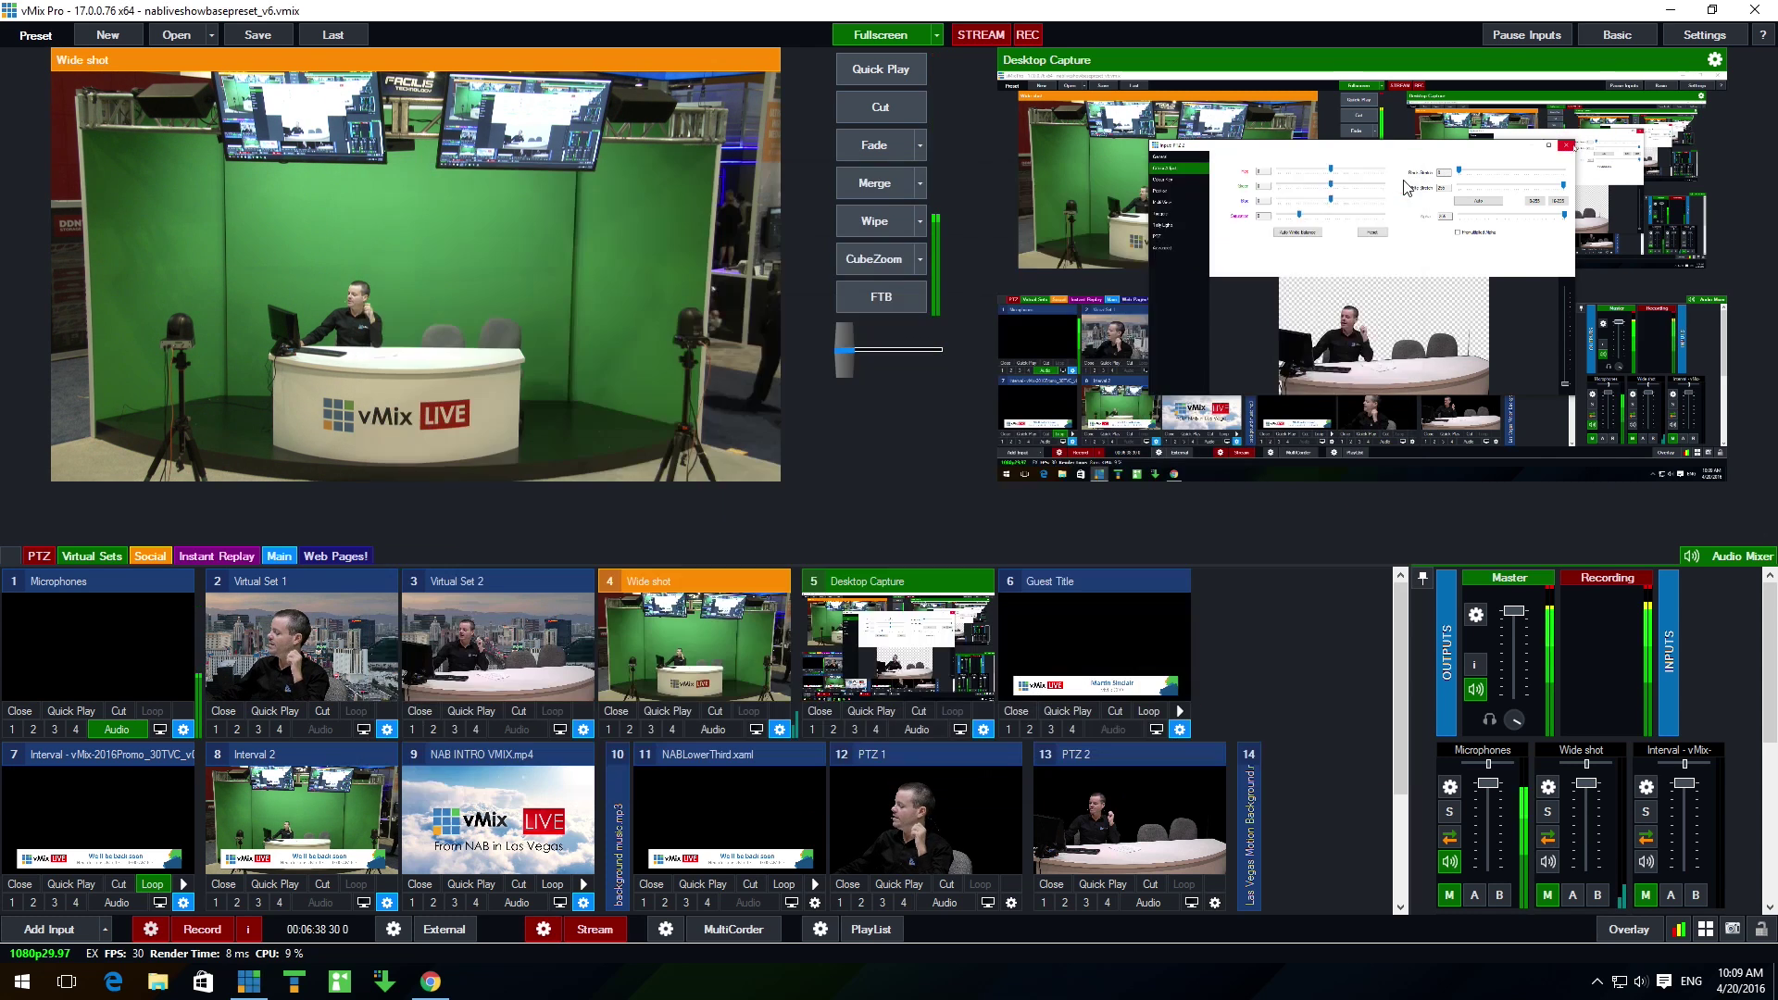
{"action": "left_click", "coordinate": [1215, 902]}
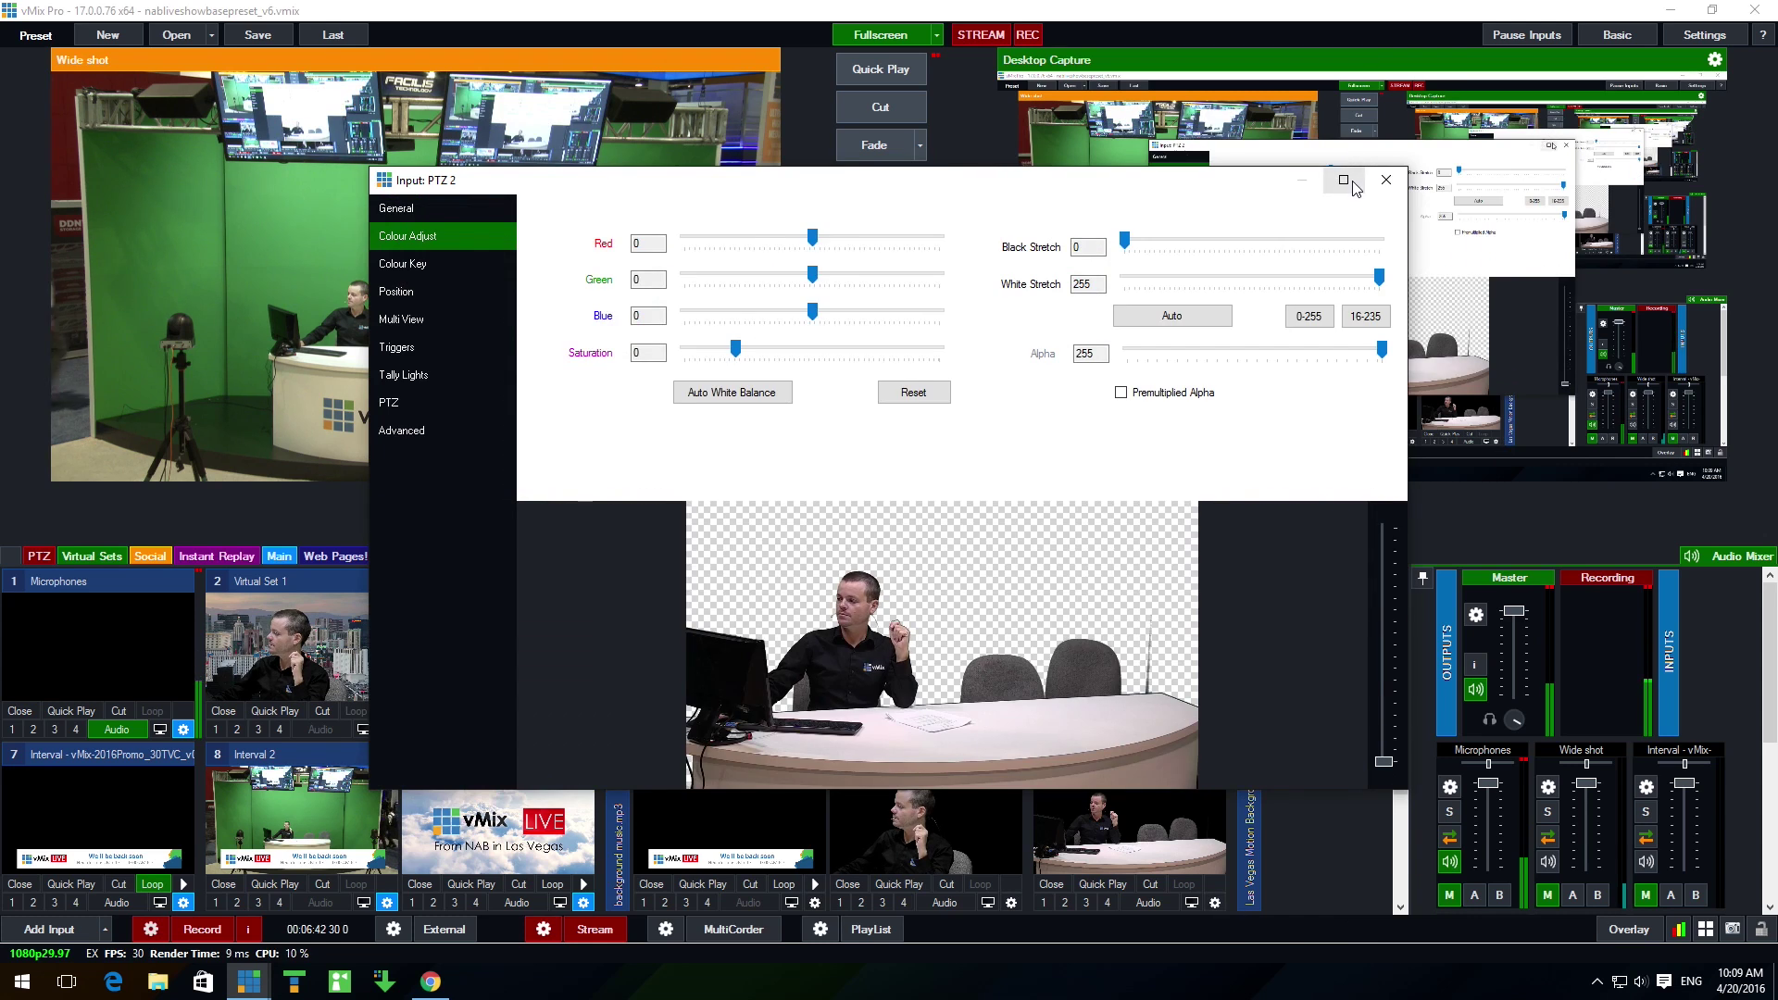
{"action": "left_click", "coordinate": [1342, 179]}
{"action": "left_click", "coordinate": [25, 229]}
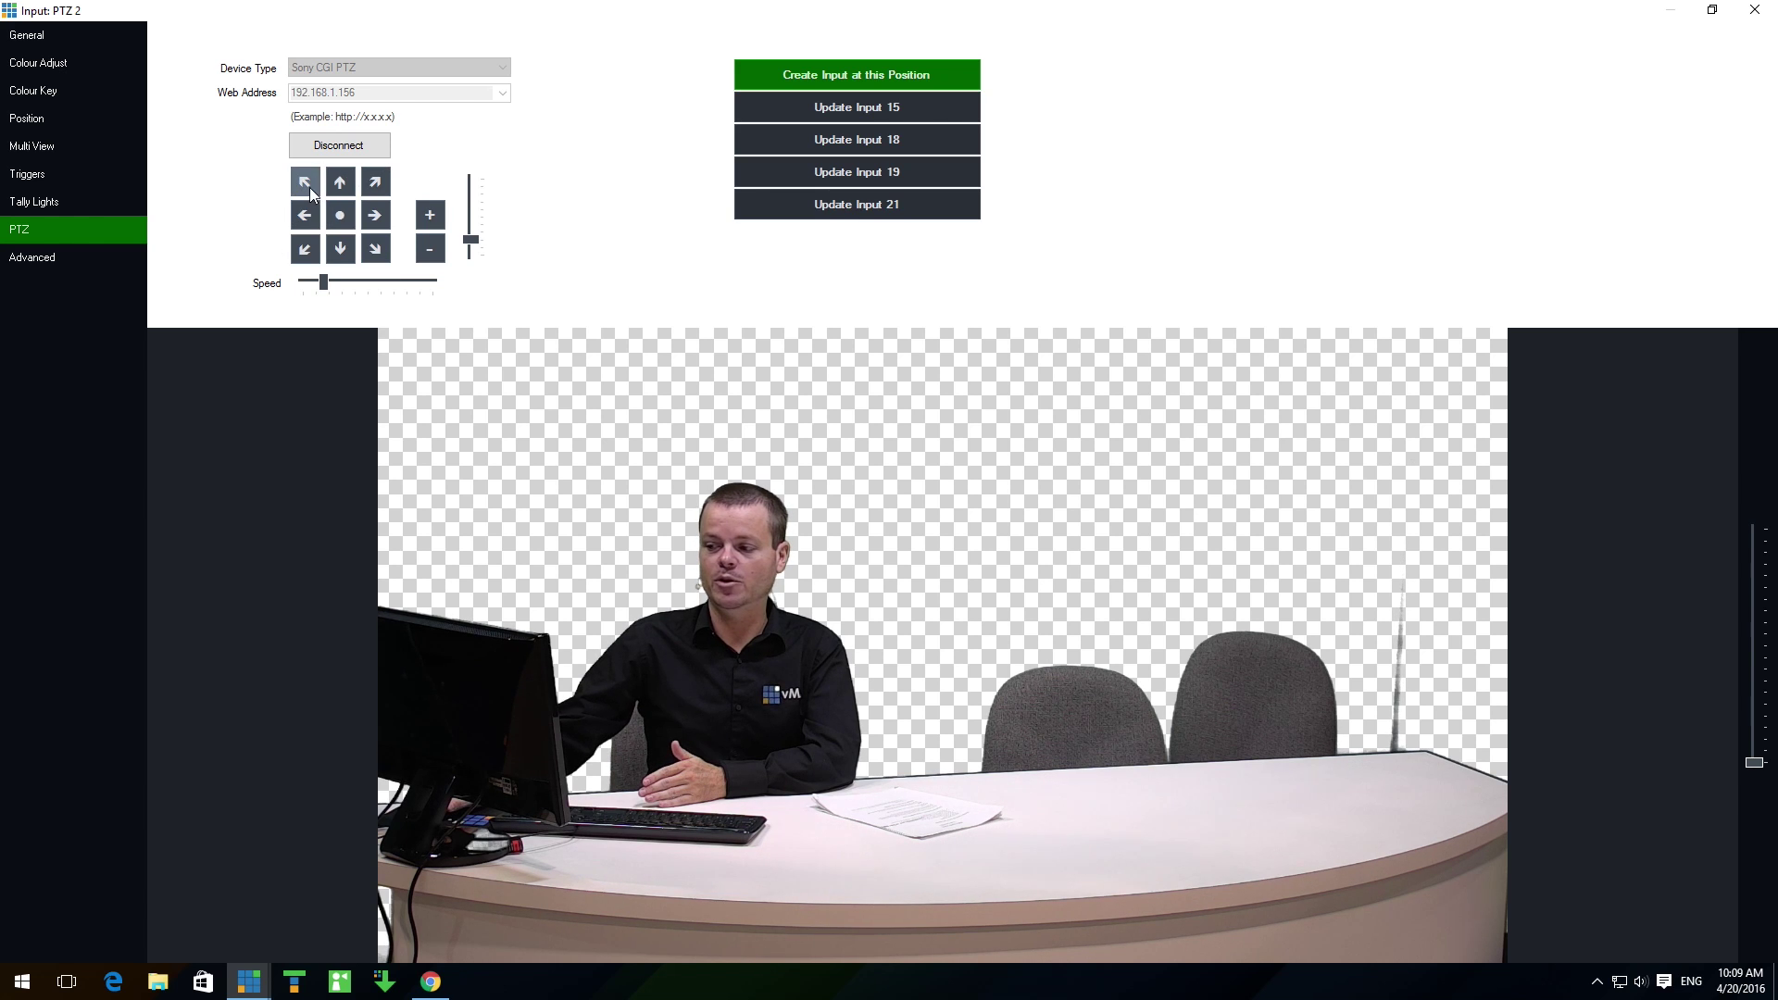
Nudge the PTZ 2 camera with pan, tilt and zoom moves to explore the framing
{"action": "left_click", "coordinate": [374, 215]}
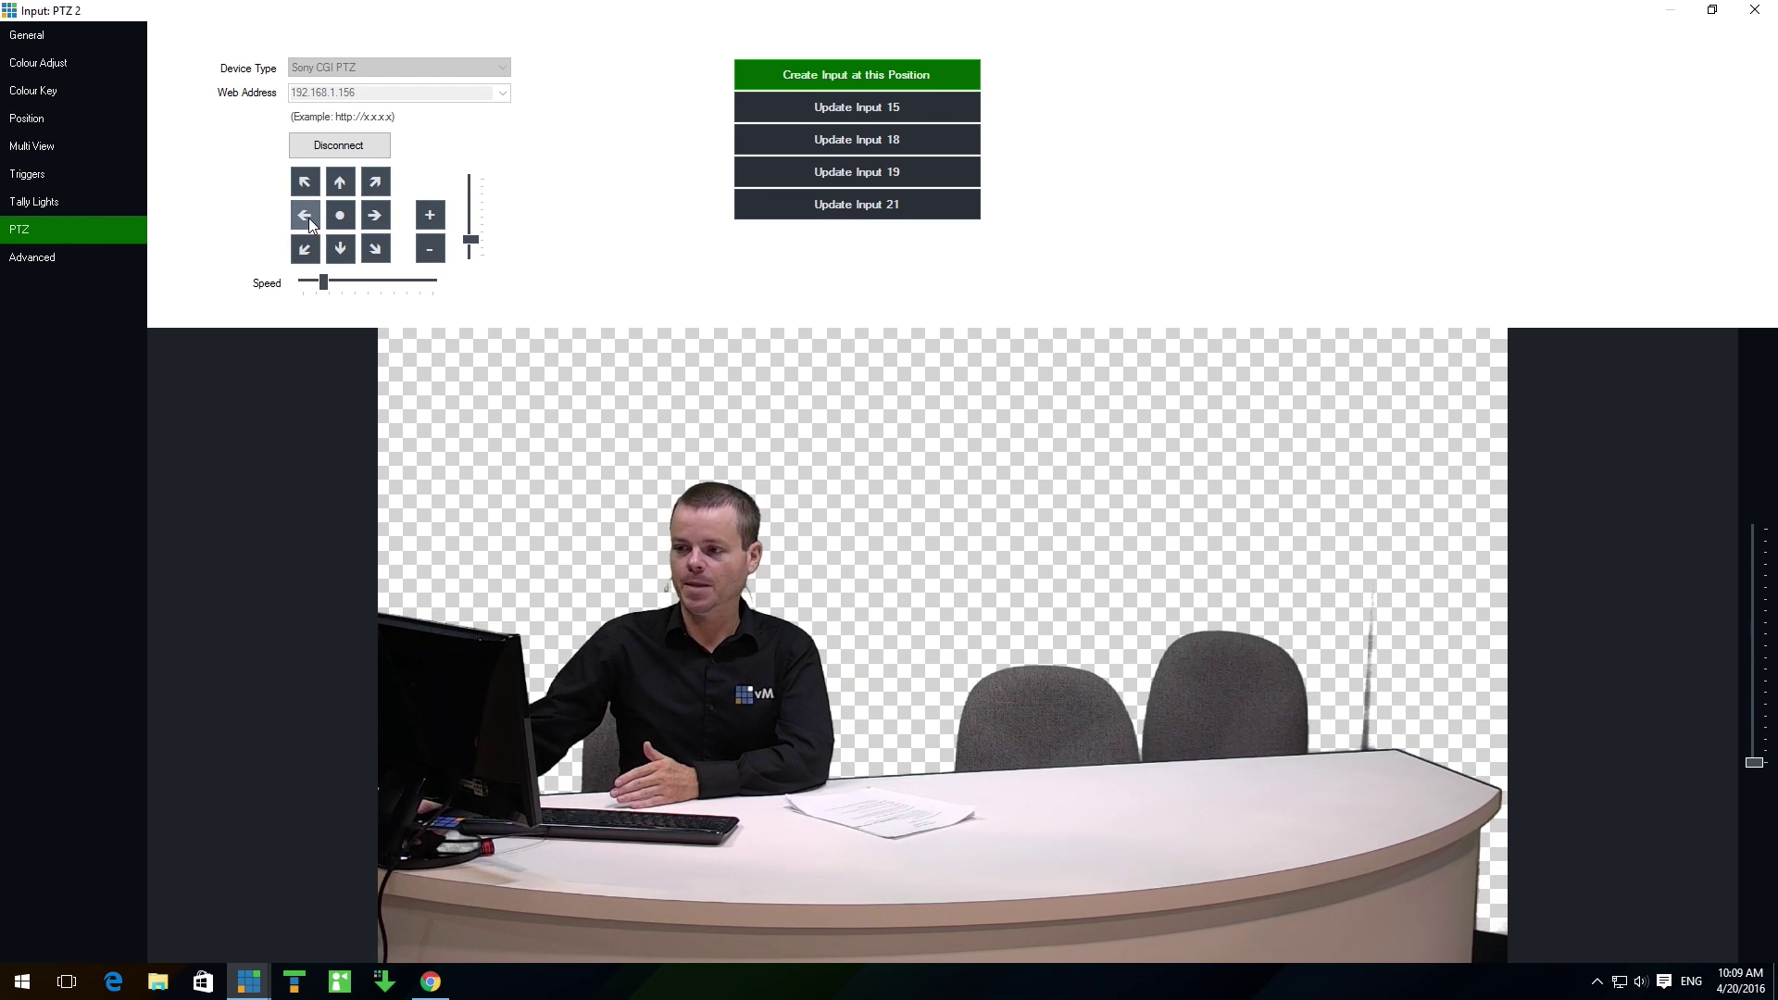
{"action": "left_click", "coordinate": [309, 219]}
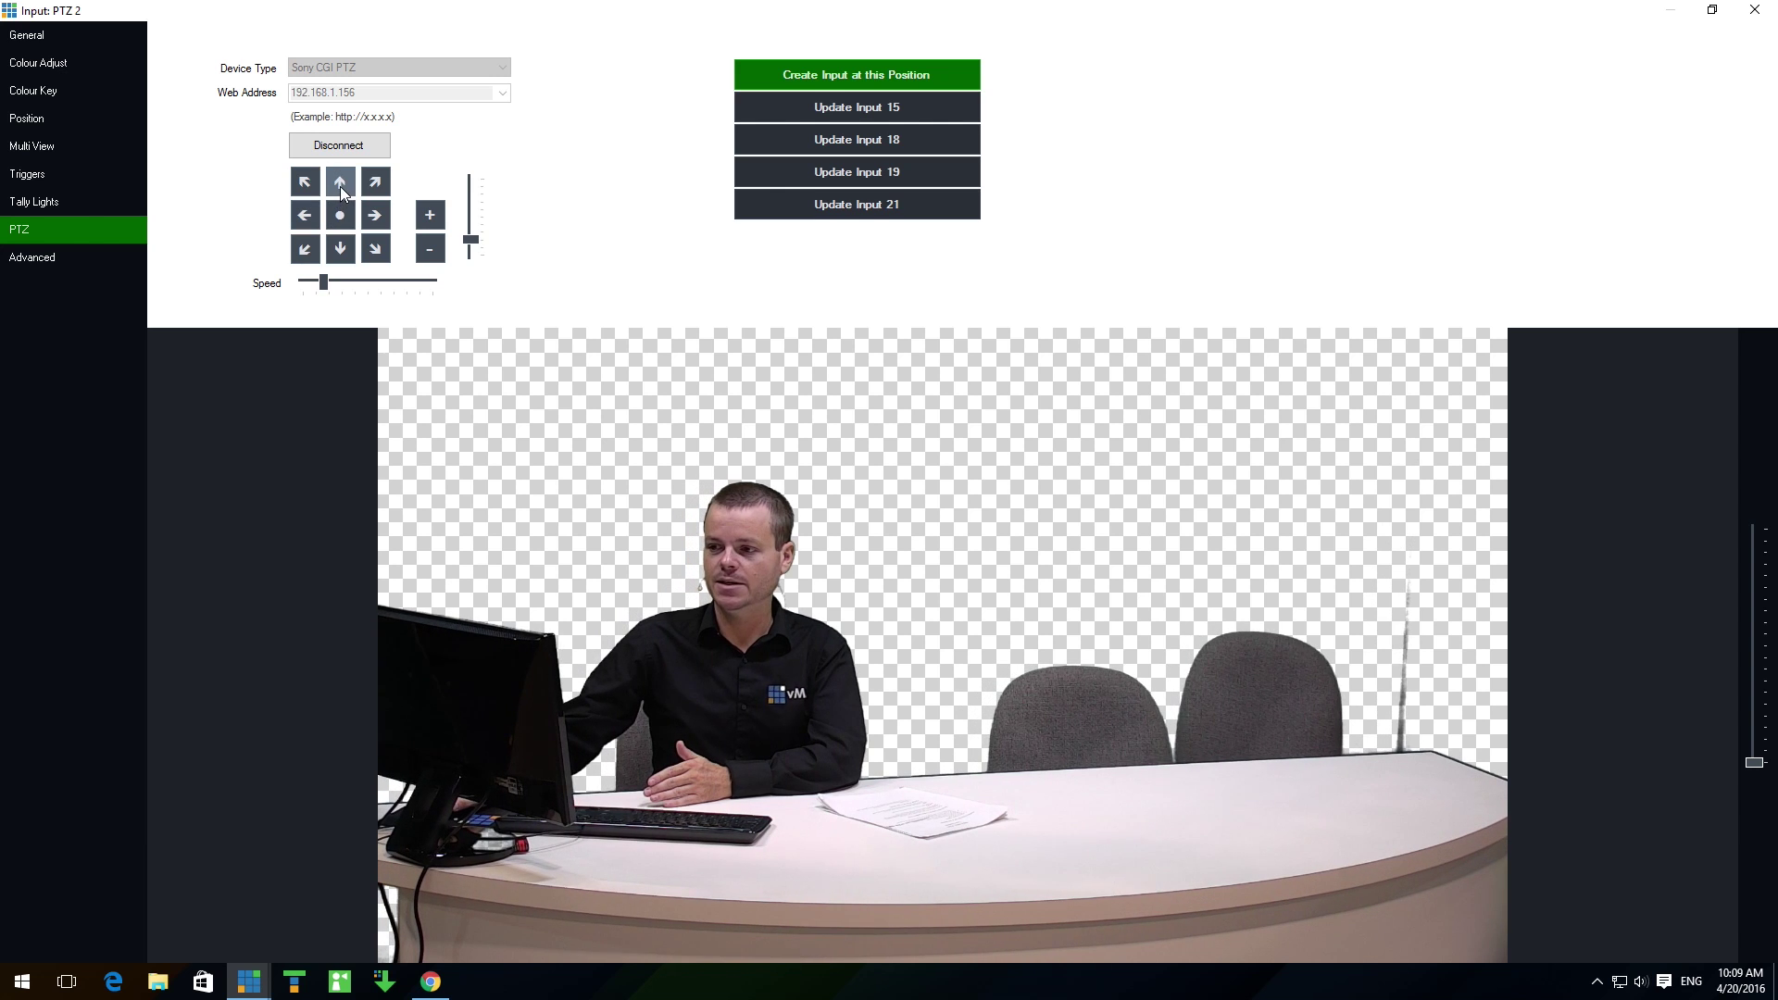
{"action": "left_click", "coordinate": [341, 185]}
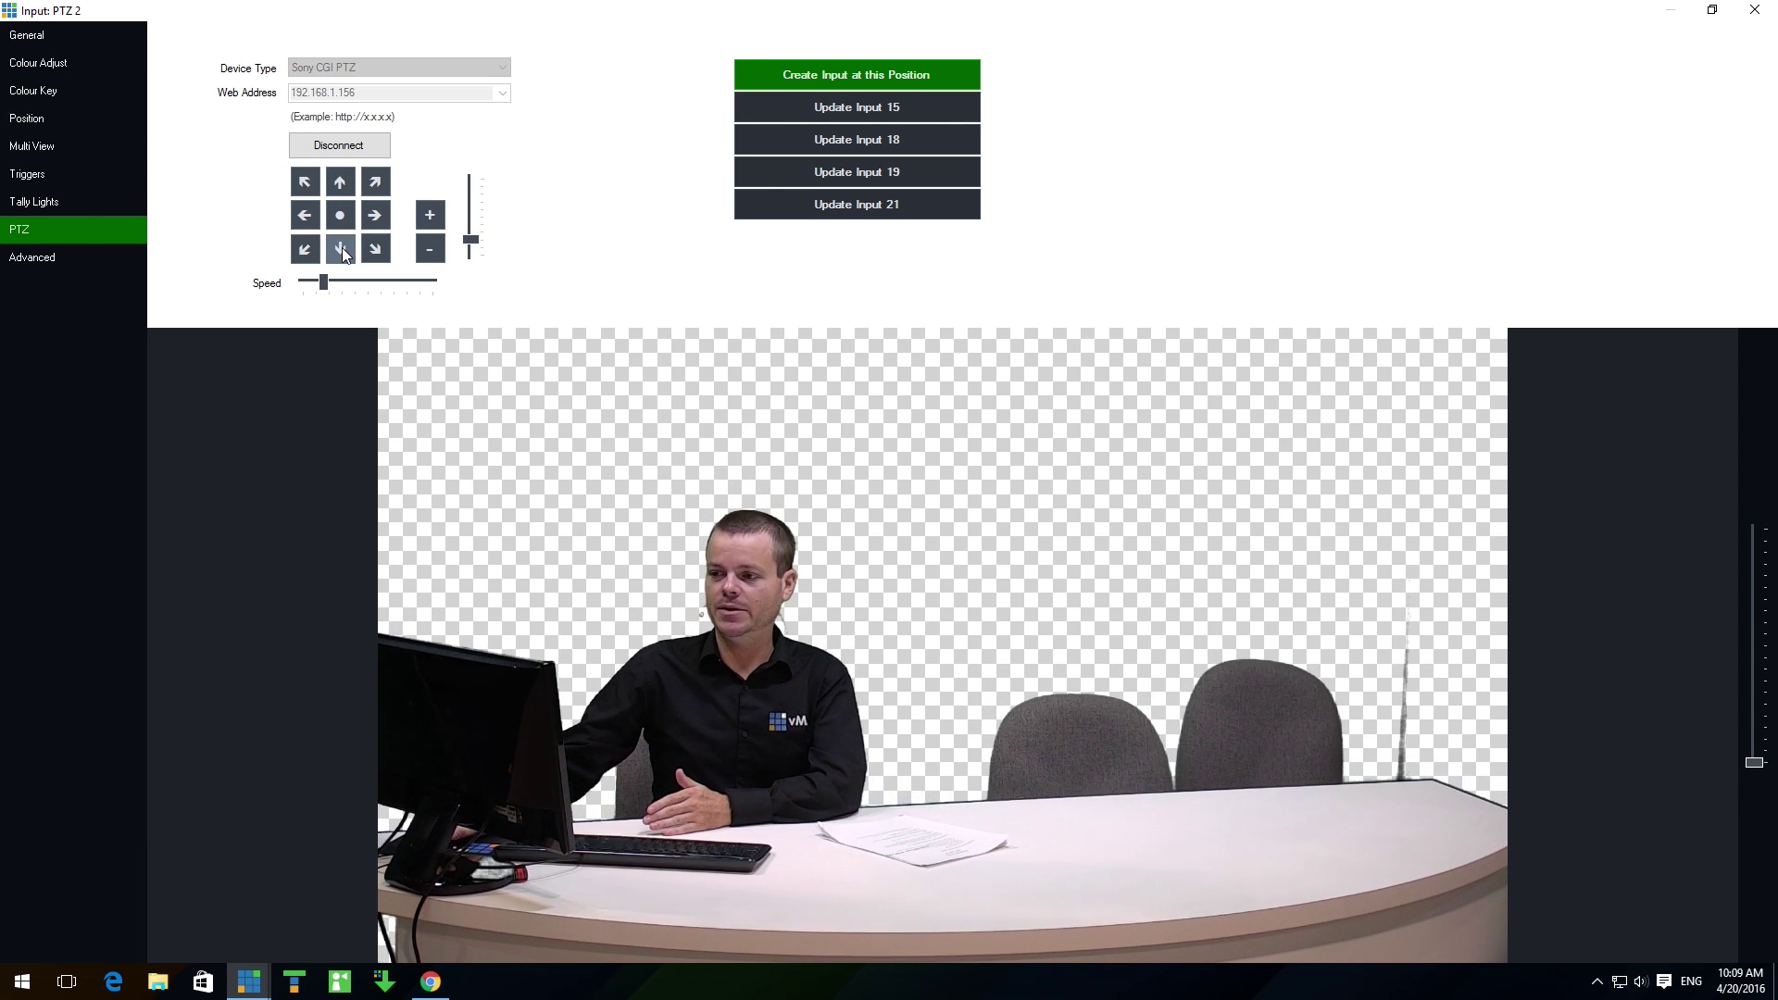
{"action": "left_click", "coordinate": [375, 181]}
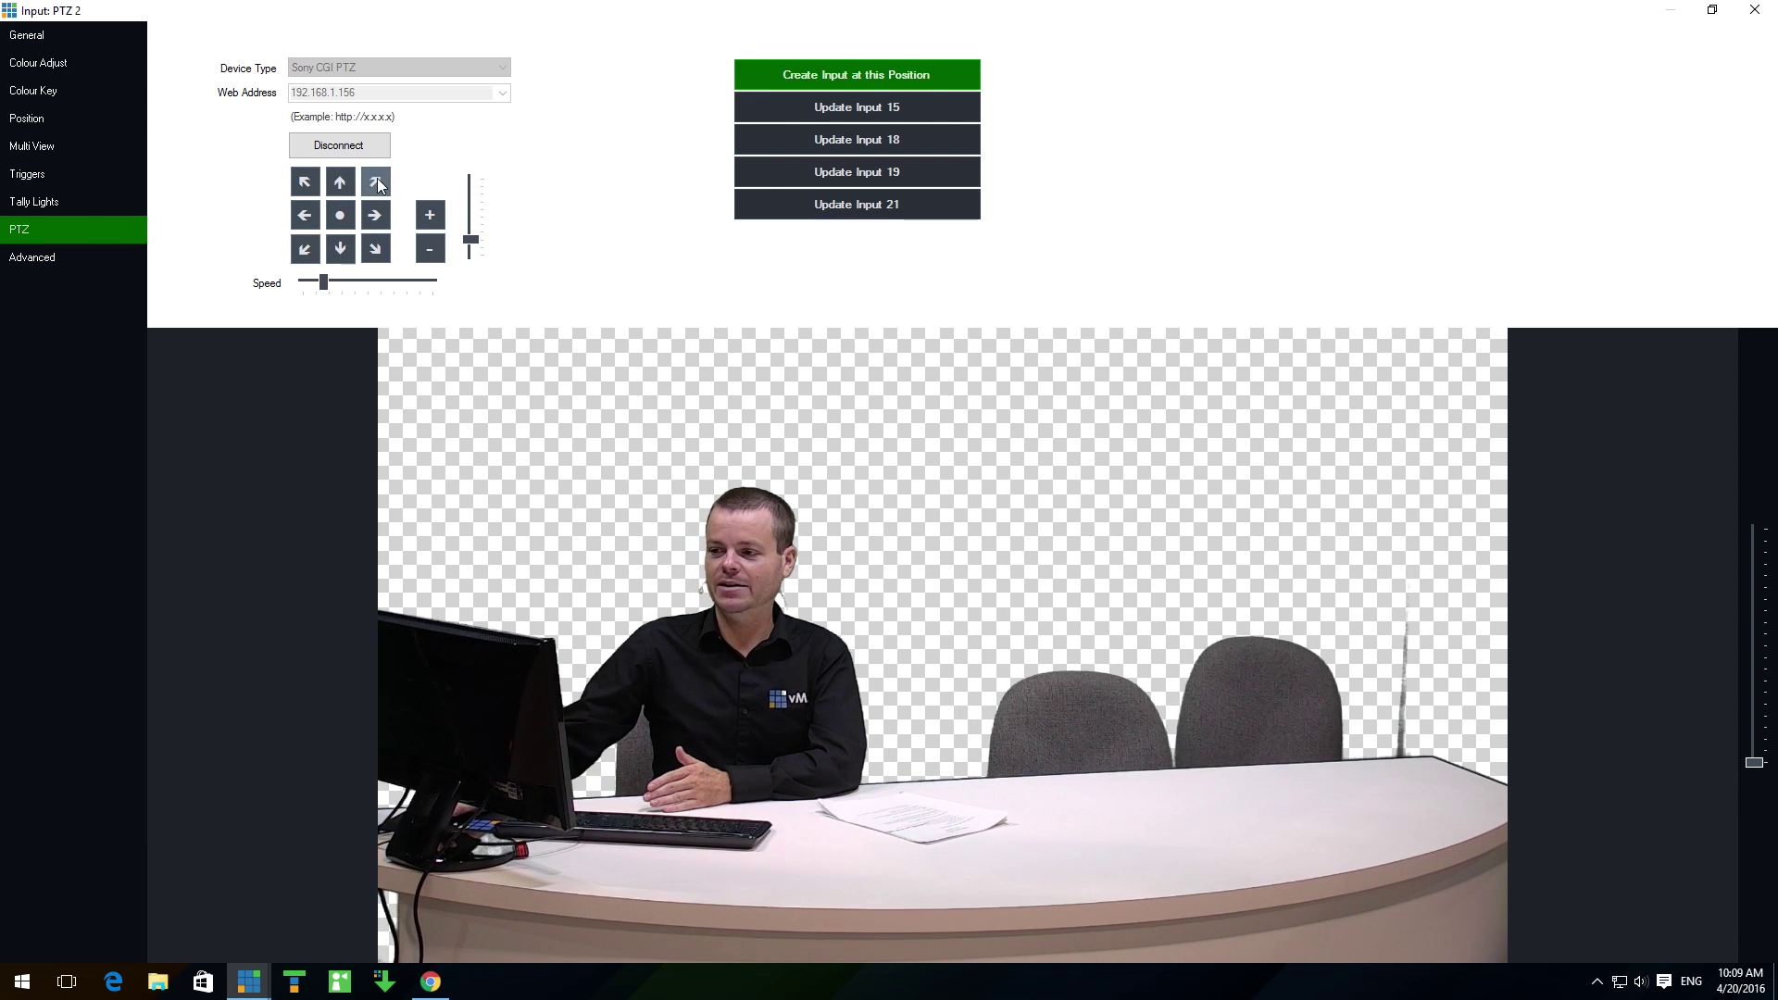
{"action": "left_click", "coordinate": [296, 248]}
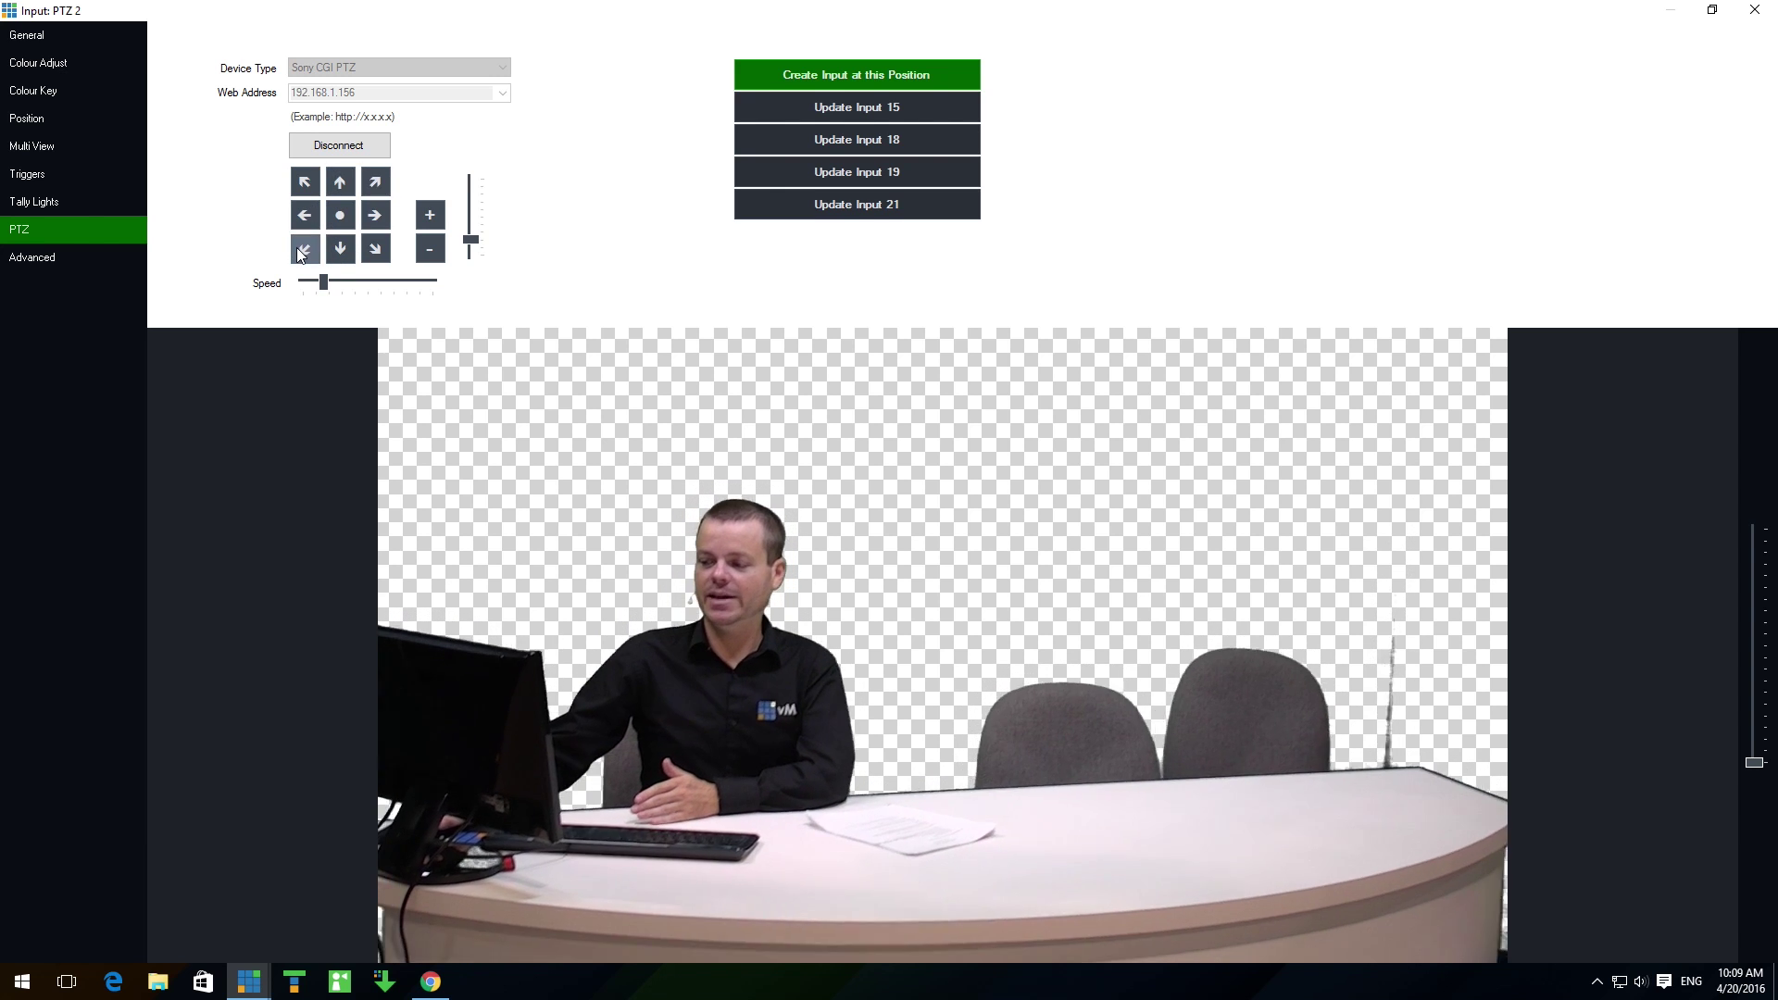
{"action": "left_click", "coordinate": [431, 248]}
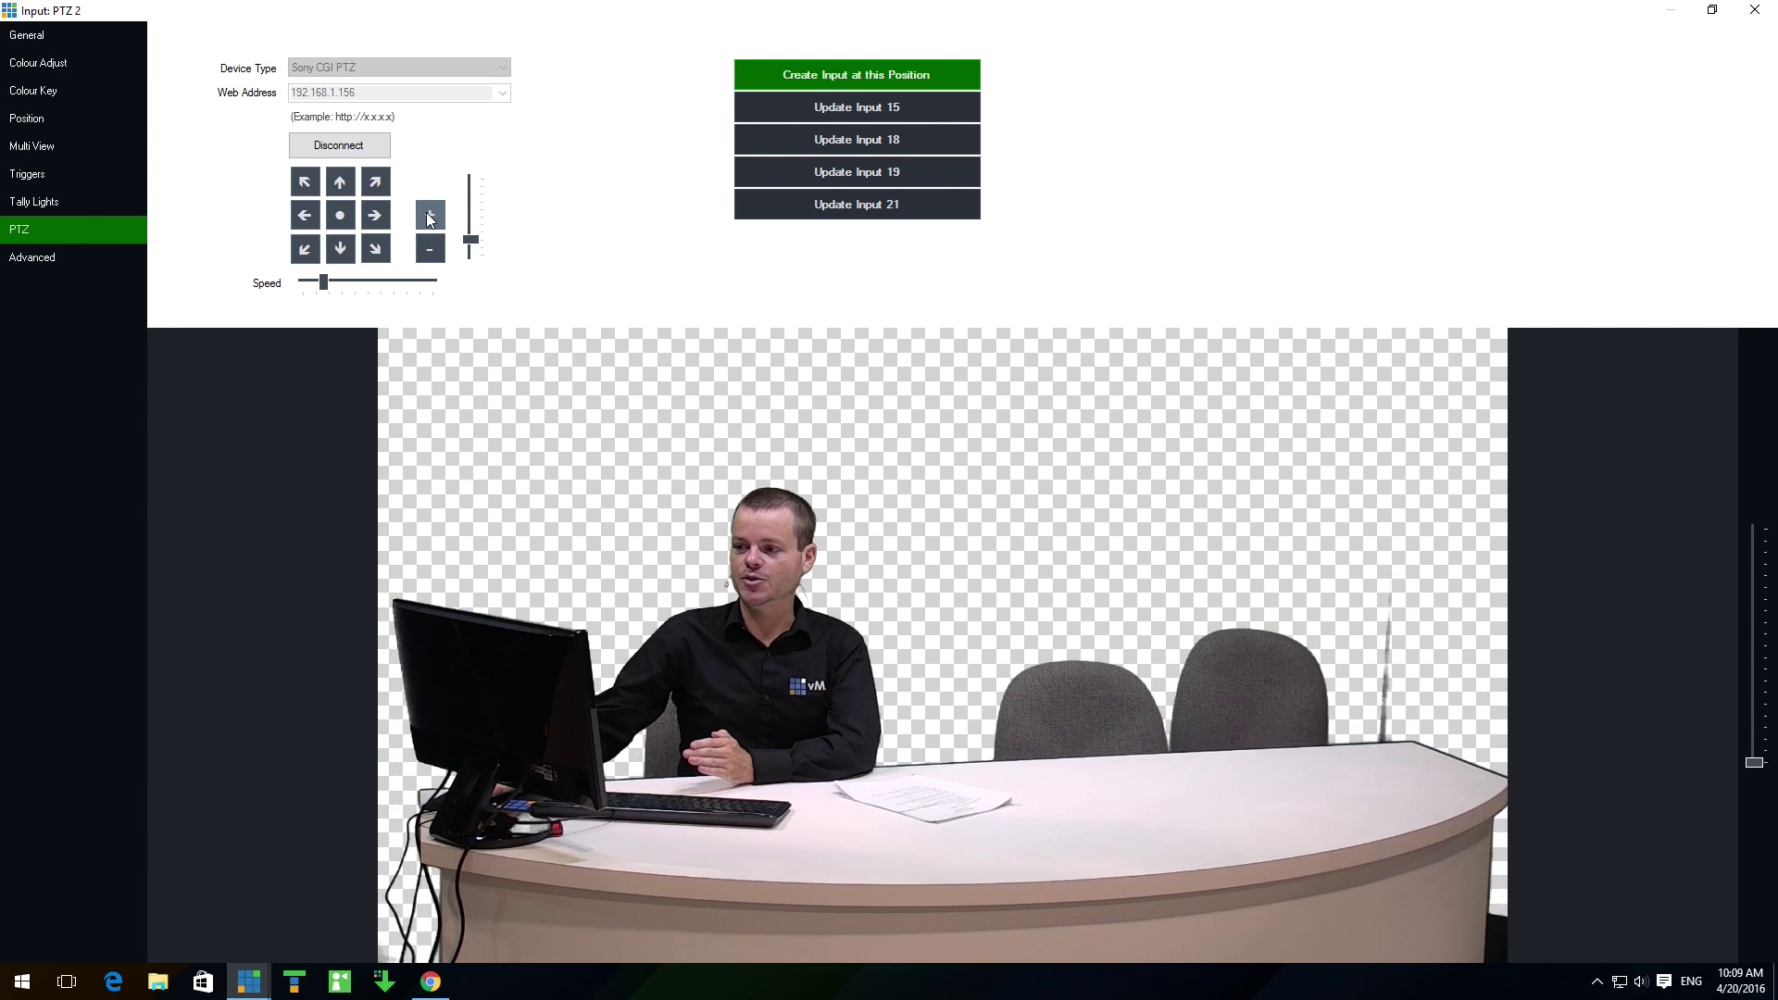
Zoom in tightly on the presenter's face, save it as preset input 22, and close the settings
{"action": "left_click", "coordinate": [429, 215]}
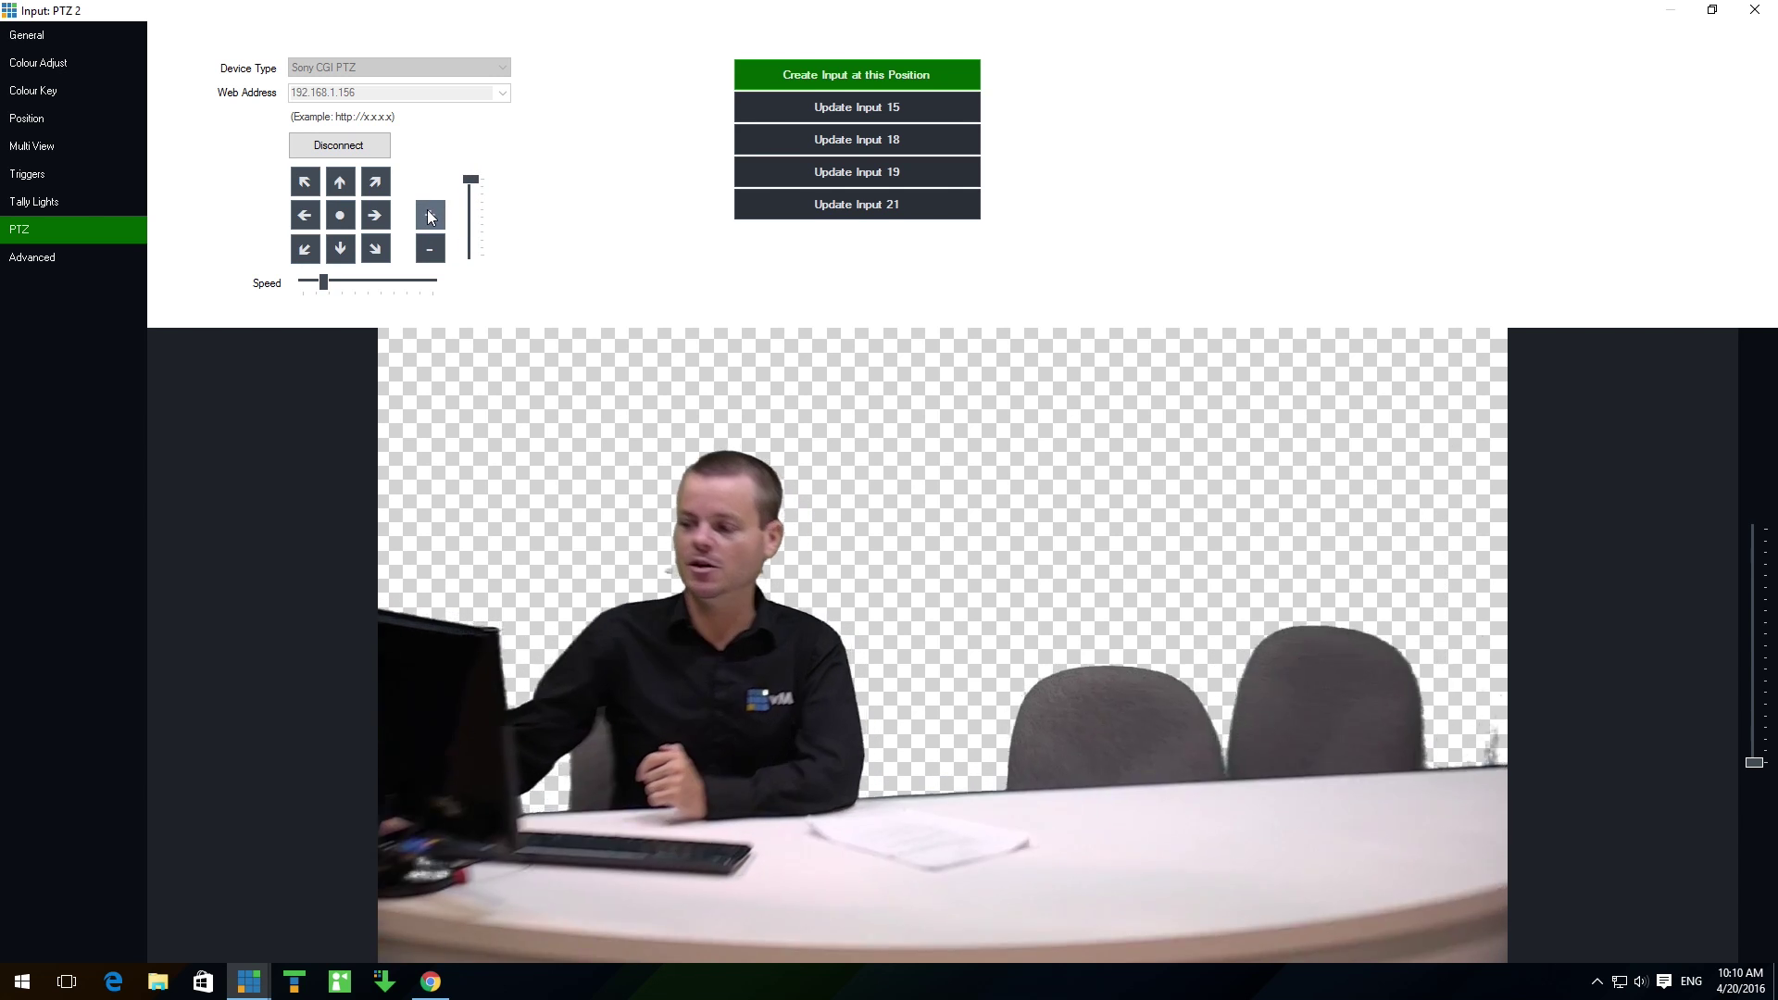
{"action": "left_click", "coordinate": [428, 216]}
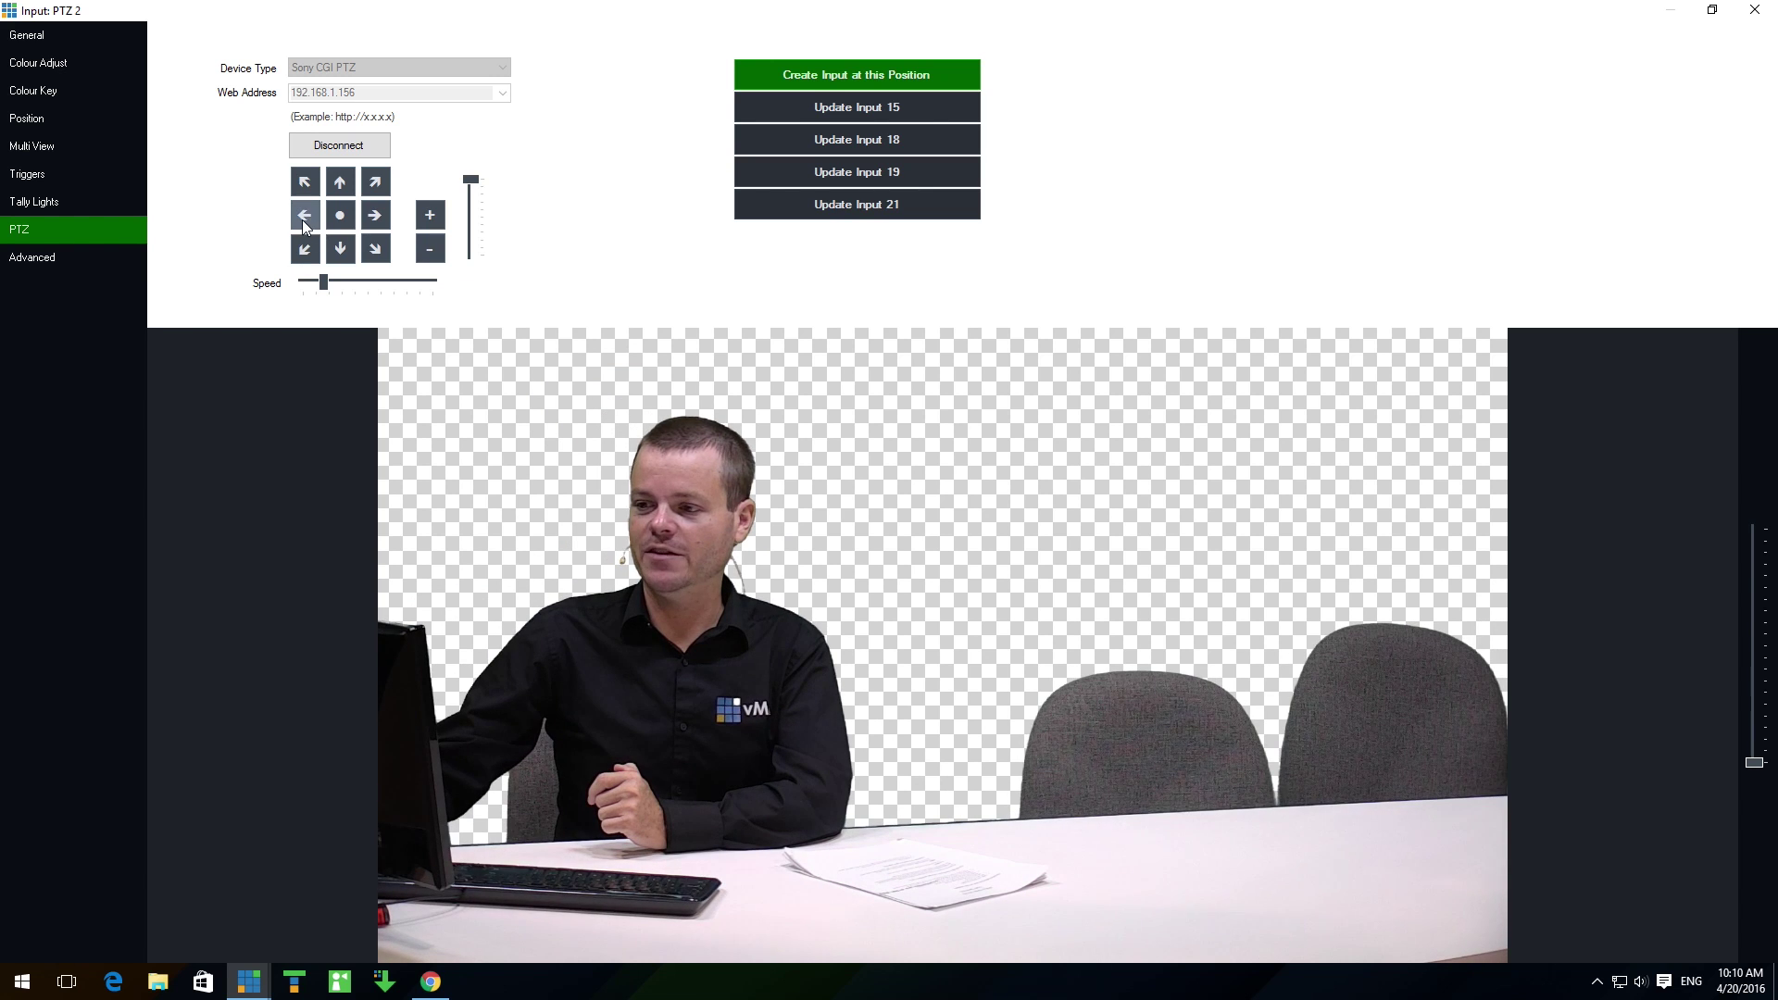
{"action": "left_click", "coordinate": [305, 221]}
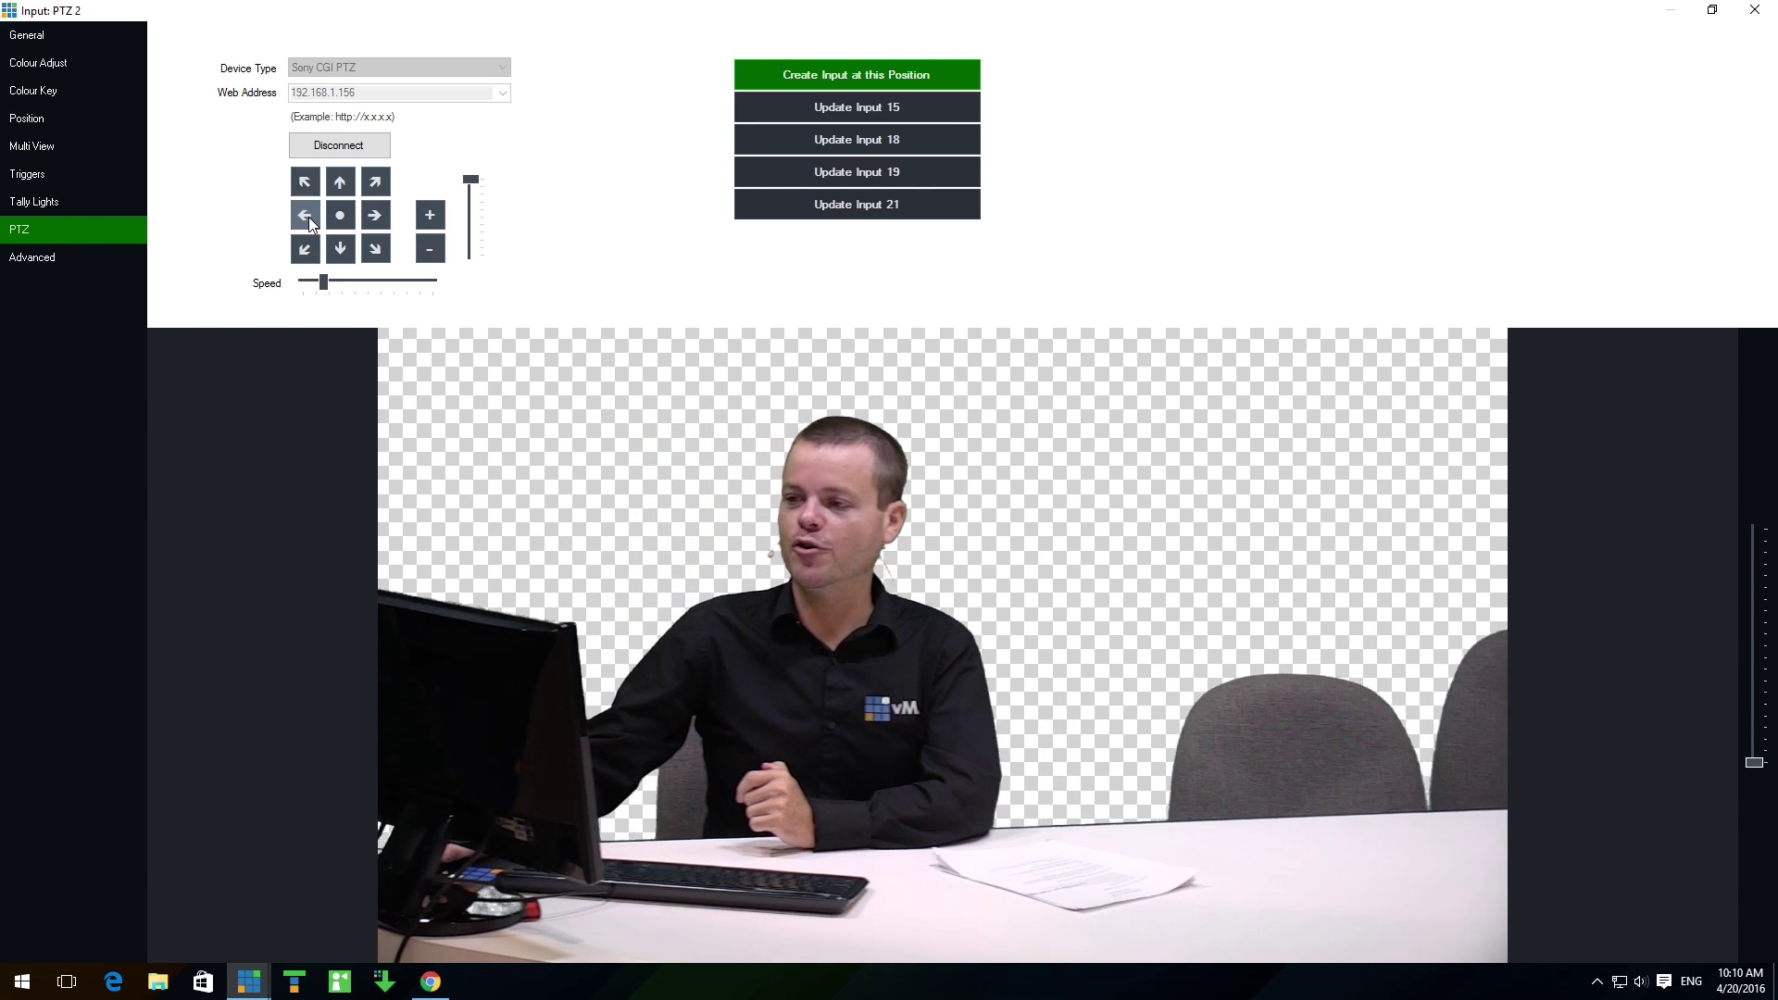
{"action": "left_click", "coordinate": [341, 183]}
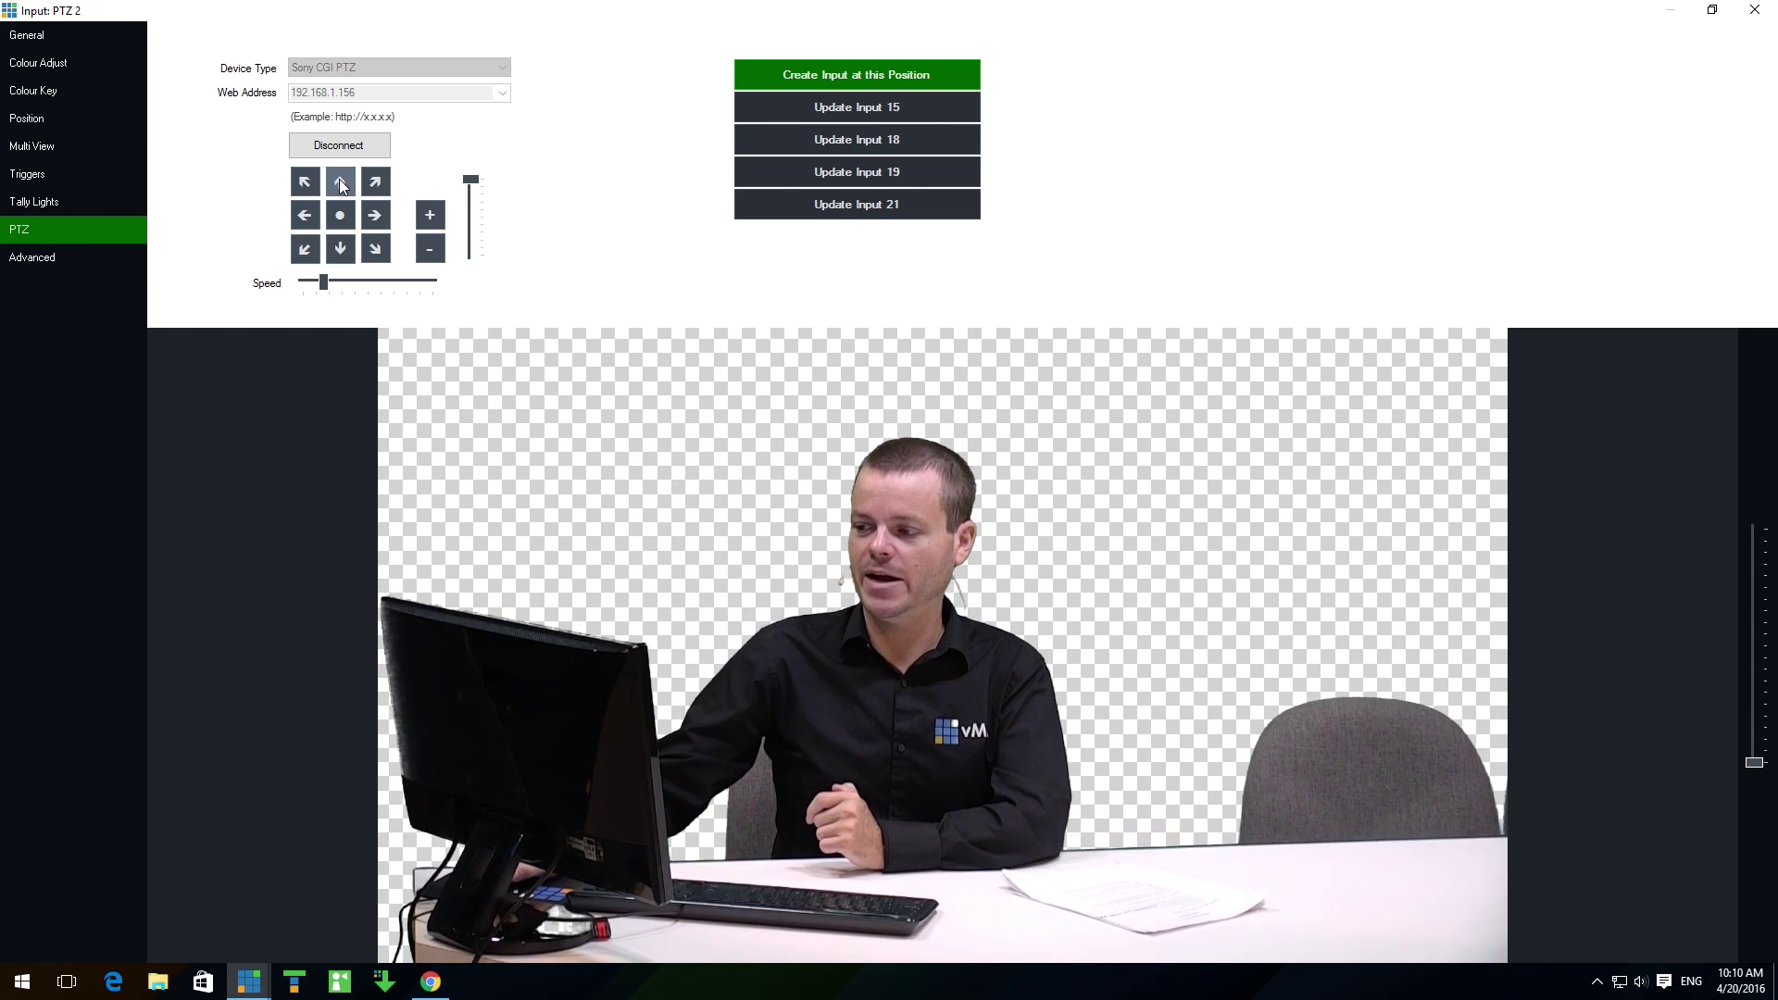
{"action": "left_click", "coordinate": [431, 215]}
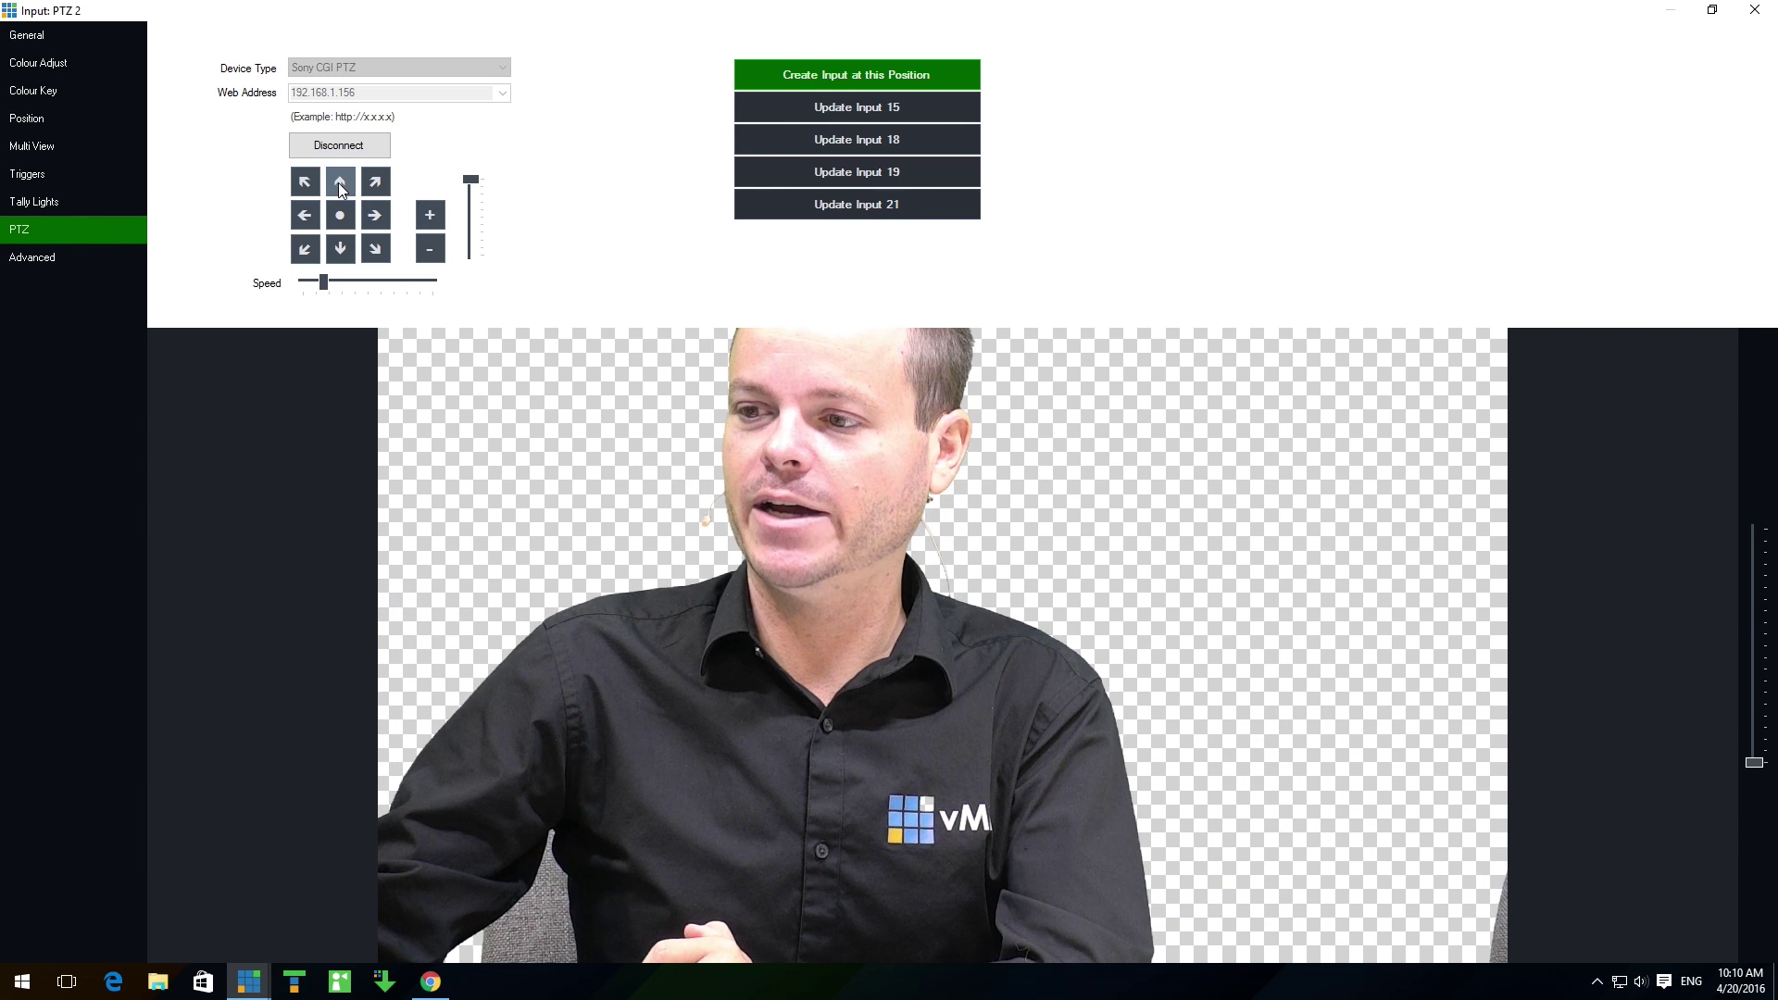
{"action": "left_click", "coordinate": [341, 184]}
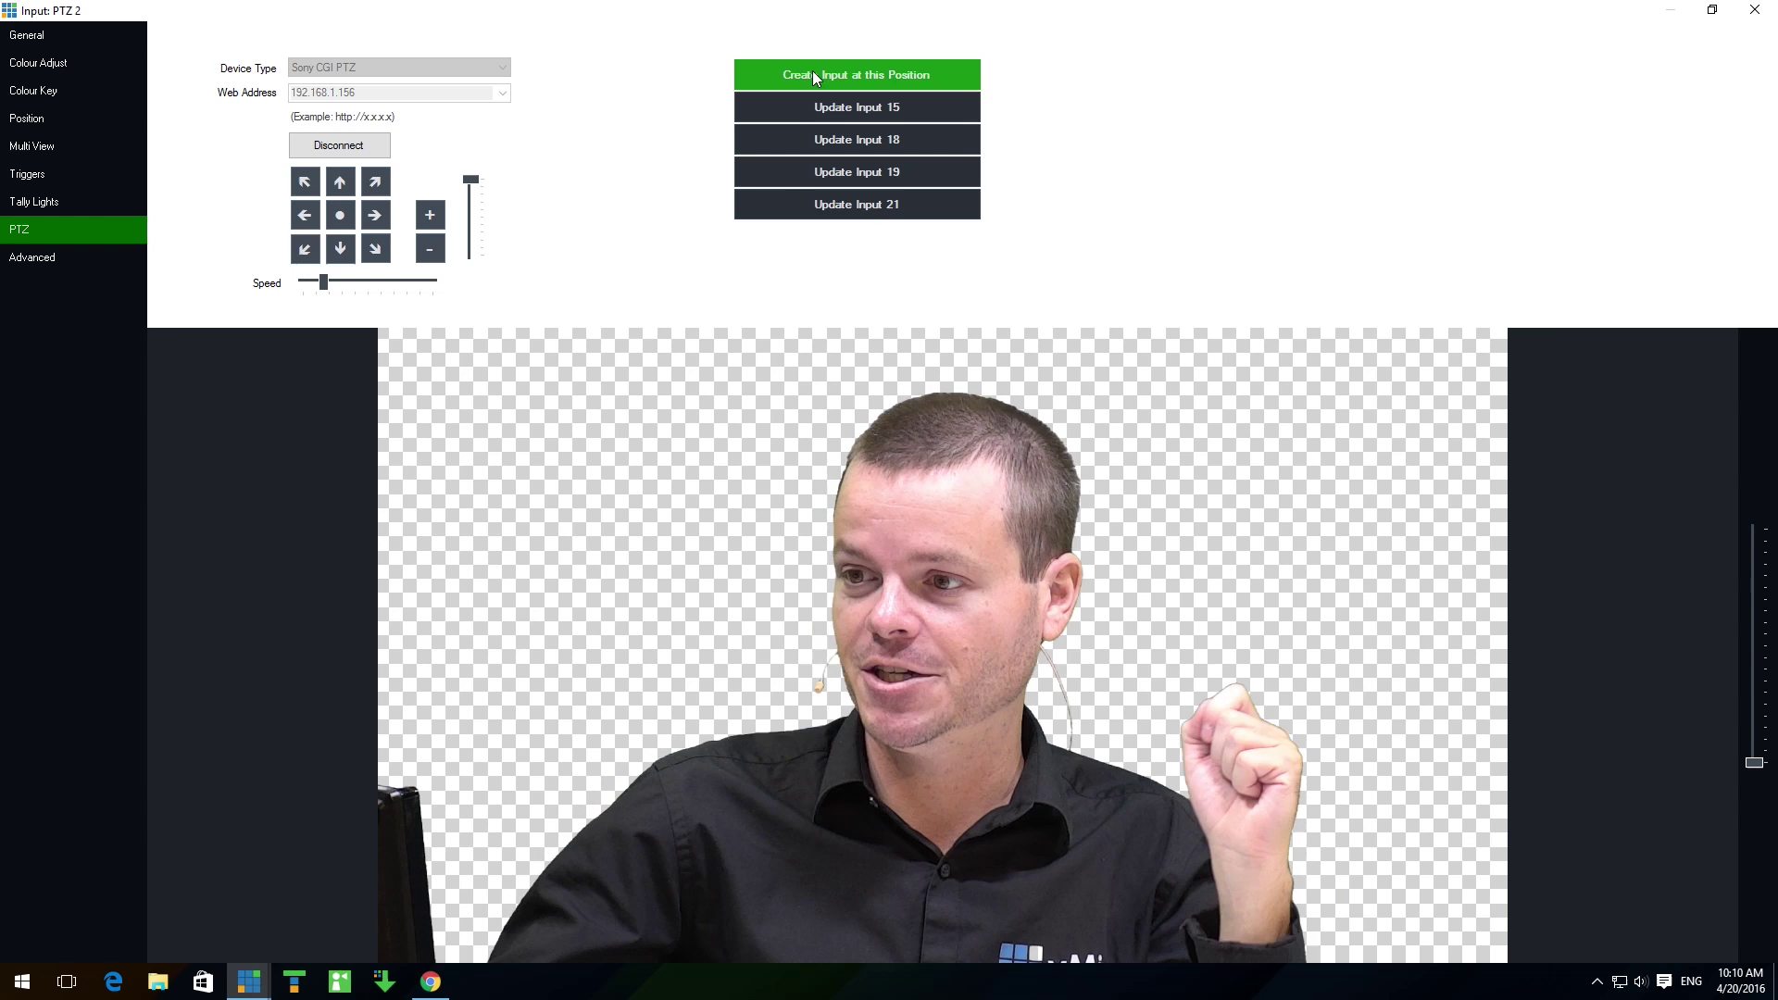
{"action": "left_click", "coordinate": [812, 74]}
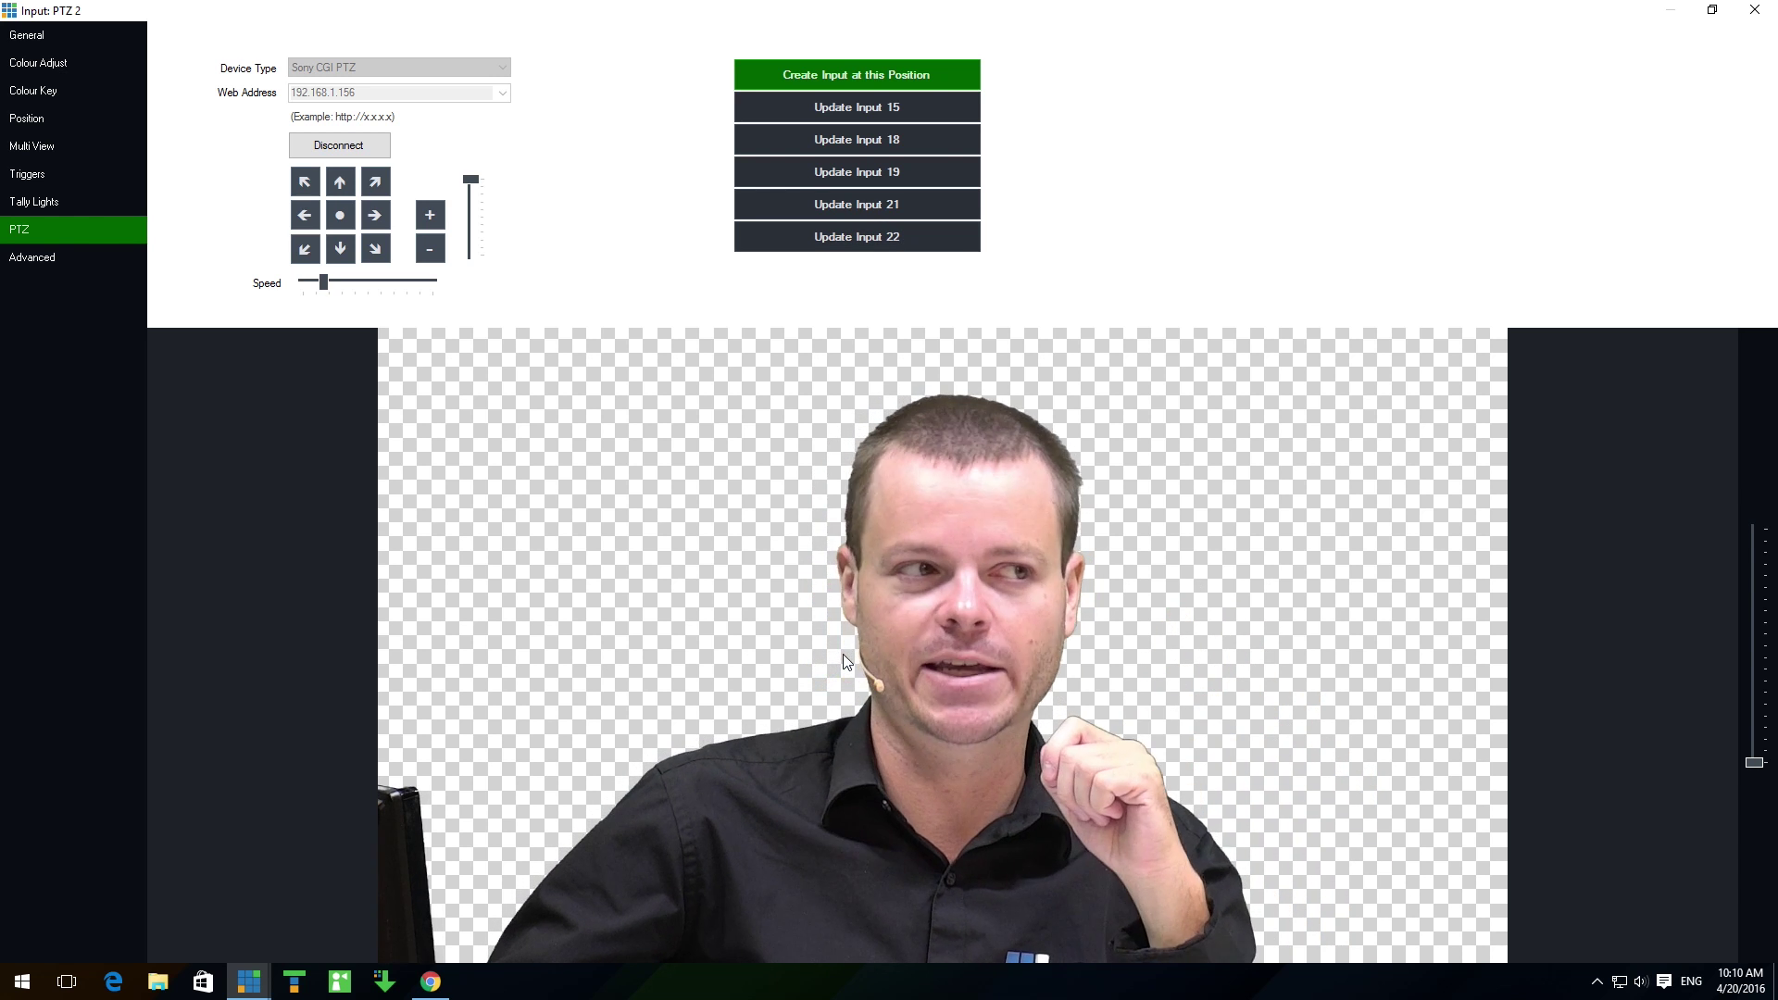
{"action": "left_click", "coordinate": [1753, 11]}
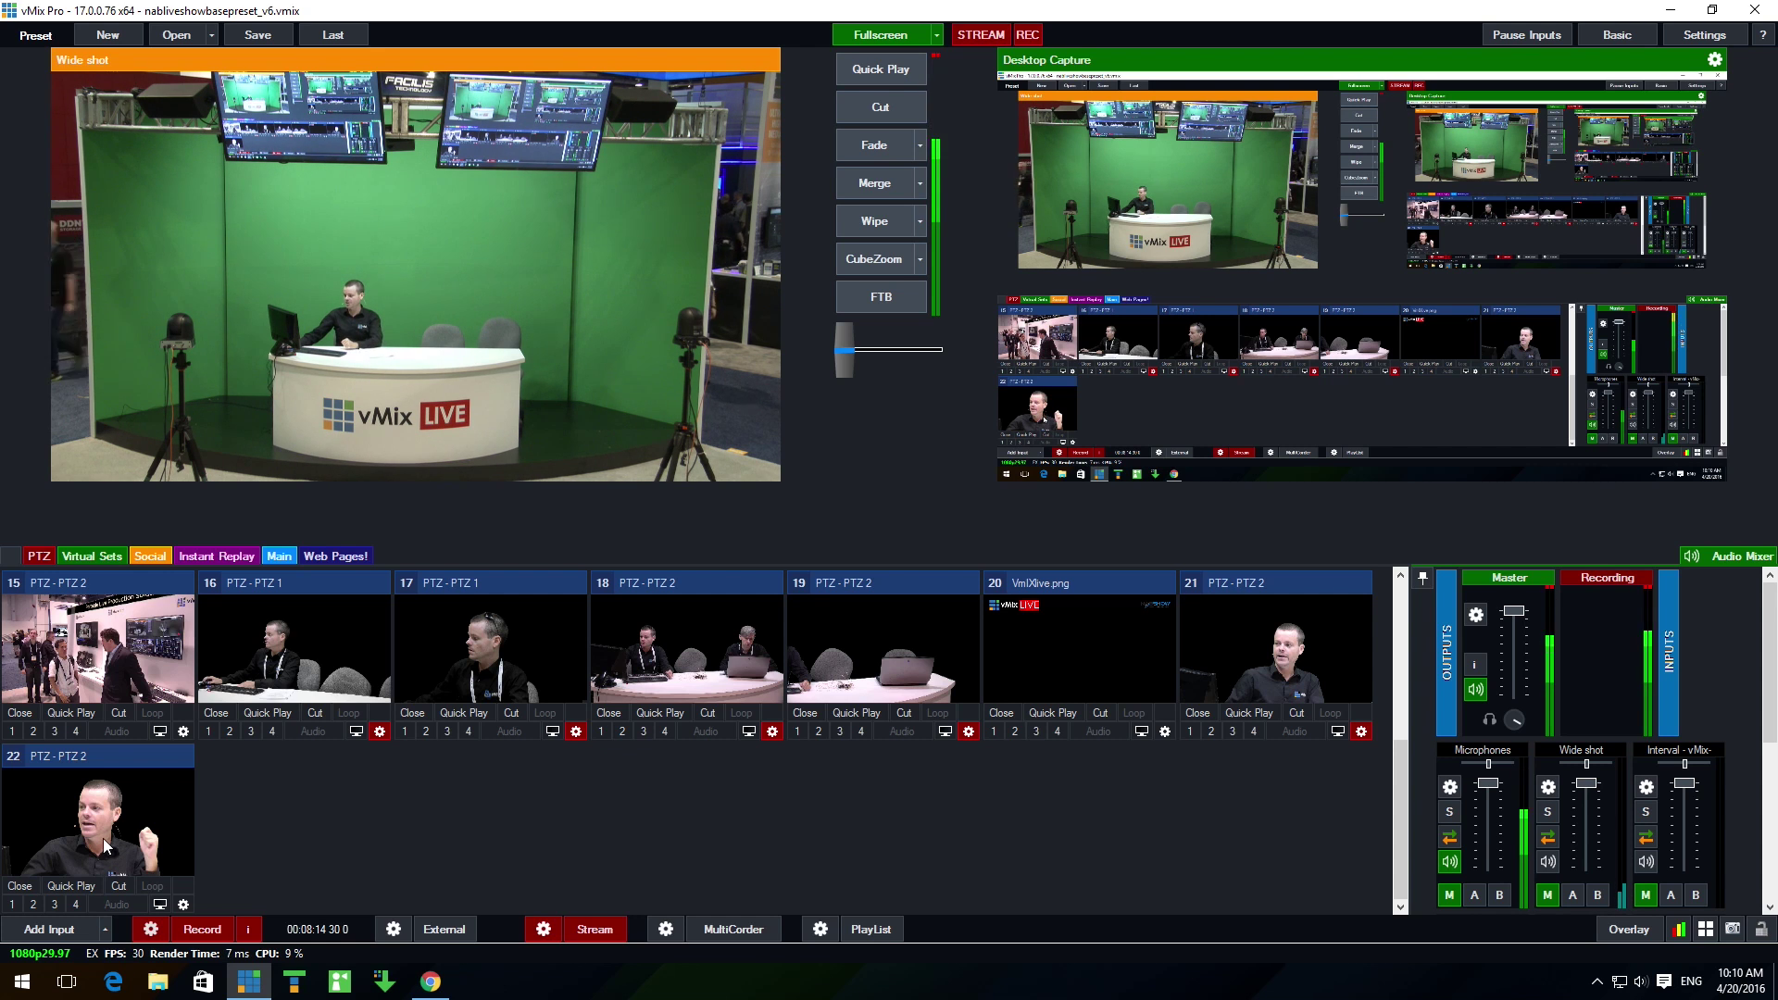
In the PTZ category, preview presets 22, 21, 19, 18, 21 and 22, then show all inputs
{"action": "left_click", "coordinate": [37, 555]}
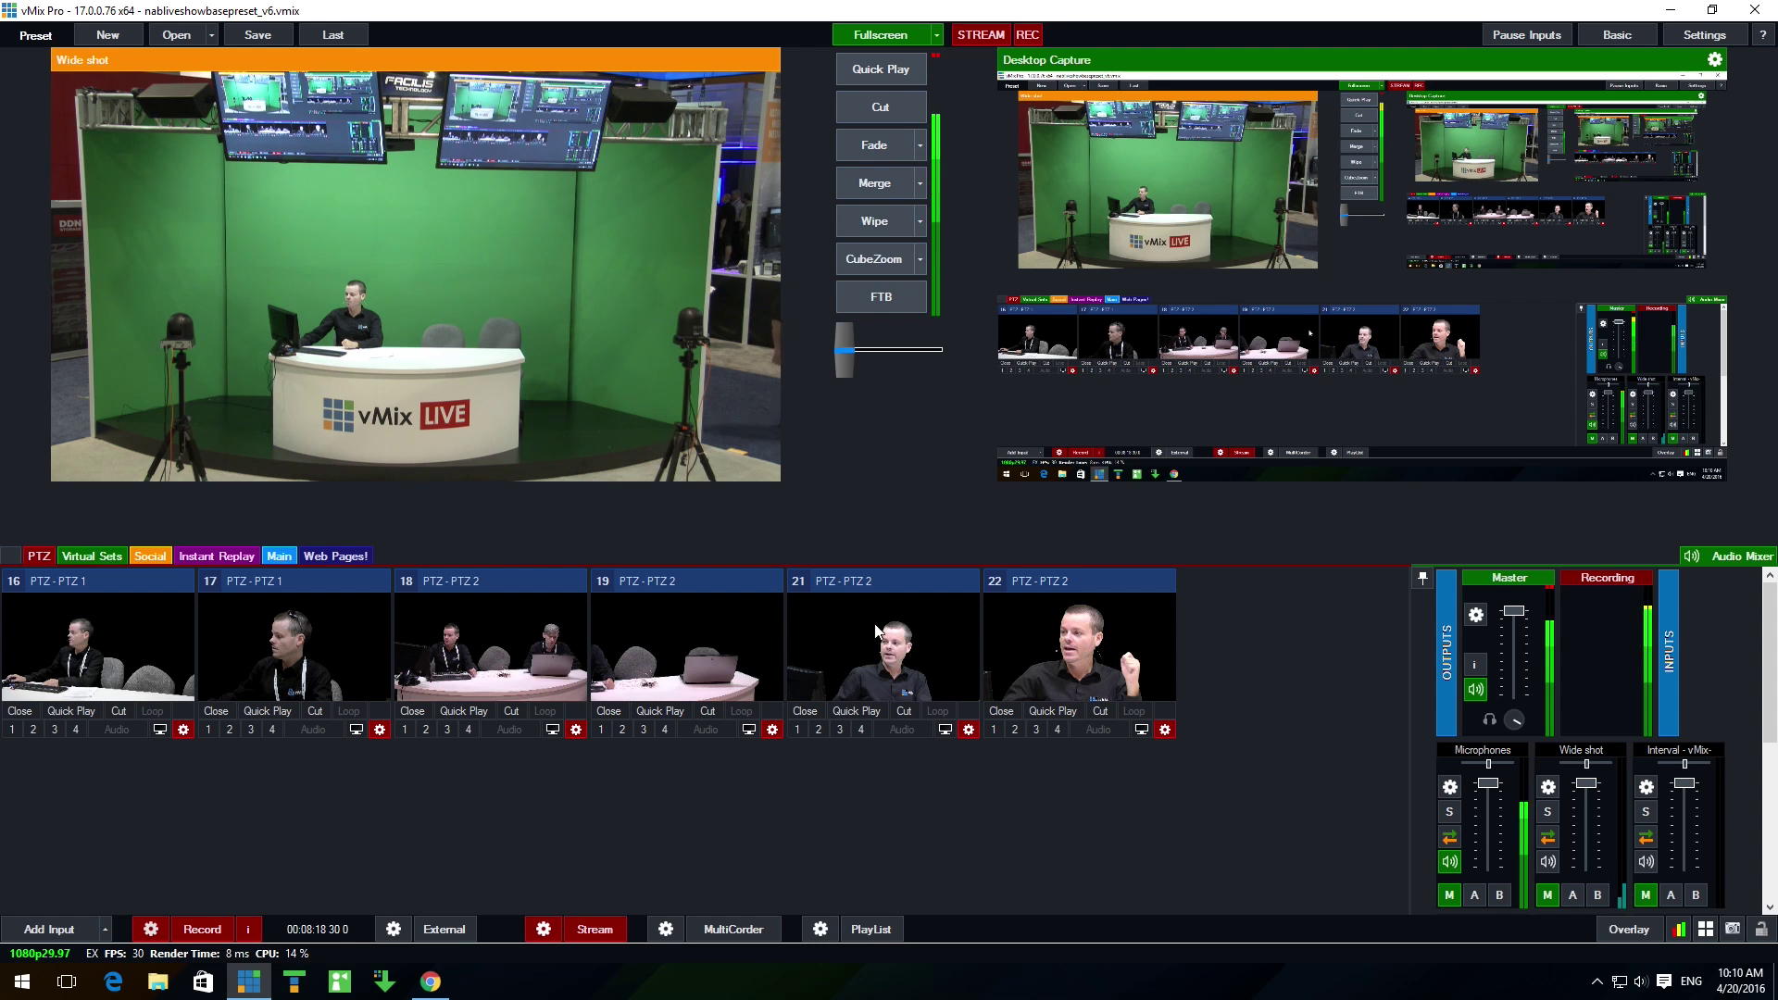
{"action": "left_click", "coordinate": [1047, 657]}
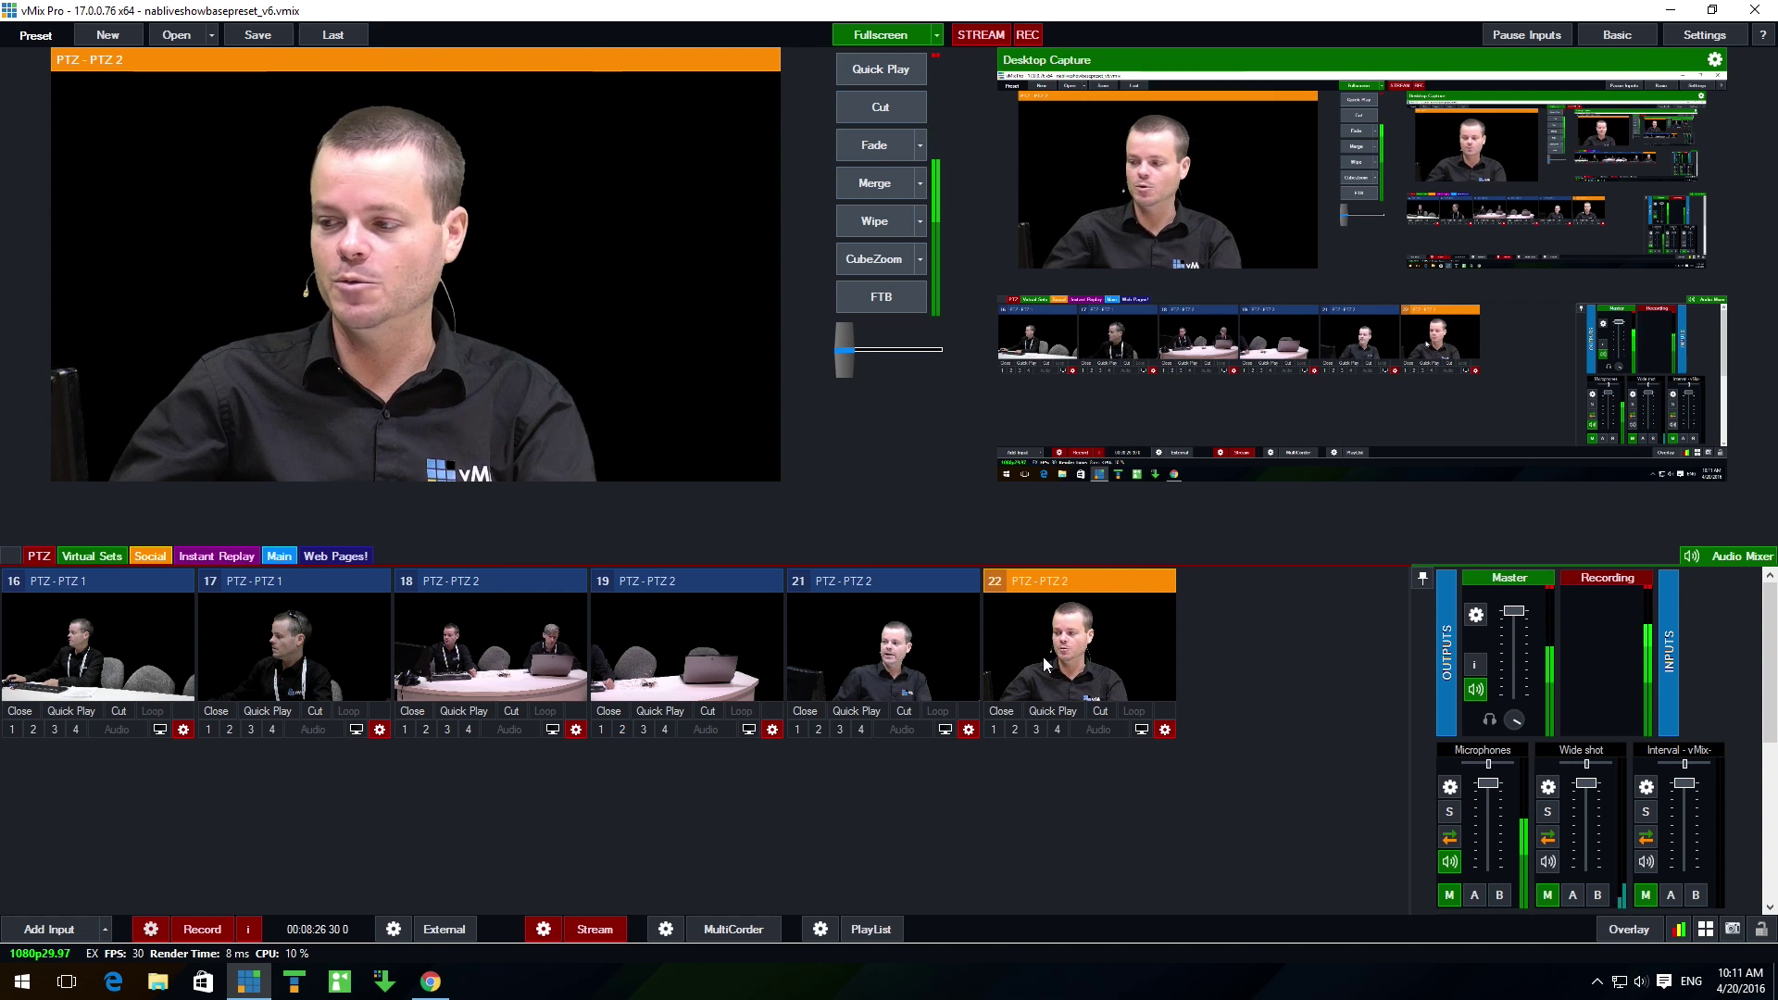
{"action": "left_click", "coordinate": [889, 670]}
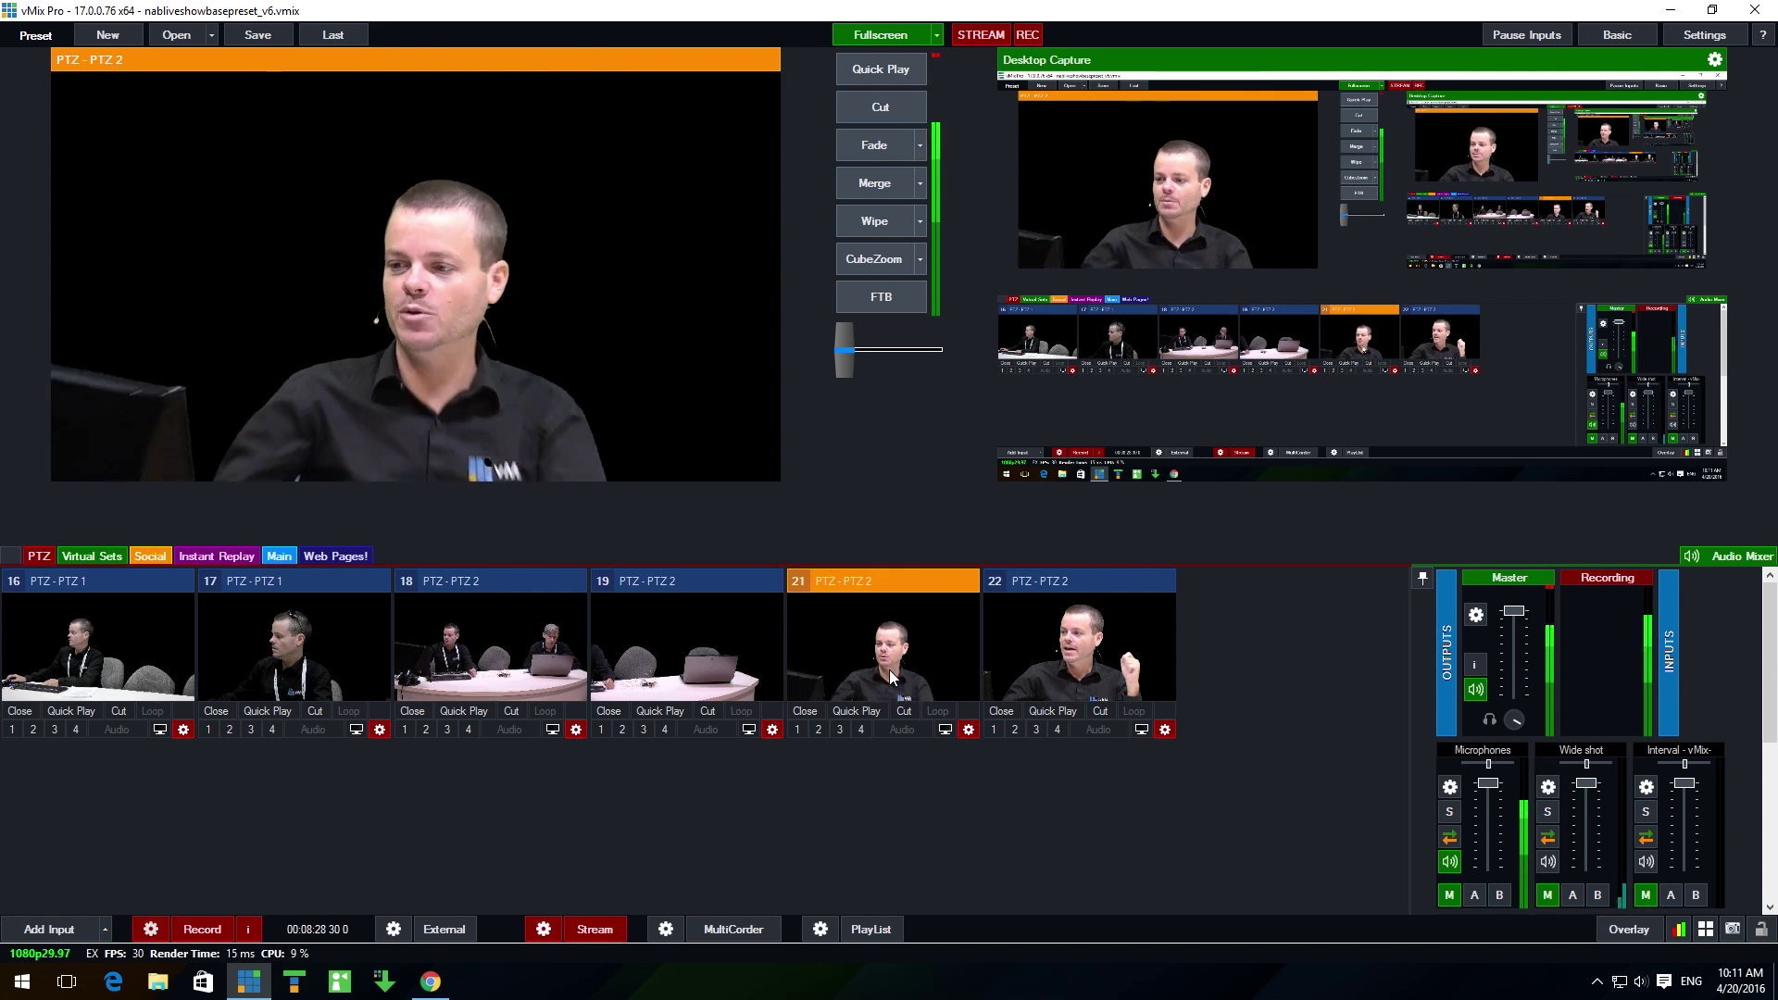
{"action": "left_click", "coordinate": [646, 643]}
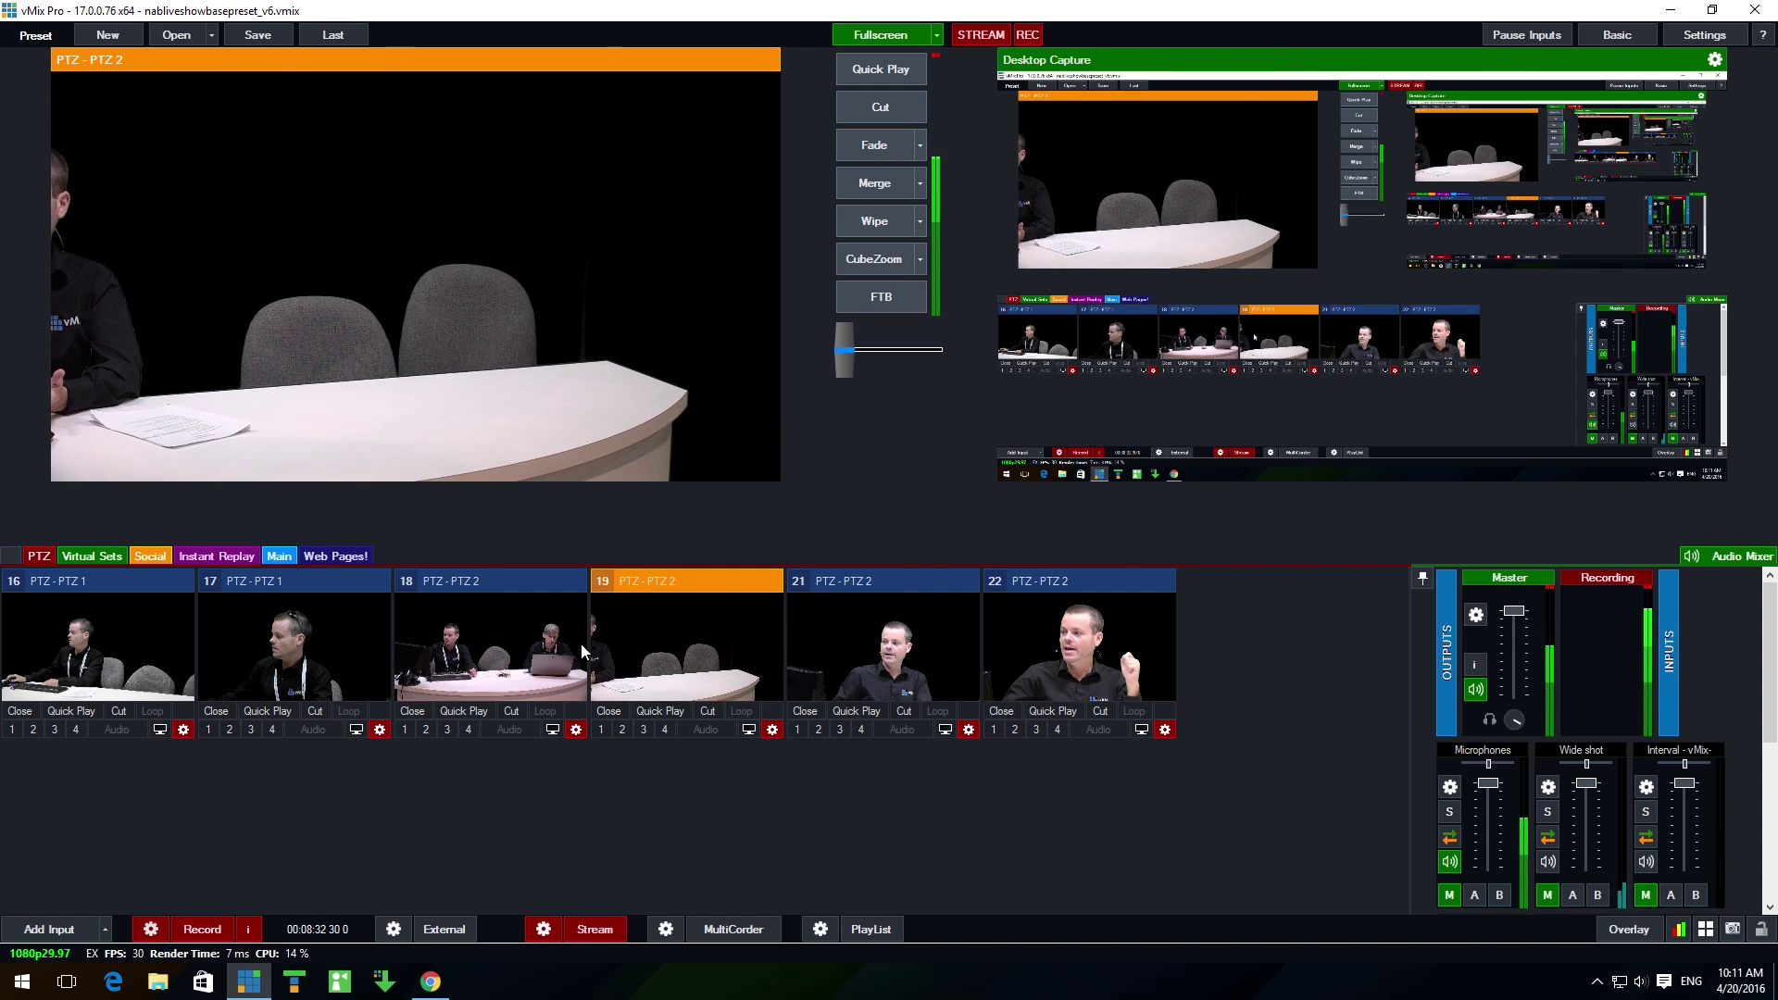
{"action": "left_click", "coordinate": [514, 644]}
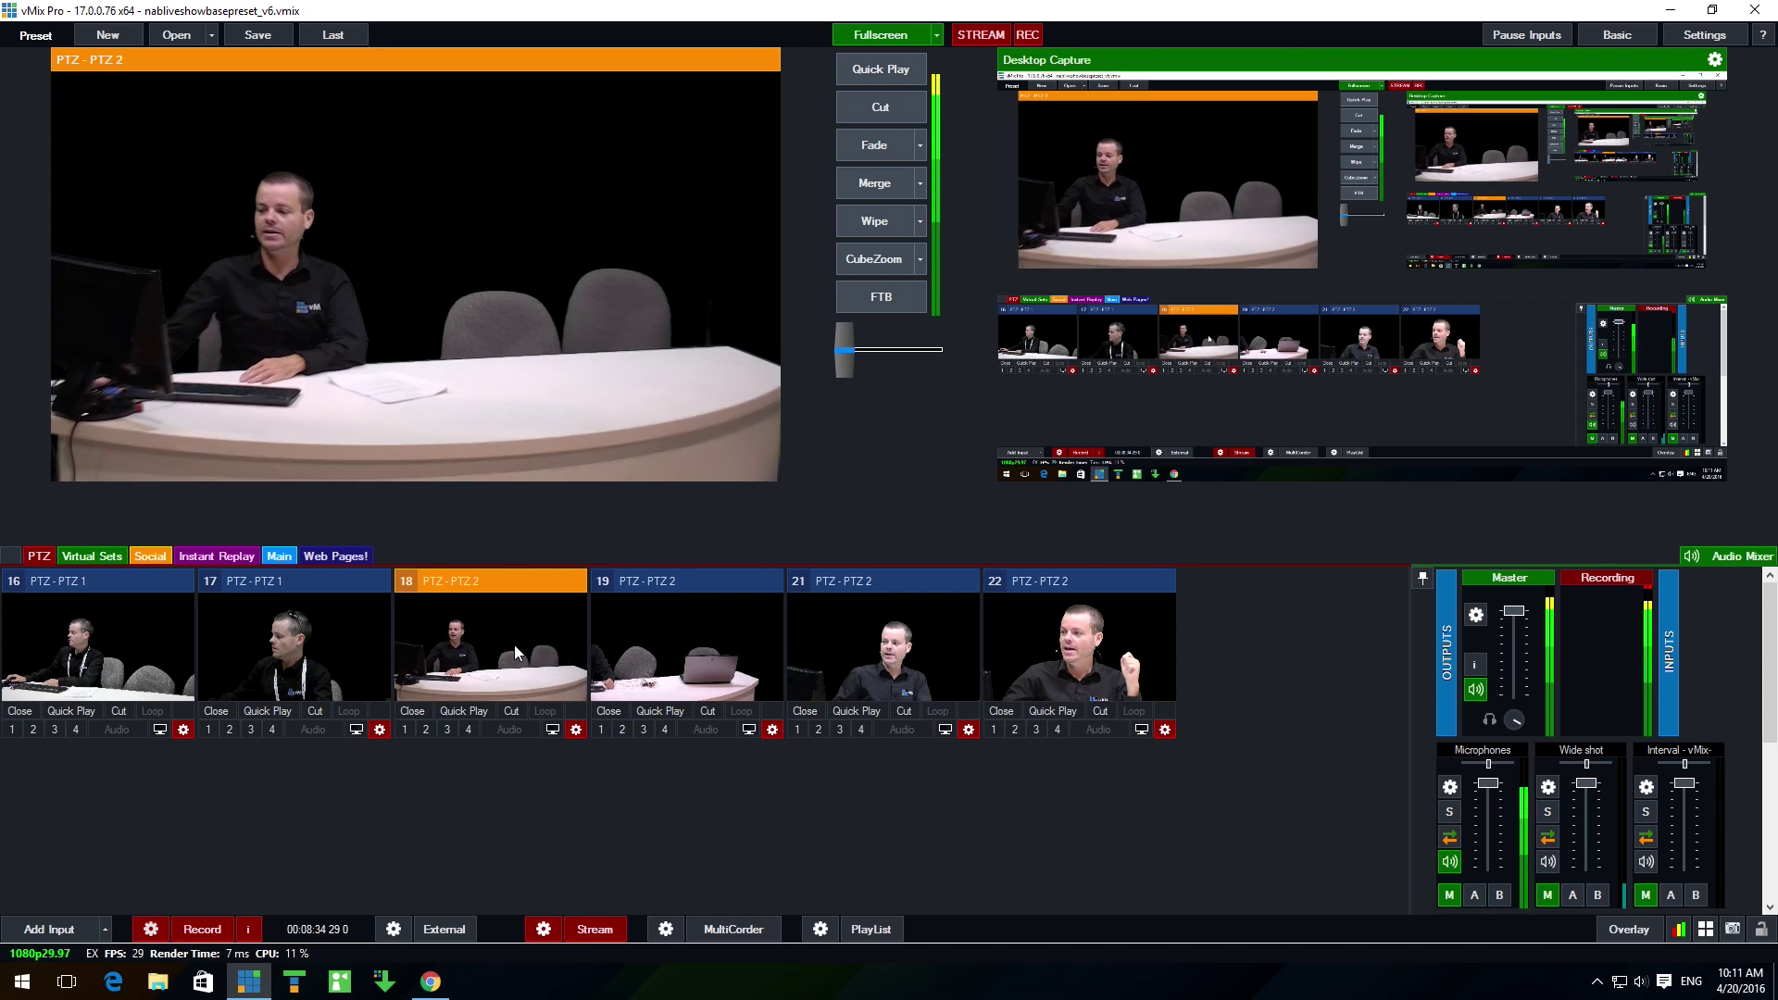
{"action": "left_click", "coordinate": [876, 674]}
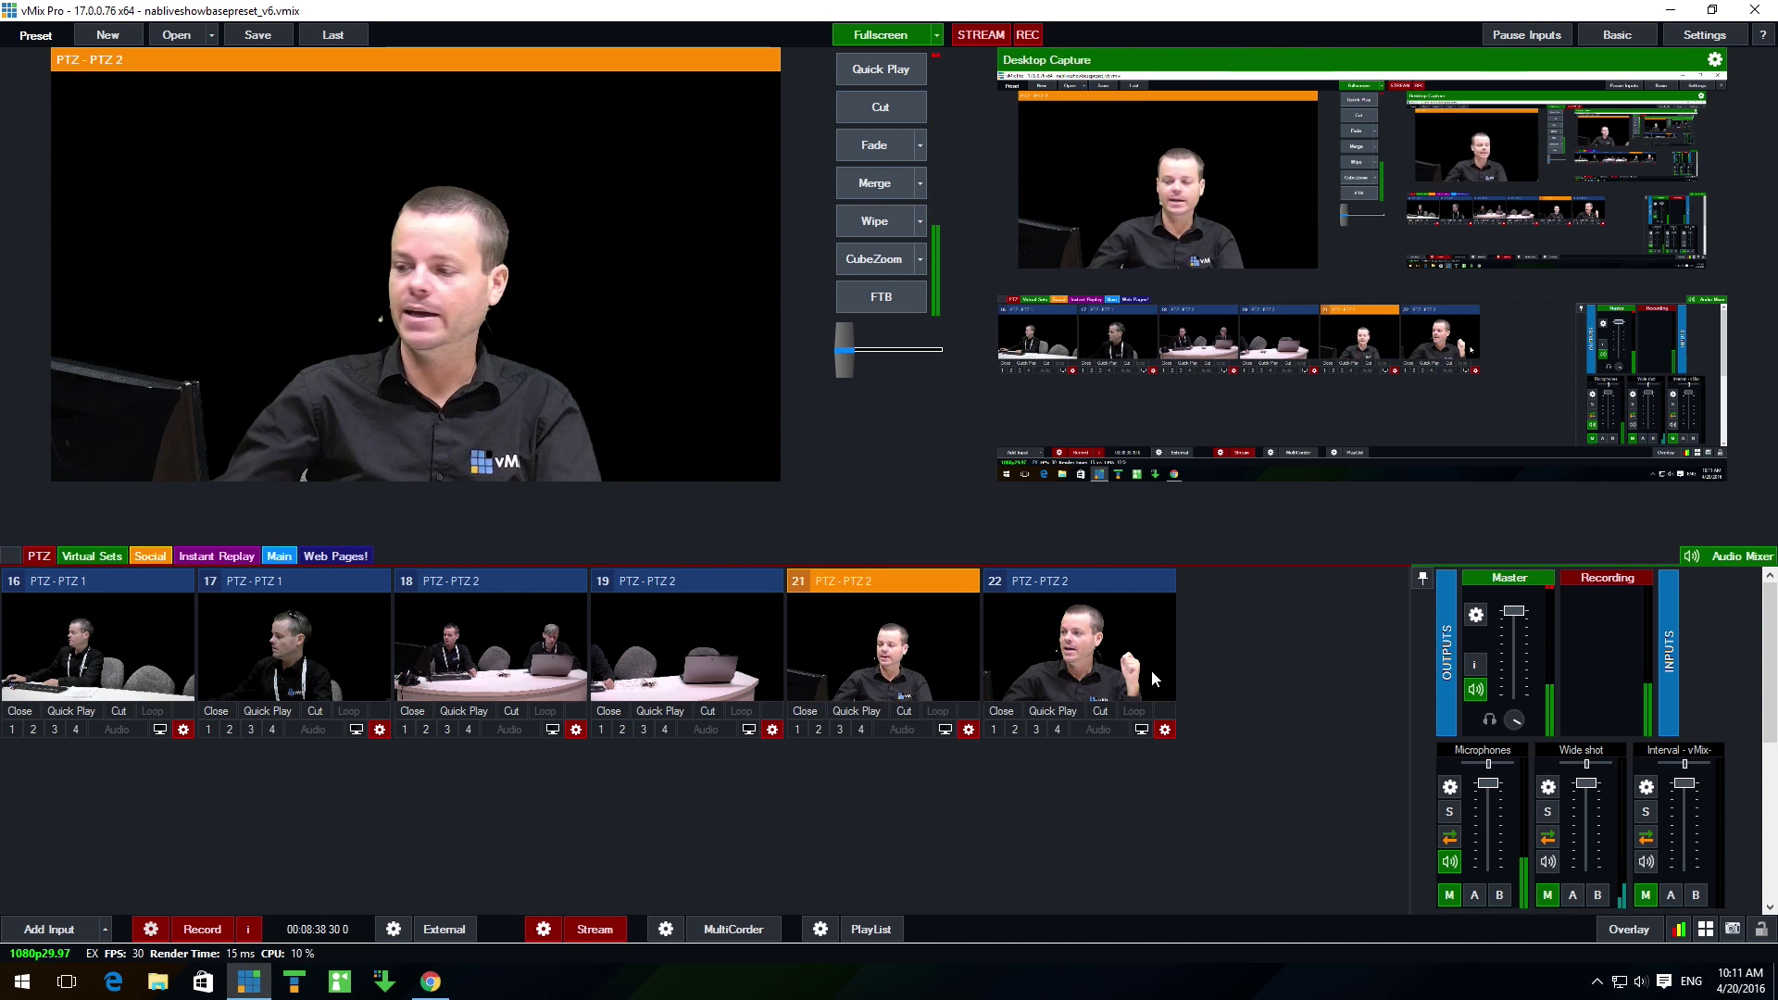
{"action": "left_click", "coordinate": [1085, 659]}
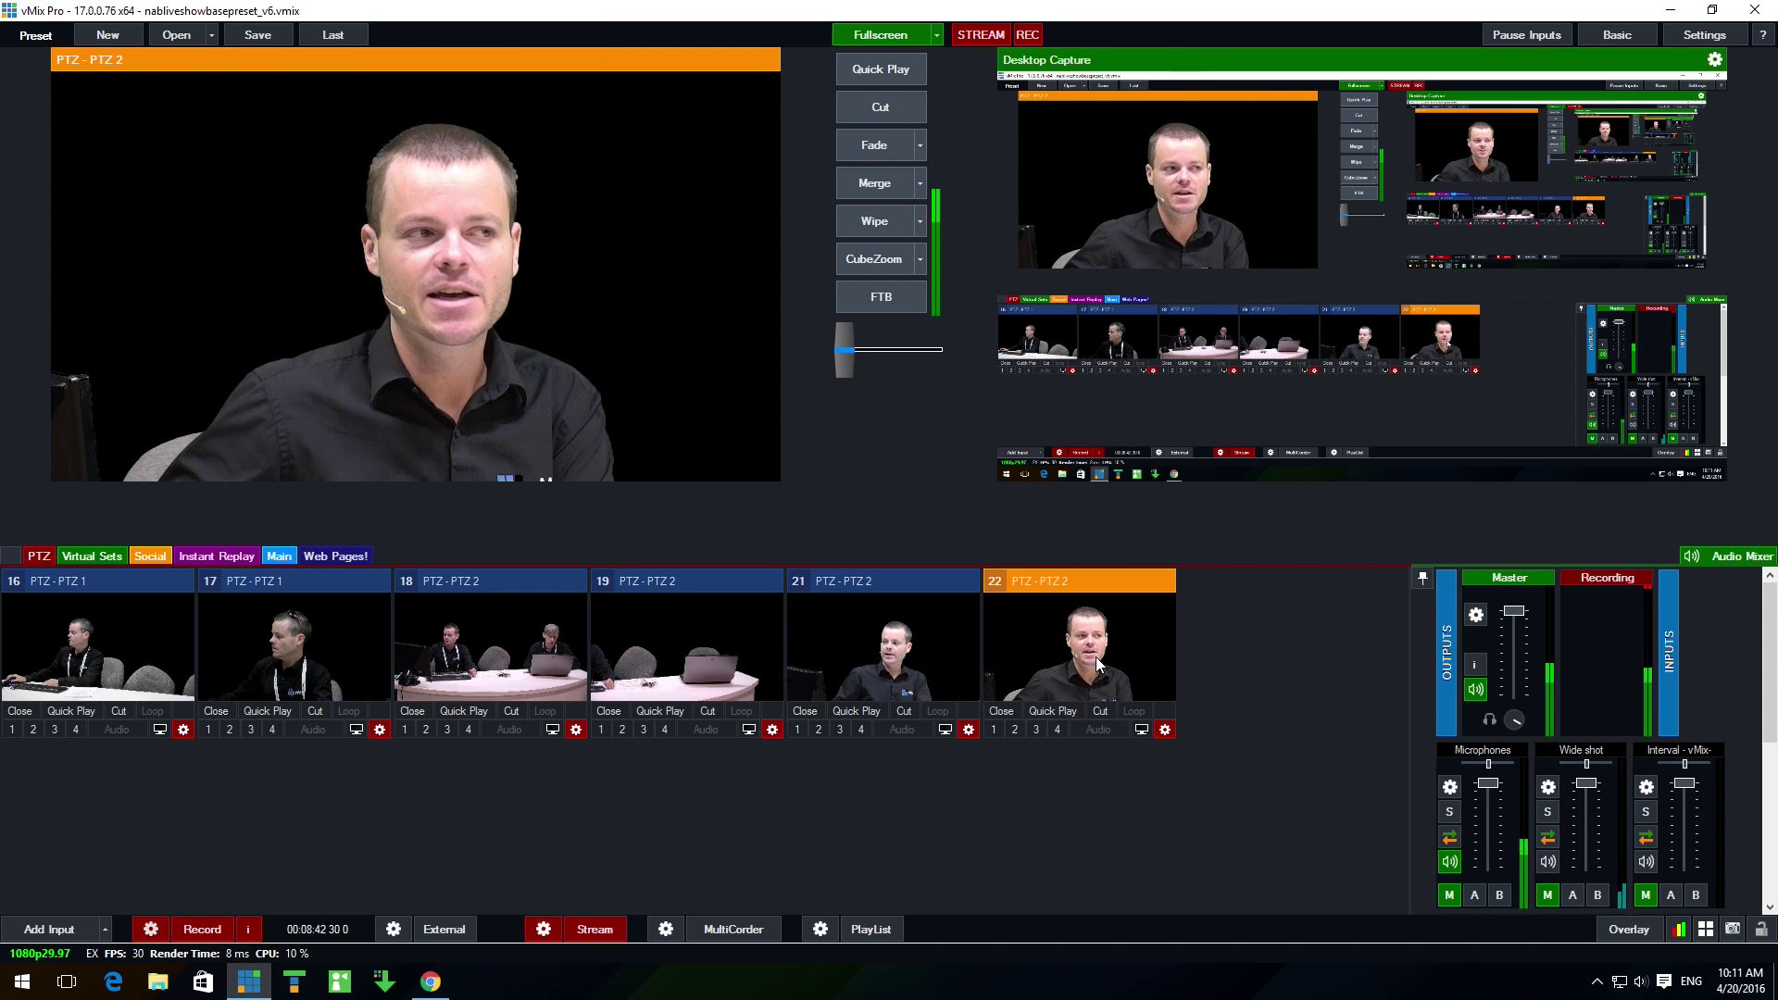
{"action": "left_click", "coordinate": [9, 555]}
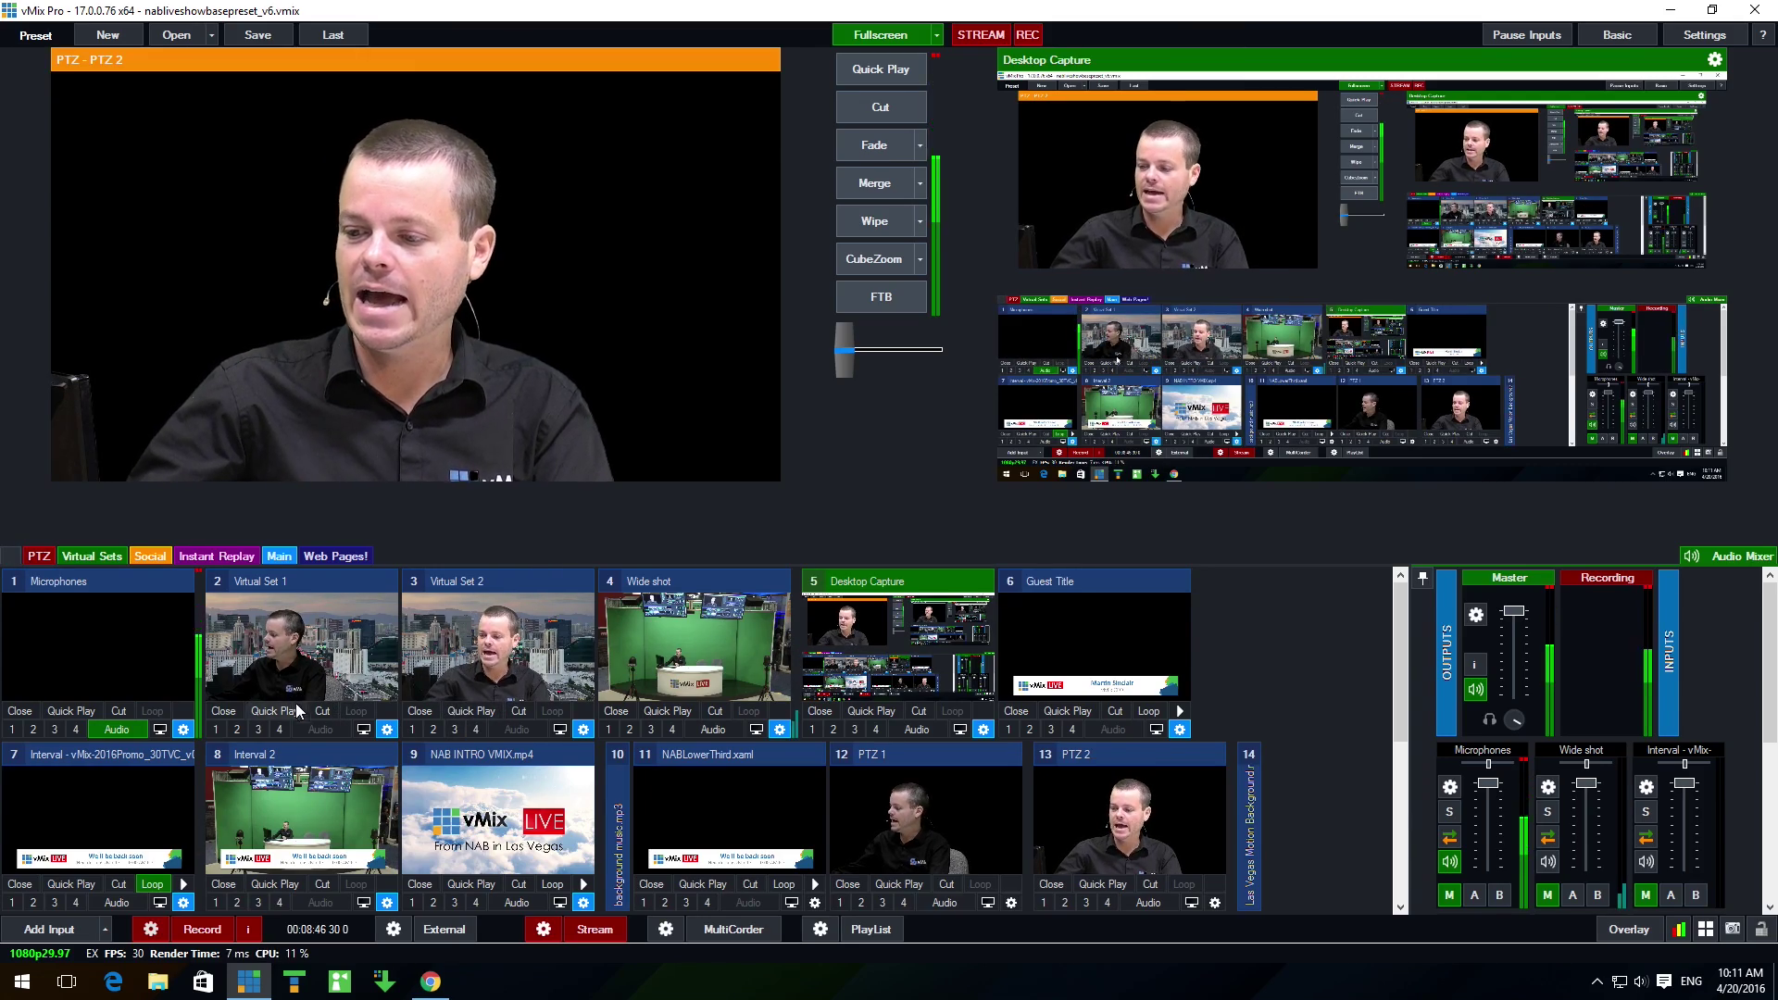
Send Virtual Set 1 to the output and filter the inputs to the Web Pages! category
{"action": "left_click", "coordinate": [296, 710]}
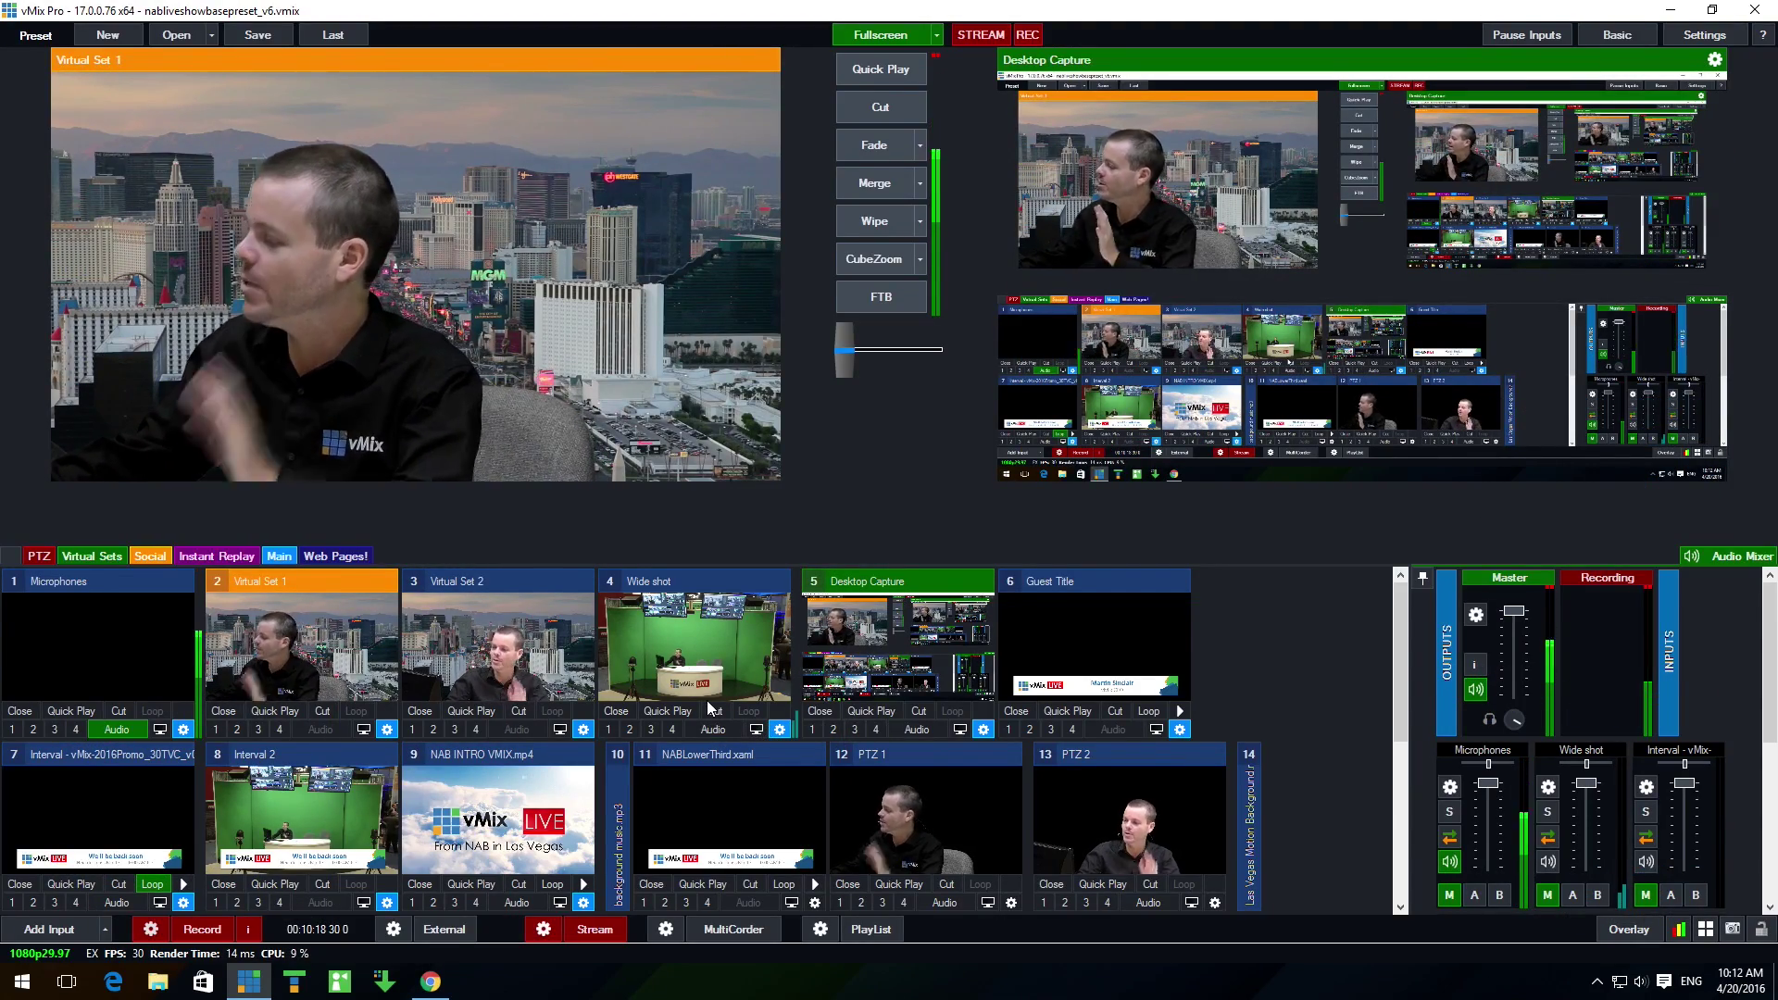
{"action": "left_click", "coordinate": [327, 556]}
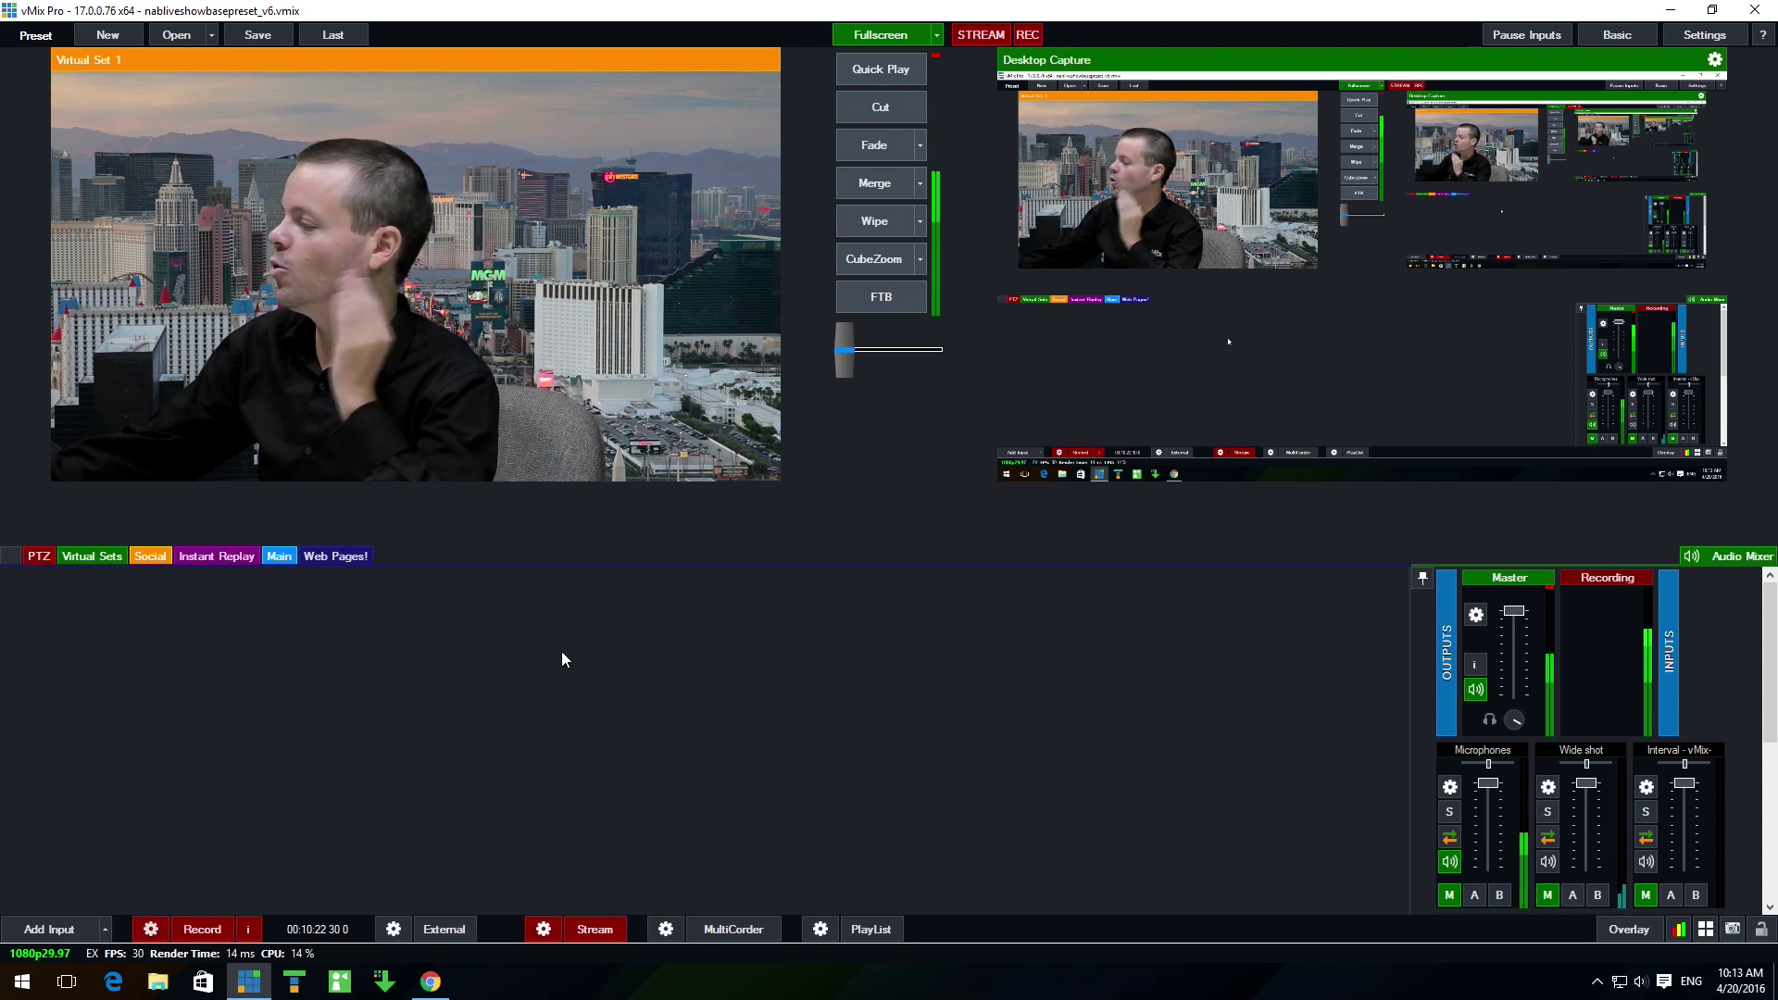
Rename the Web Pages! input category to Web Pages by deleting the exclamation mark
{"action": "right_click", "coordinate": [337, 554]}
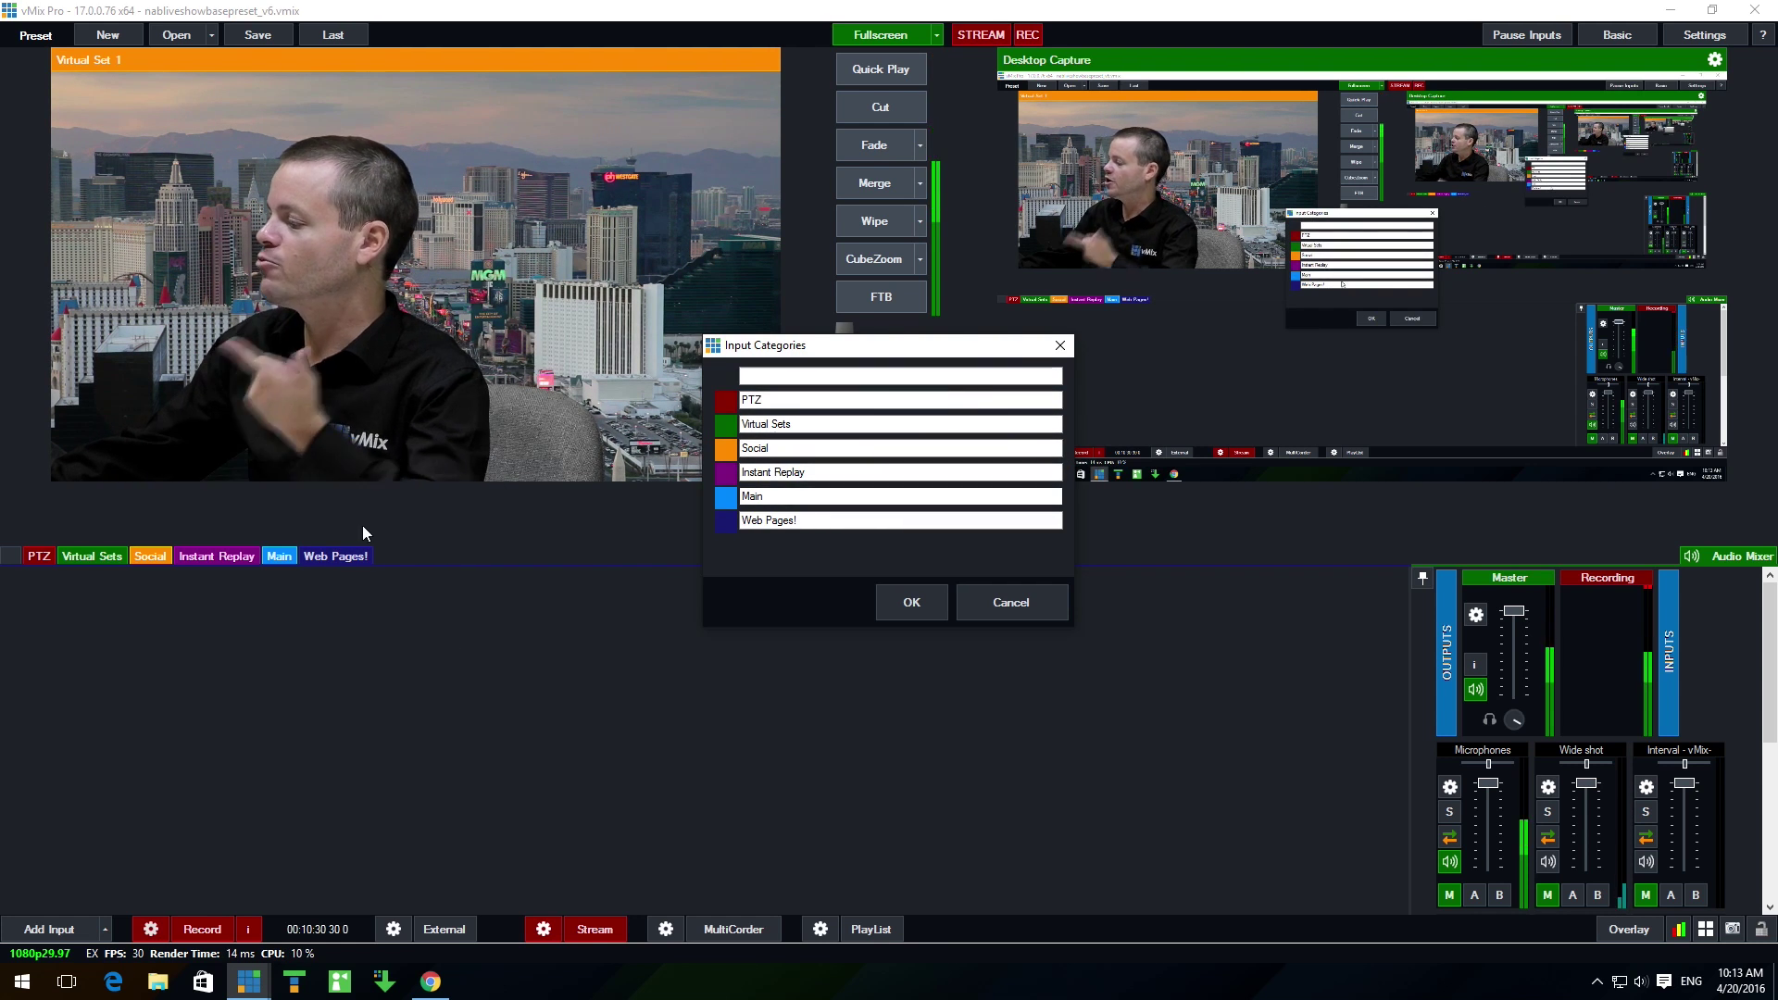
{"action": "left_click_drag", "start_coordinate": [745, 519], "coordinate": [961, 519]}
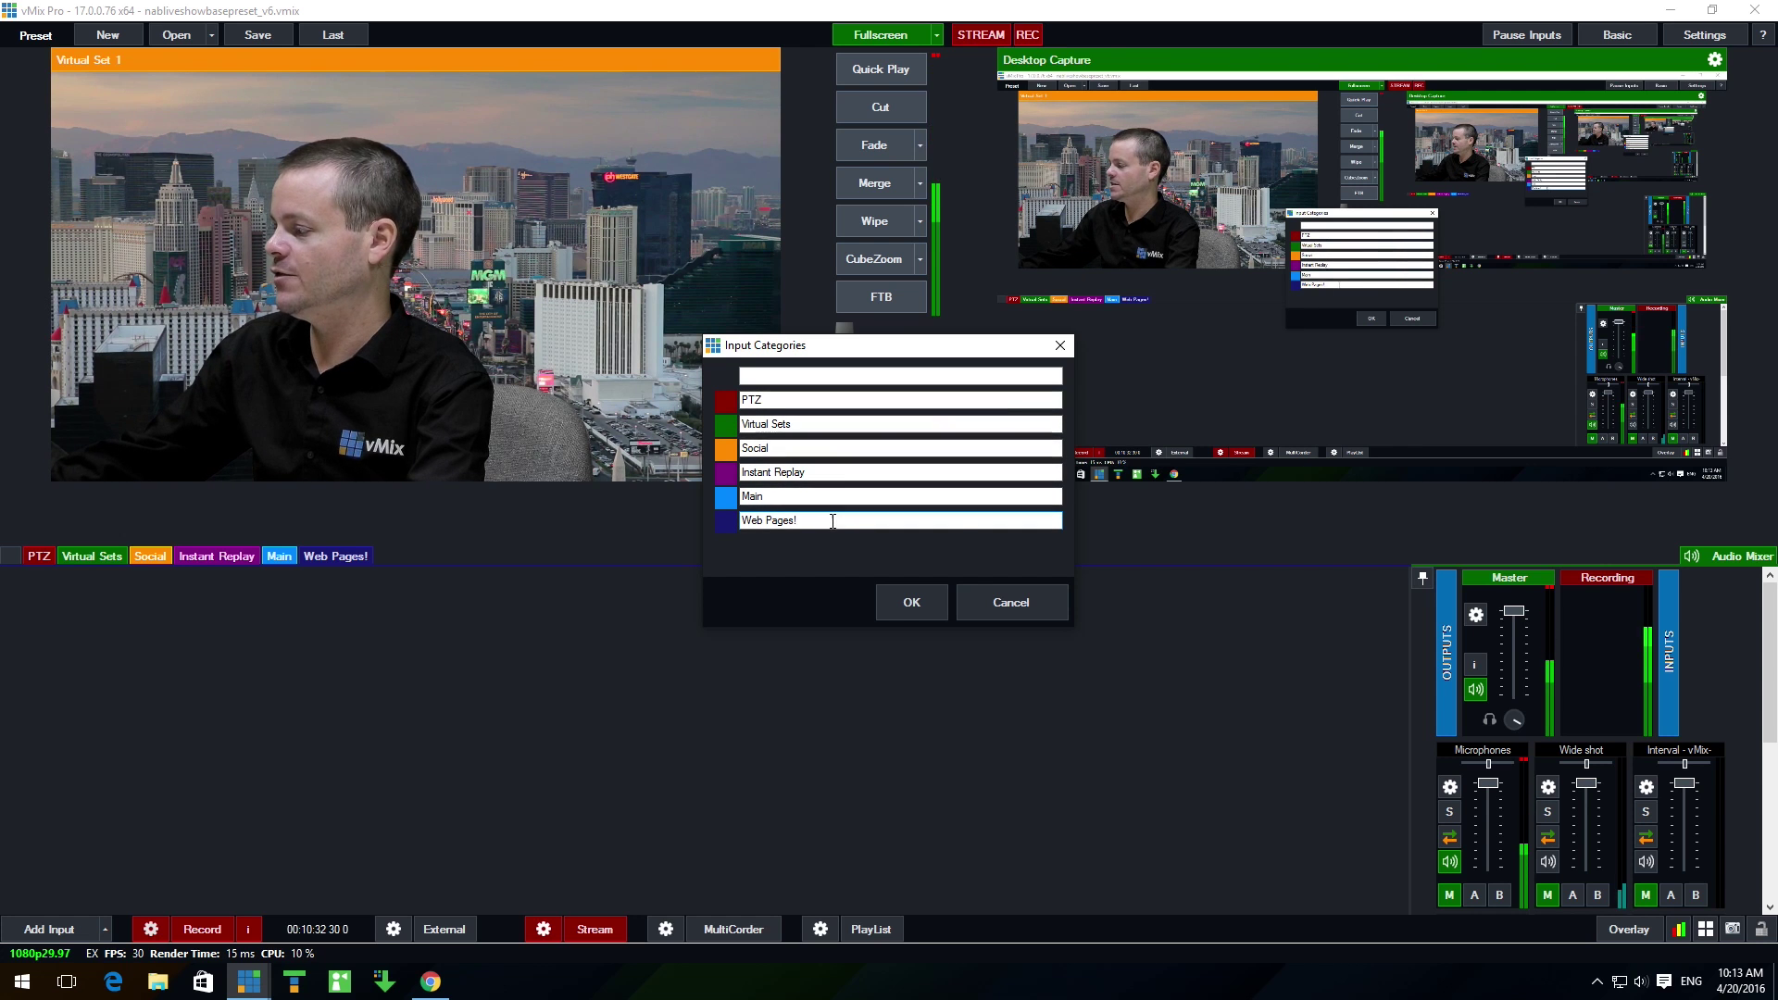
{"action": "left_click", "coordinate": [961, 519]}
{"action": "key", "text": "BackSpace"}
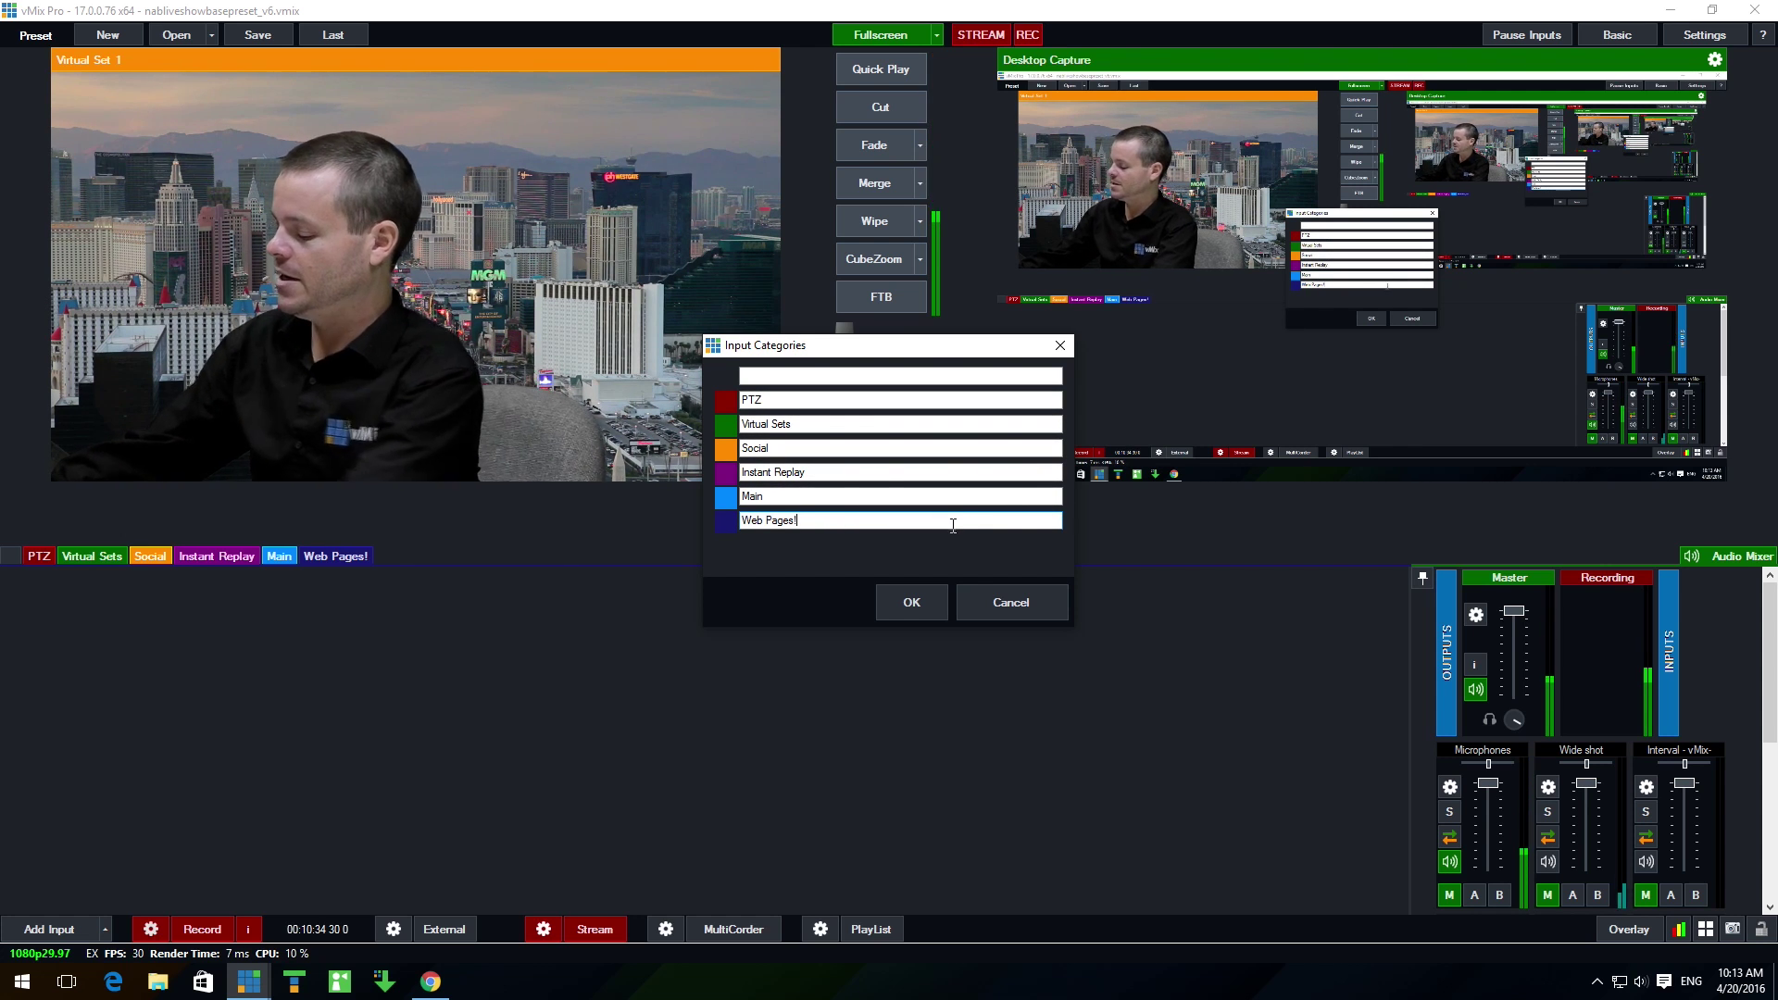
{"action": "left_click", "coordinate": [911, 602]}
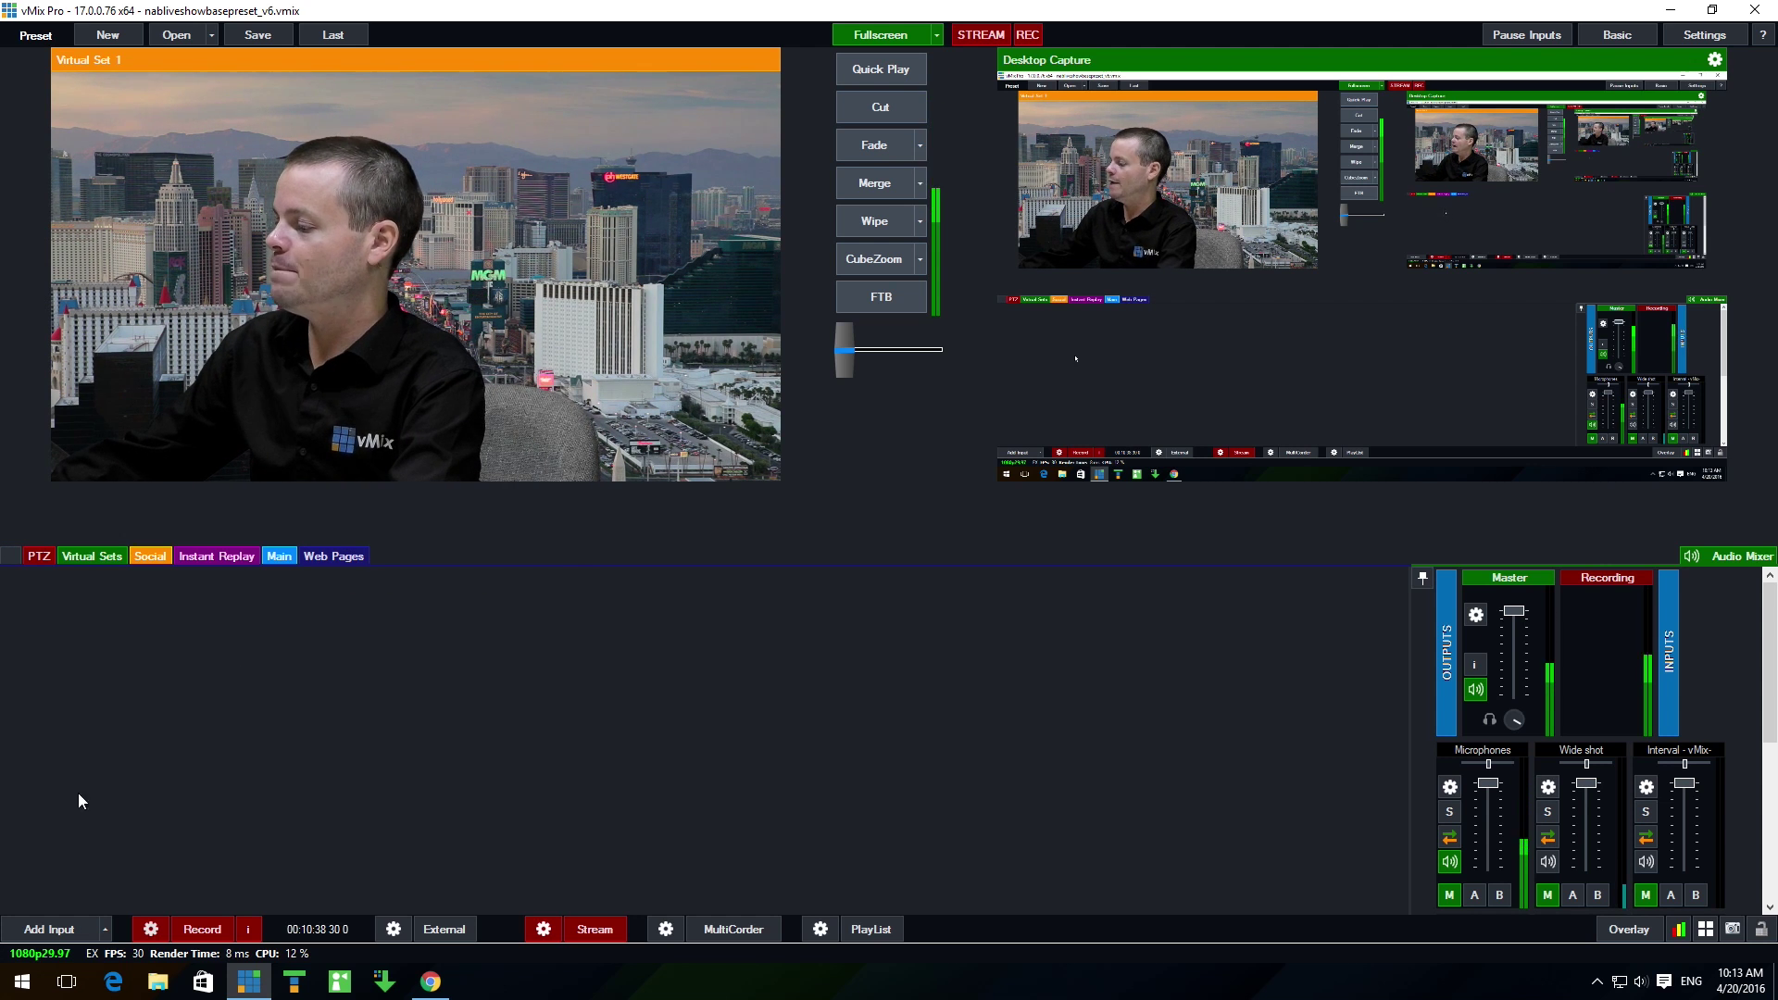
{"action": "left_click", "coordinate": [58, 931]}
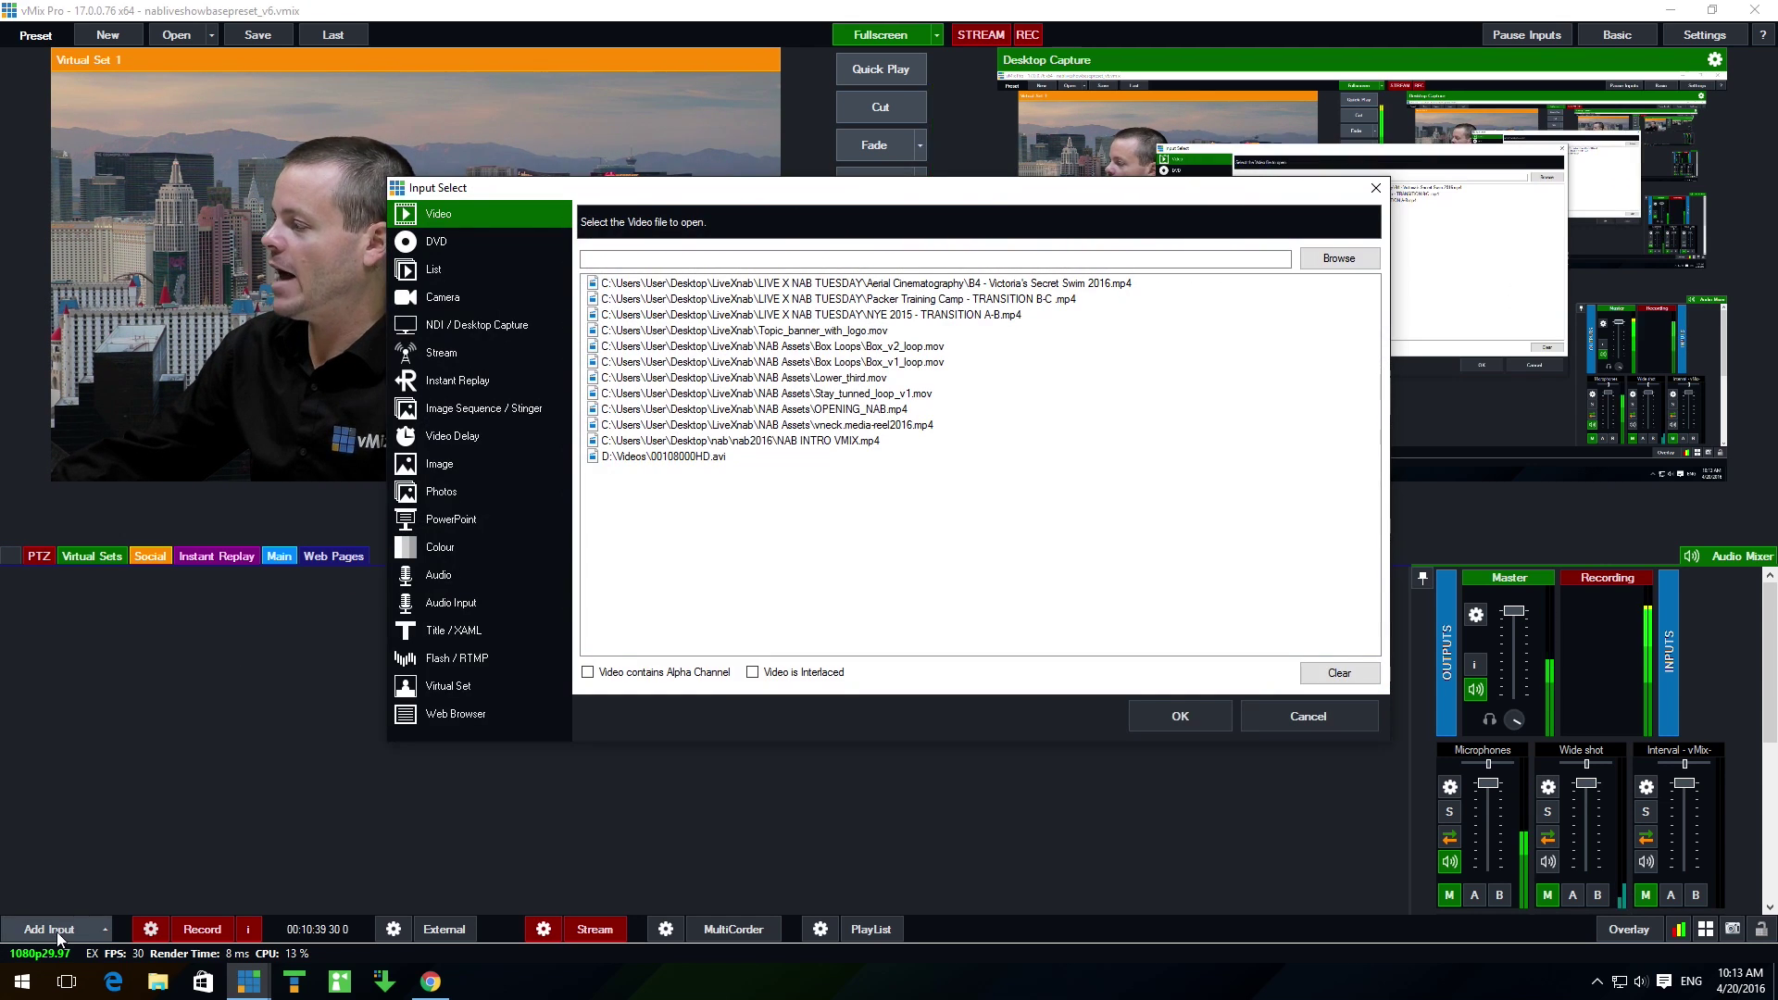
{"action": "left_click", "coordinate": [457, 714]}
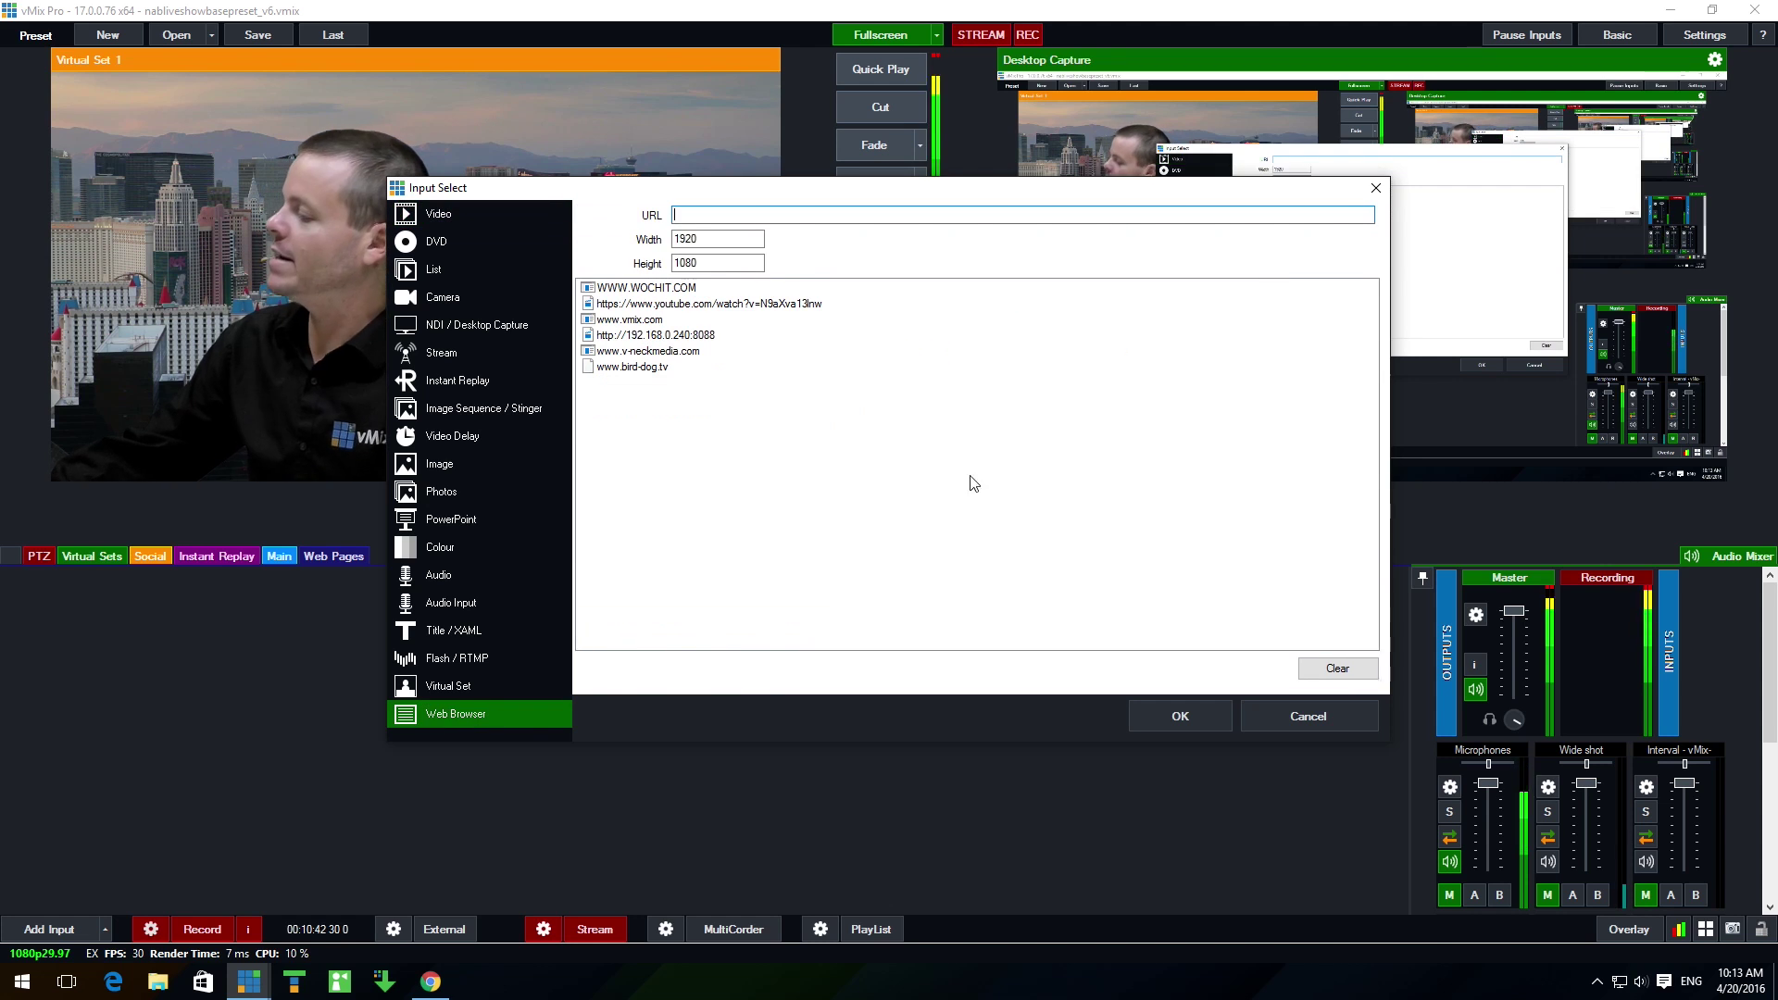
{"action": "left_click", "coordinate": [643, 322]}
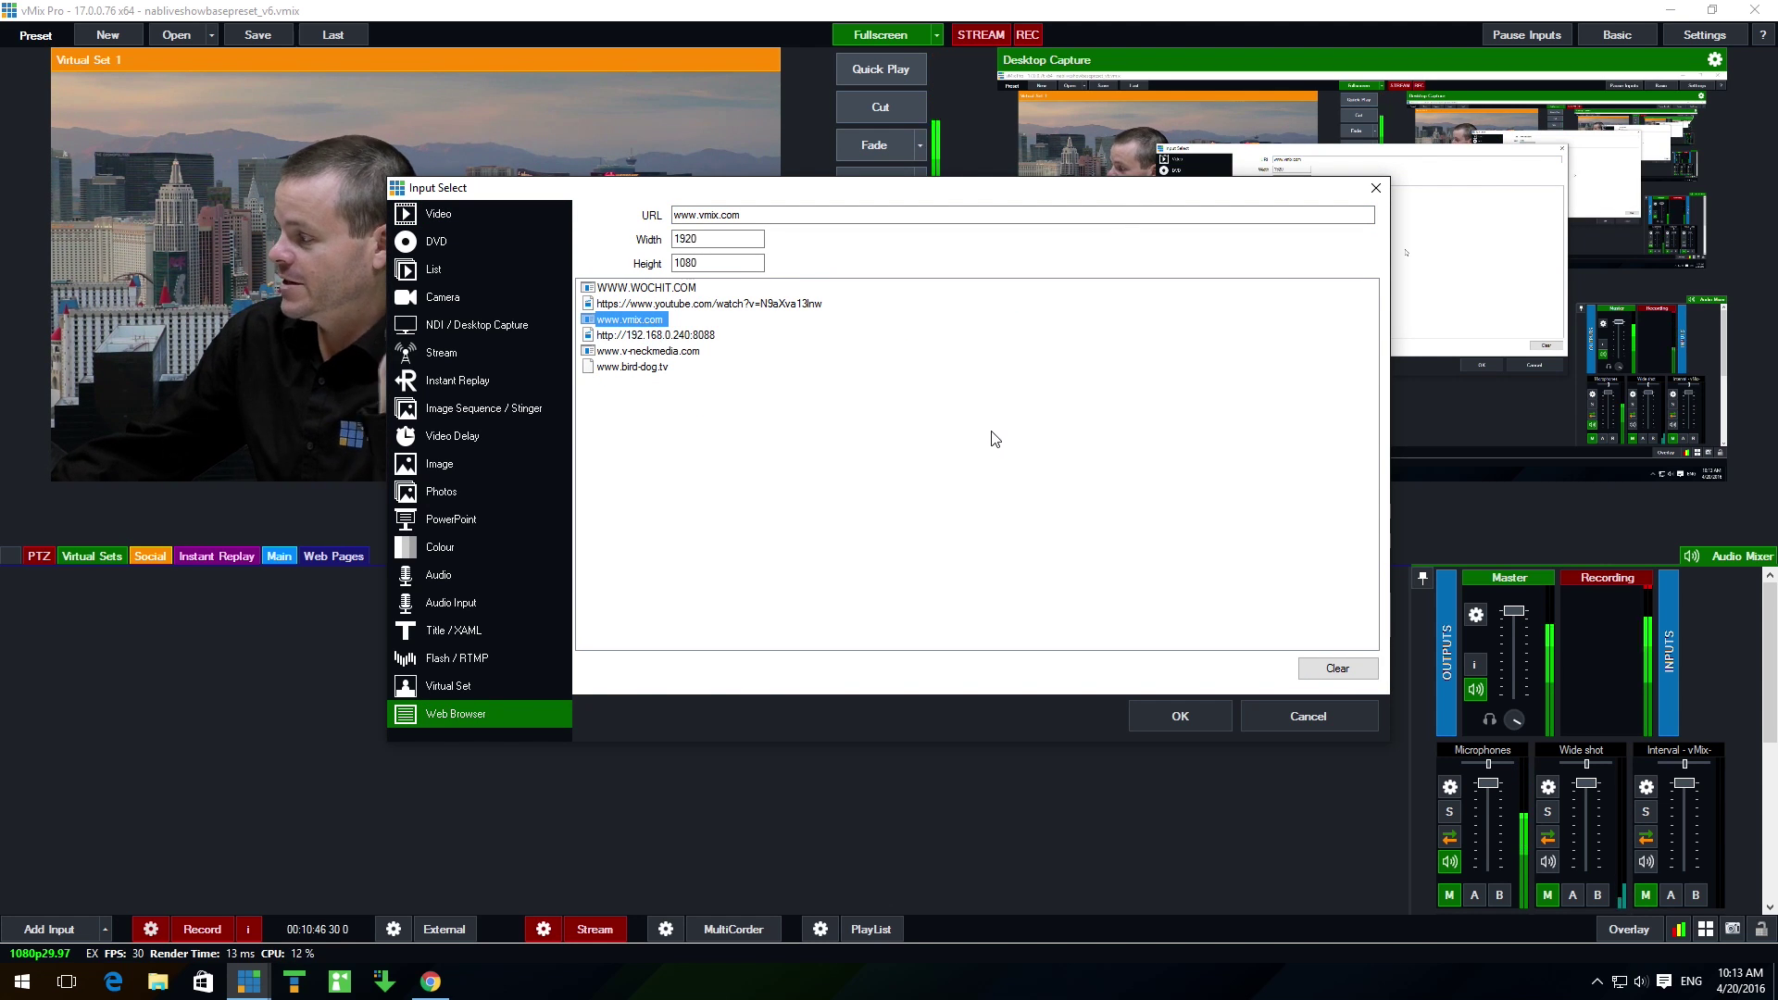
{"action": "left_click", "coordinate": [1168, 715]}
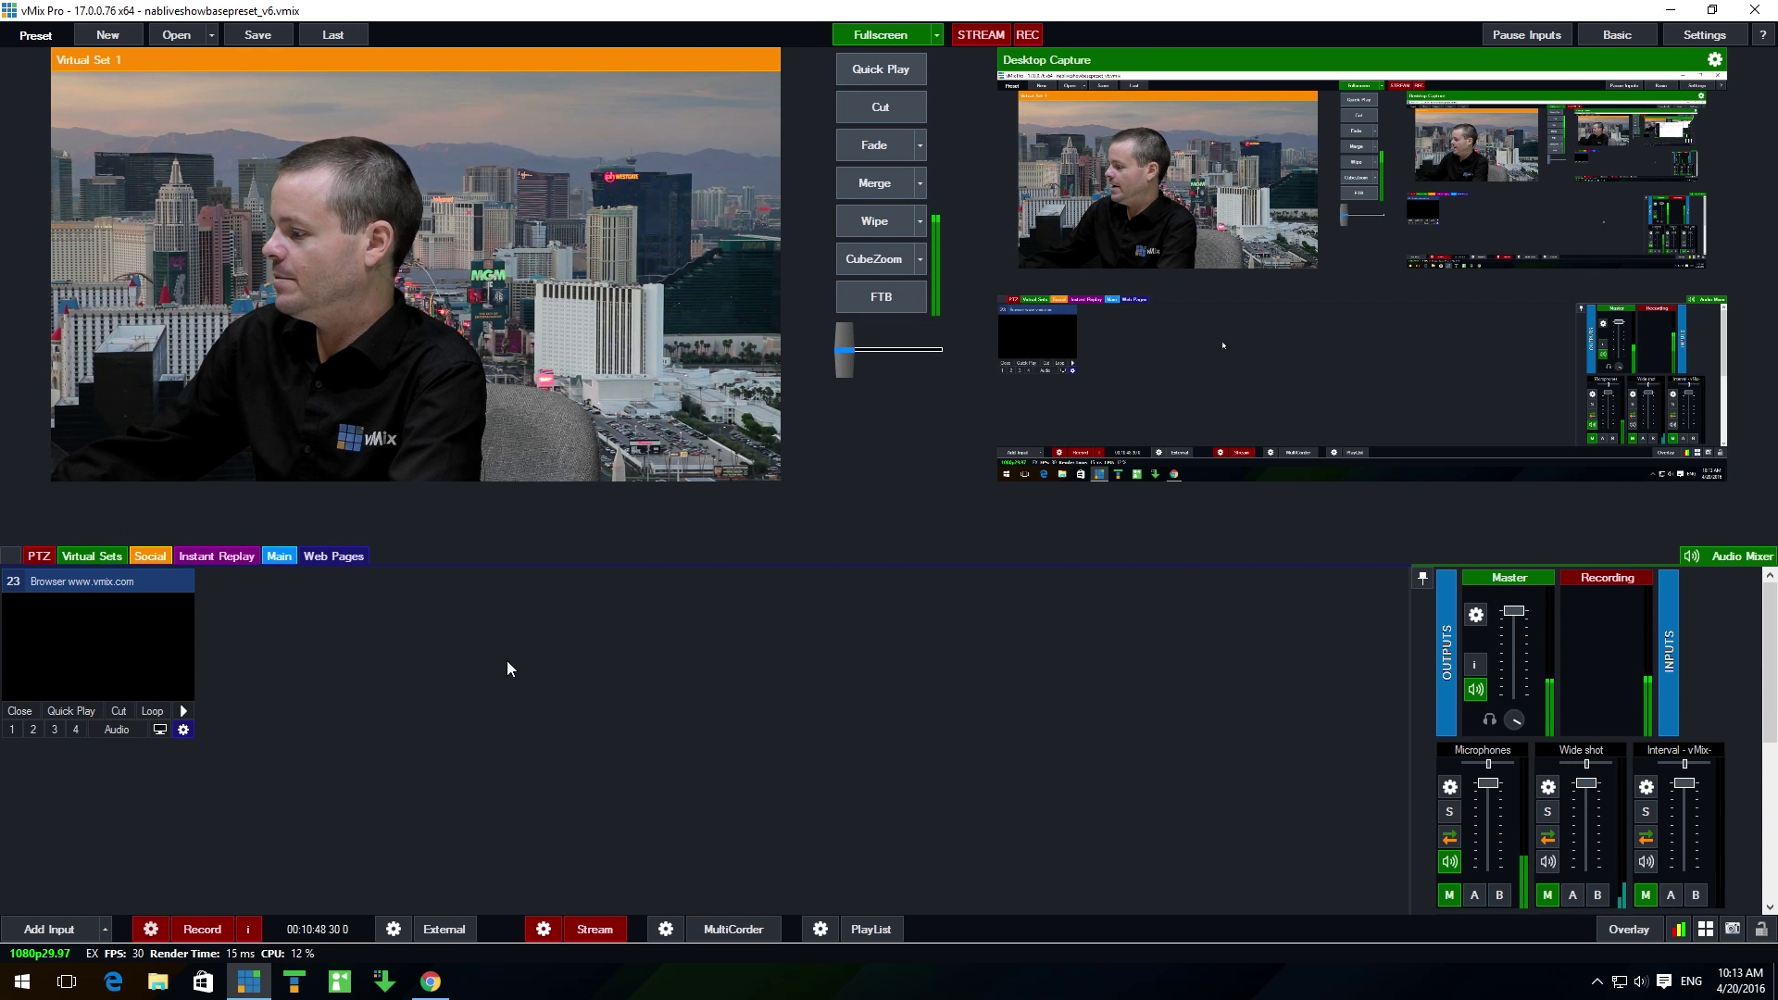
{"action": "left_click", "coordinate": [128, 694]}
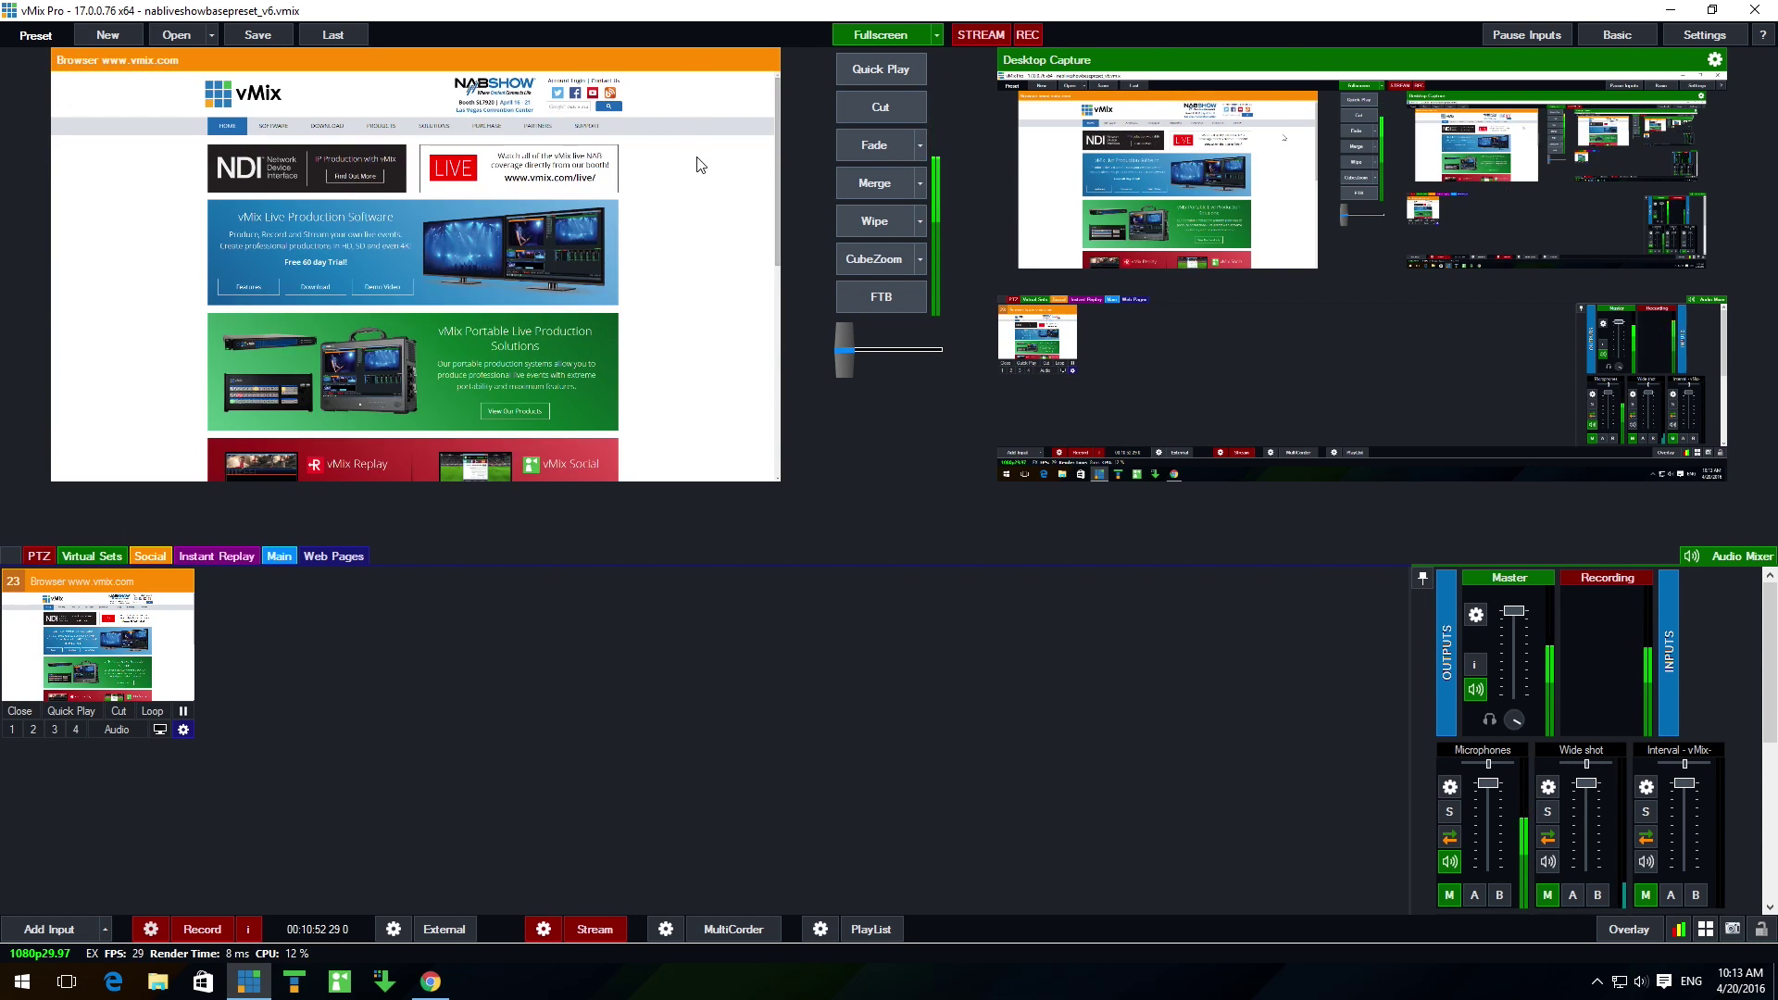
In the browser input, go from the Features page to the vMix YouTube channel and play its video full-screen
{"action": "mouse_move", "coordinate": [776, 110]}
{"action": "left_mouse_down"}
{"action": "mouse_move", "coordinate": [775, 313]}
{"action": "mouse_move", "coordinate": [754, 84]}
{"action": "left_mouse_up"}
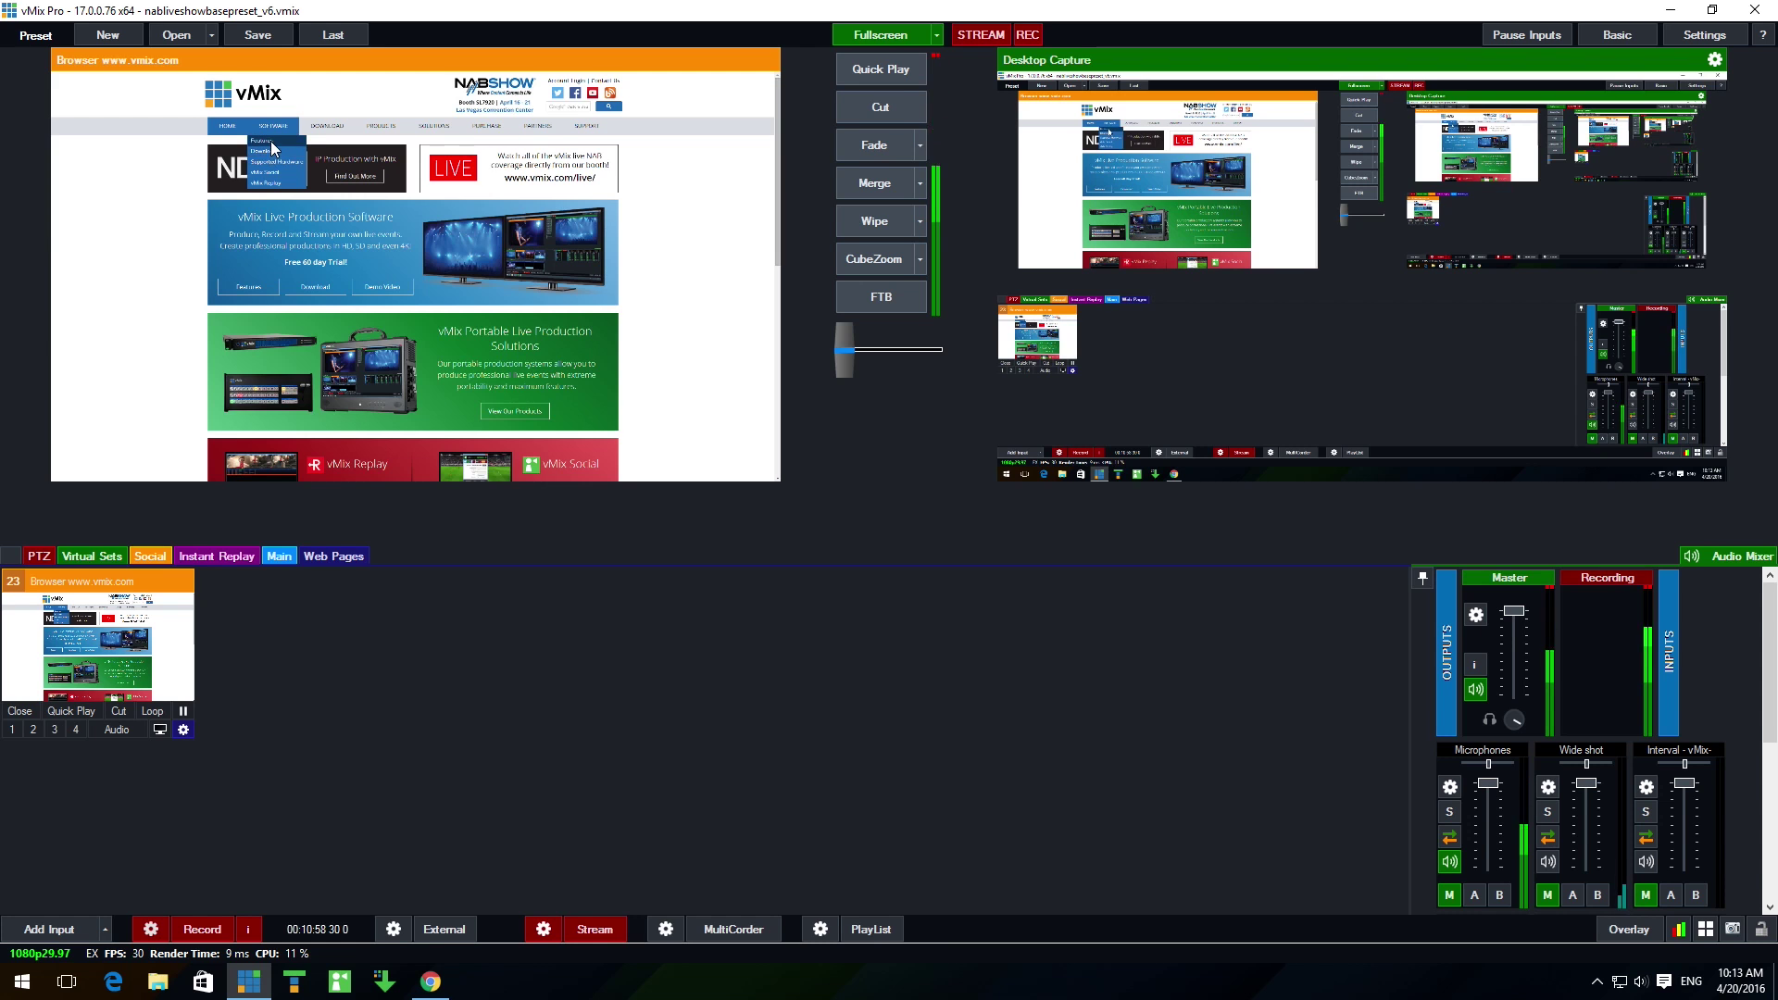
{"action": "left_click", "coordinate": [271, 140]}
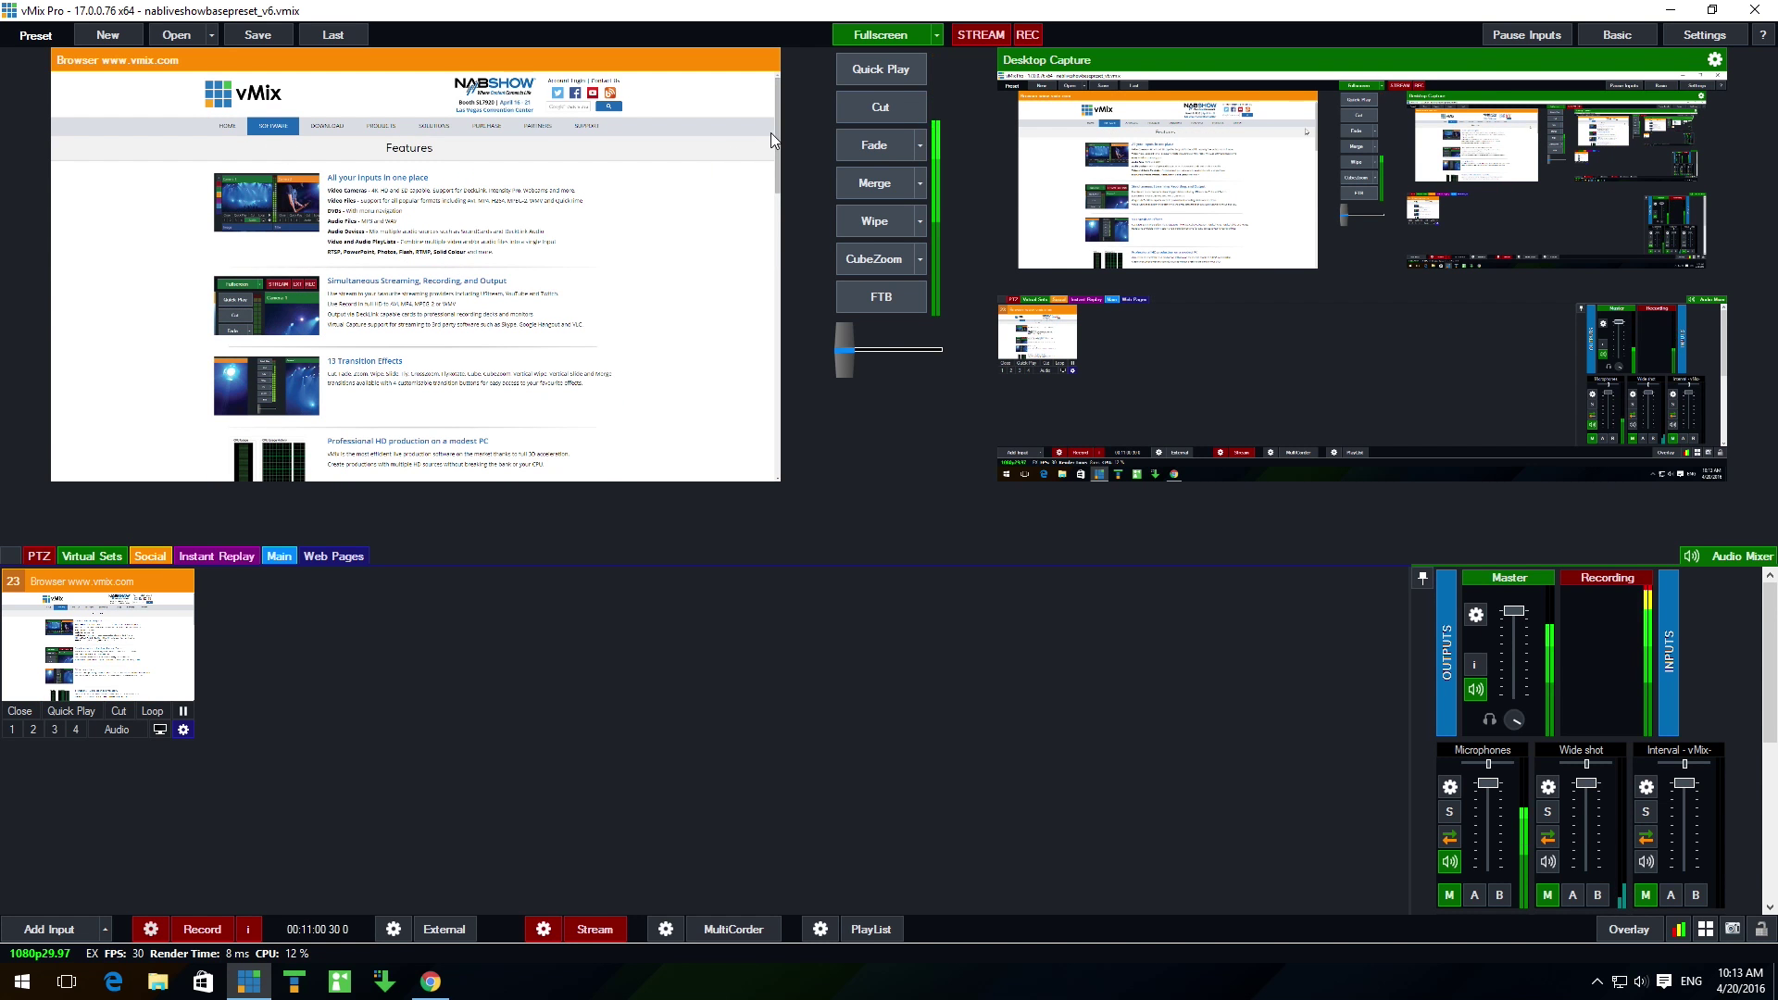
{"action": "mouse_move", "coordinate": [779, 139]}
{"action": "left_mouse_down"}
{"action": "mouse_move", "coordinate": [790, 365]}
{"action": "mouse_move", "coordinate": [777, 129]}
{"action": "left_mouse_up"}
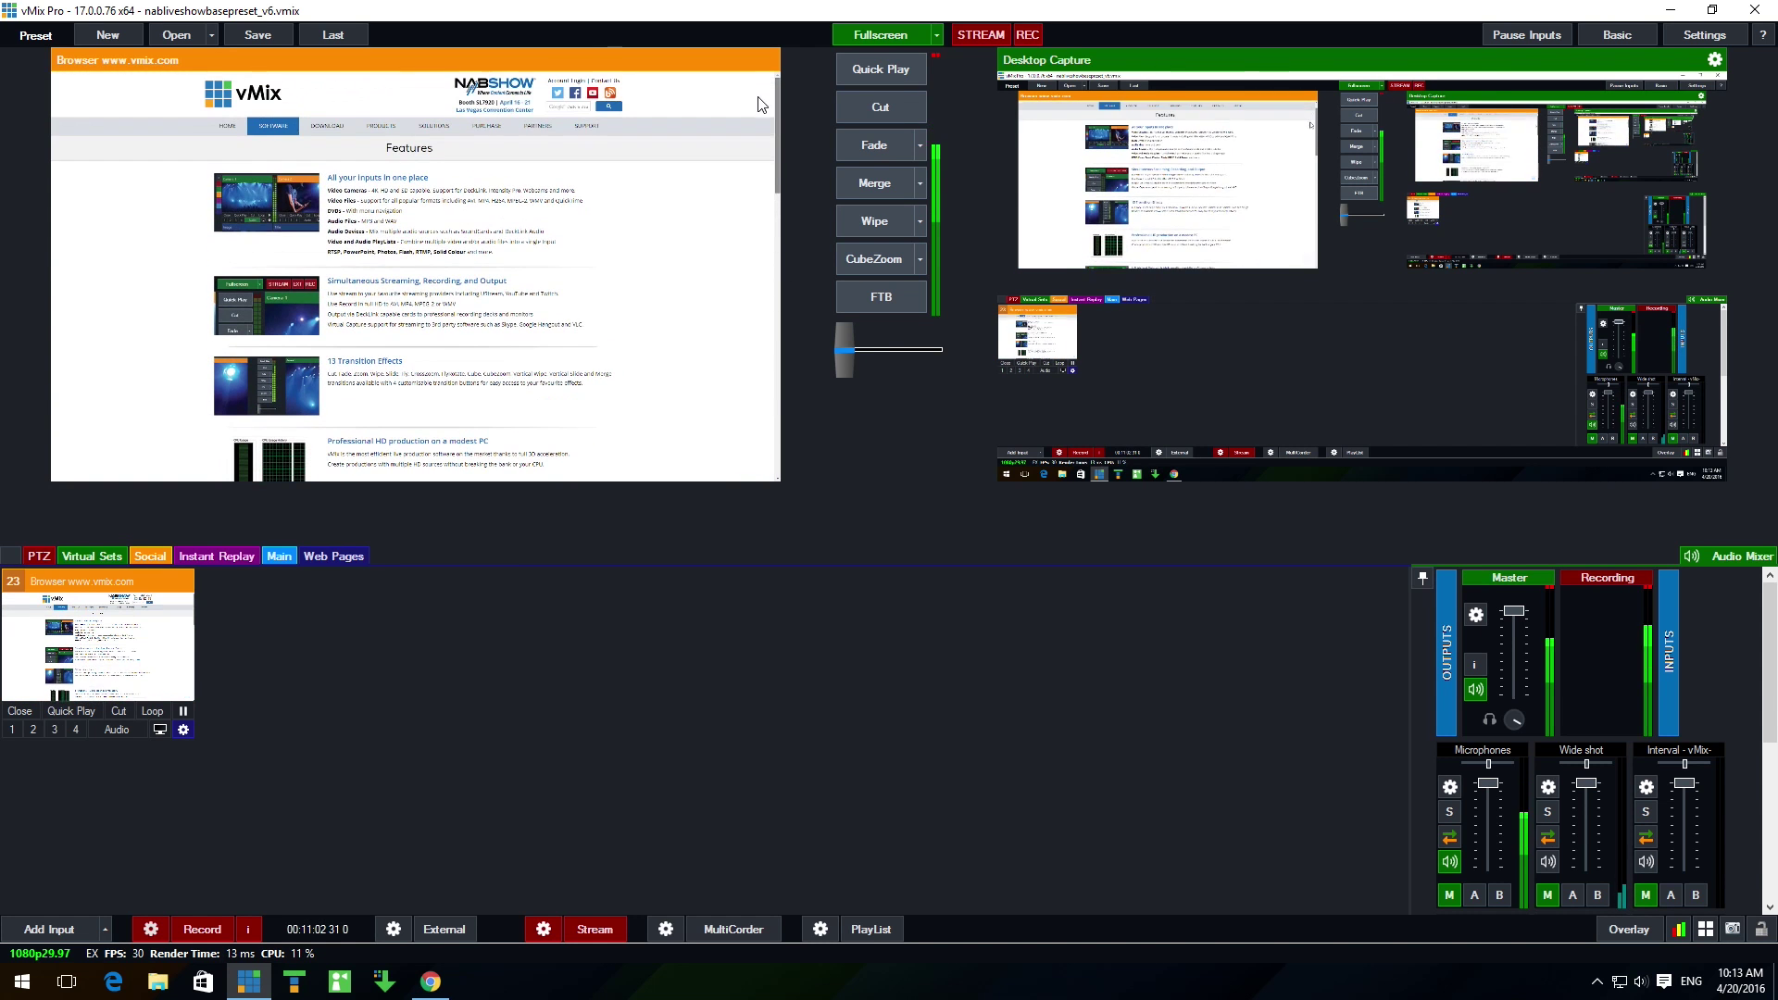
{"action": "left_click", "coordinate": [593, 94]}
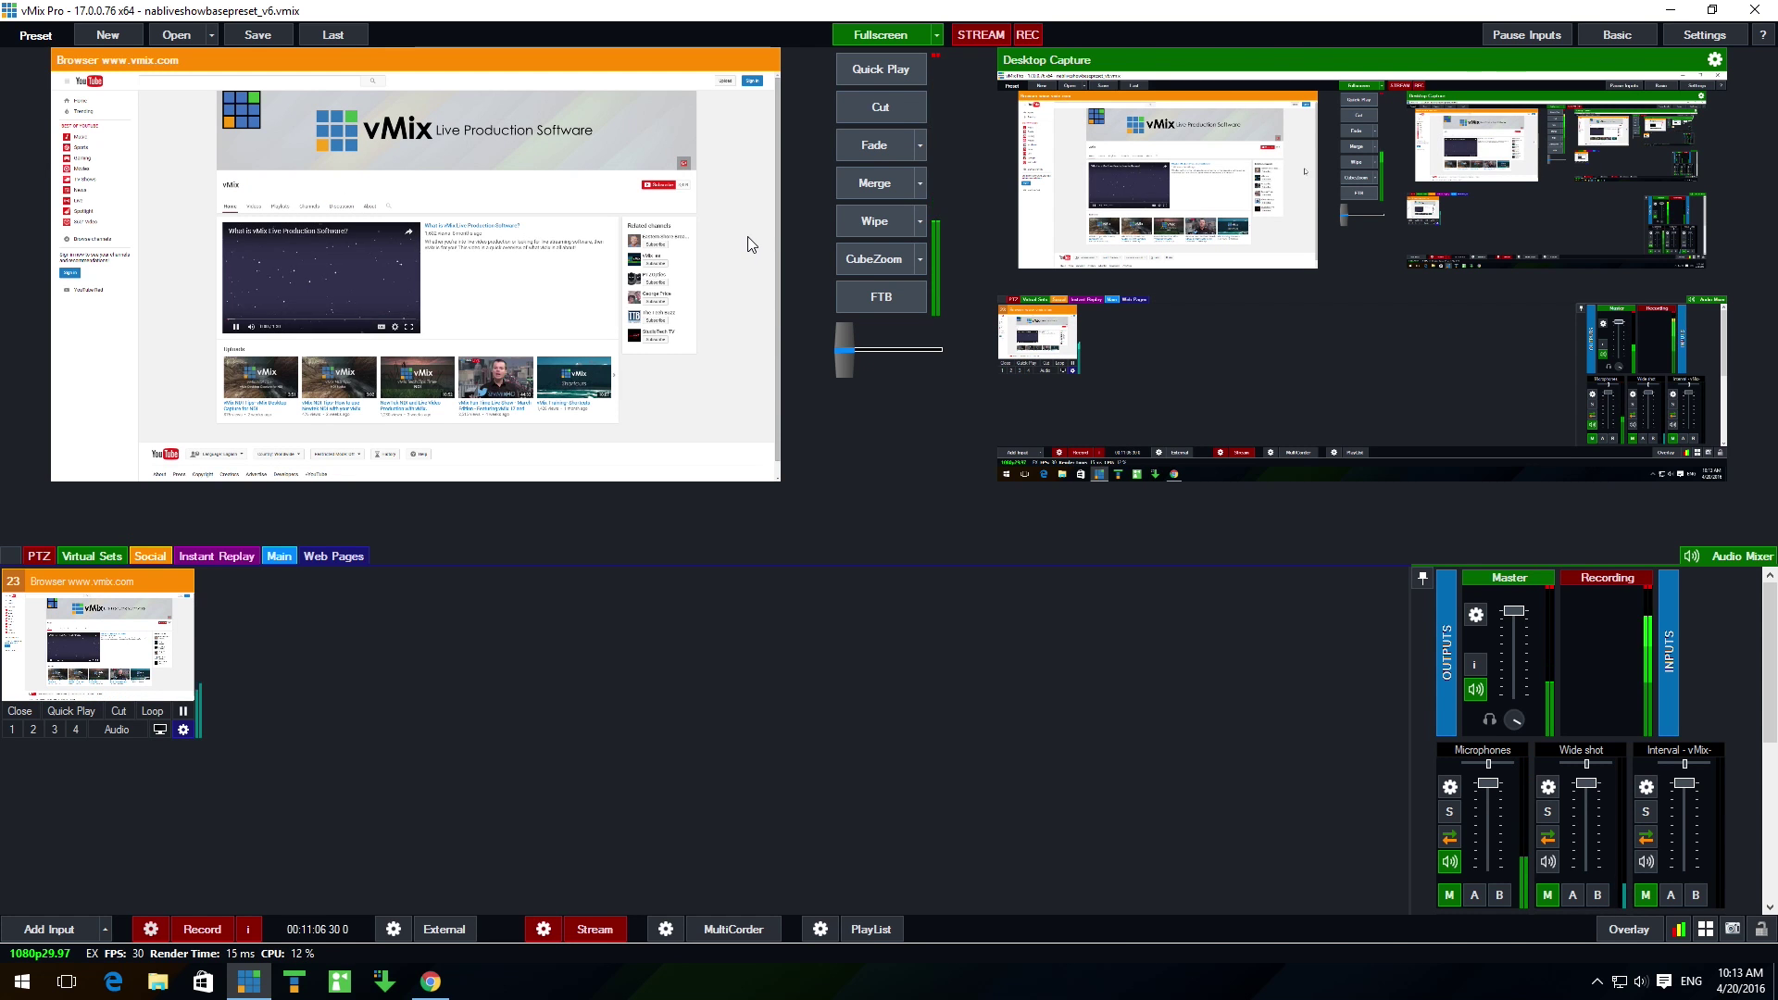
{"action": "left_click", "coordinate": [408, 327]}
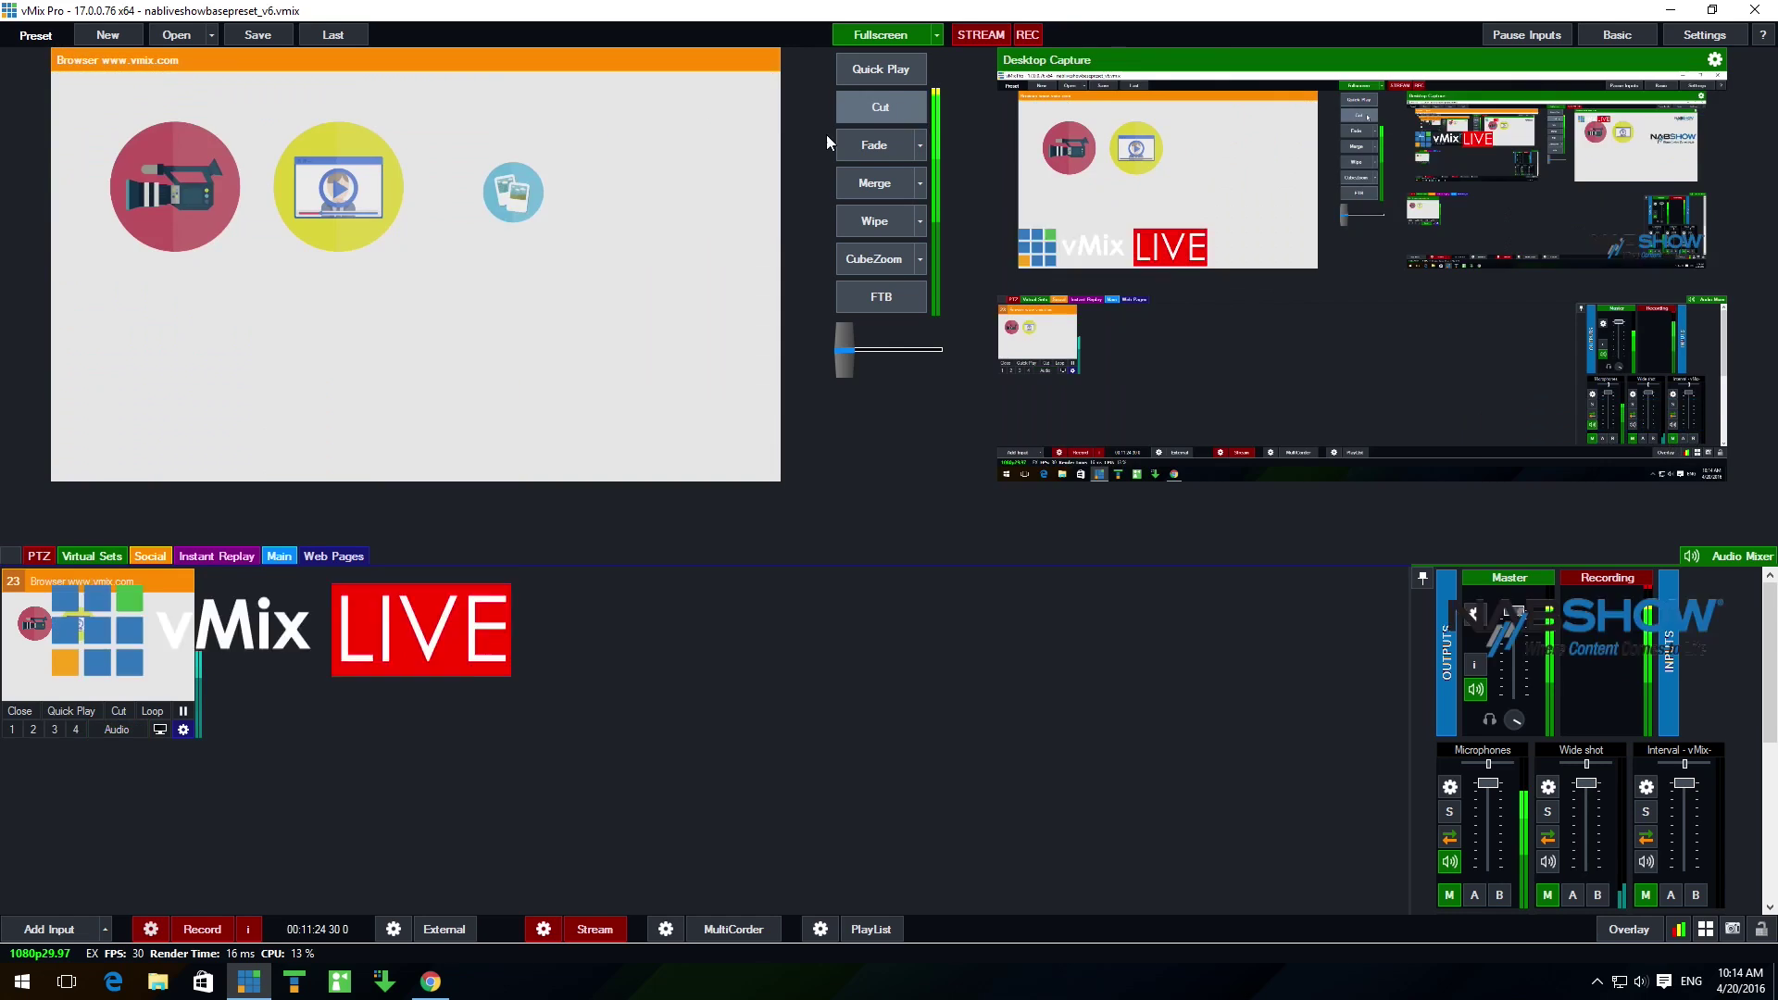
Exit the video's full-screen view and send the browser input back to the previous page
{"action": "left_click", "coordinate": [761, 470]}
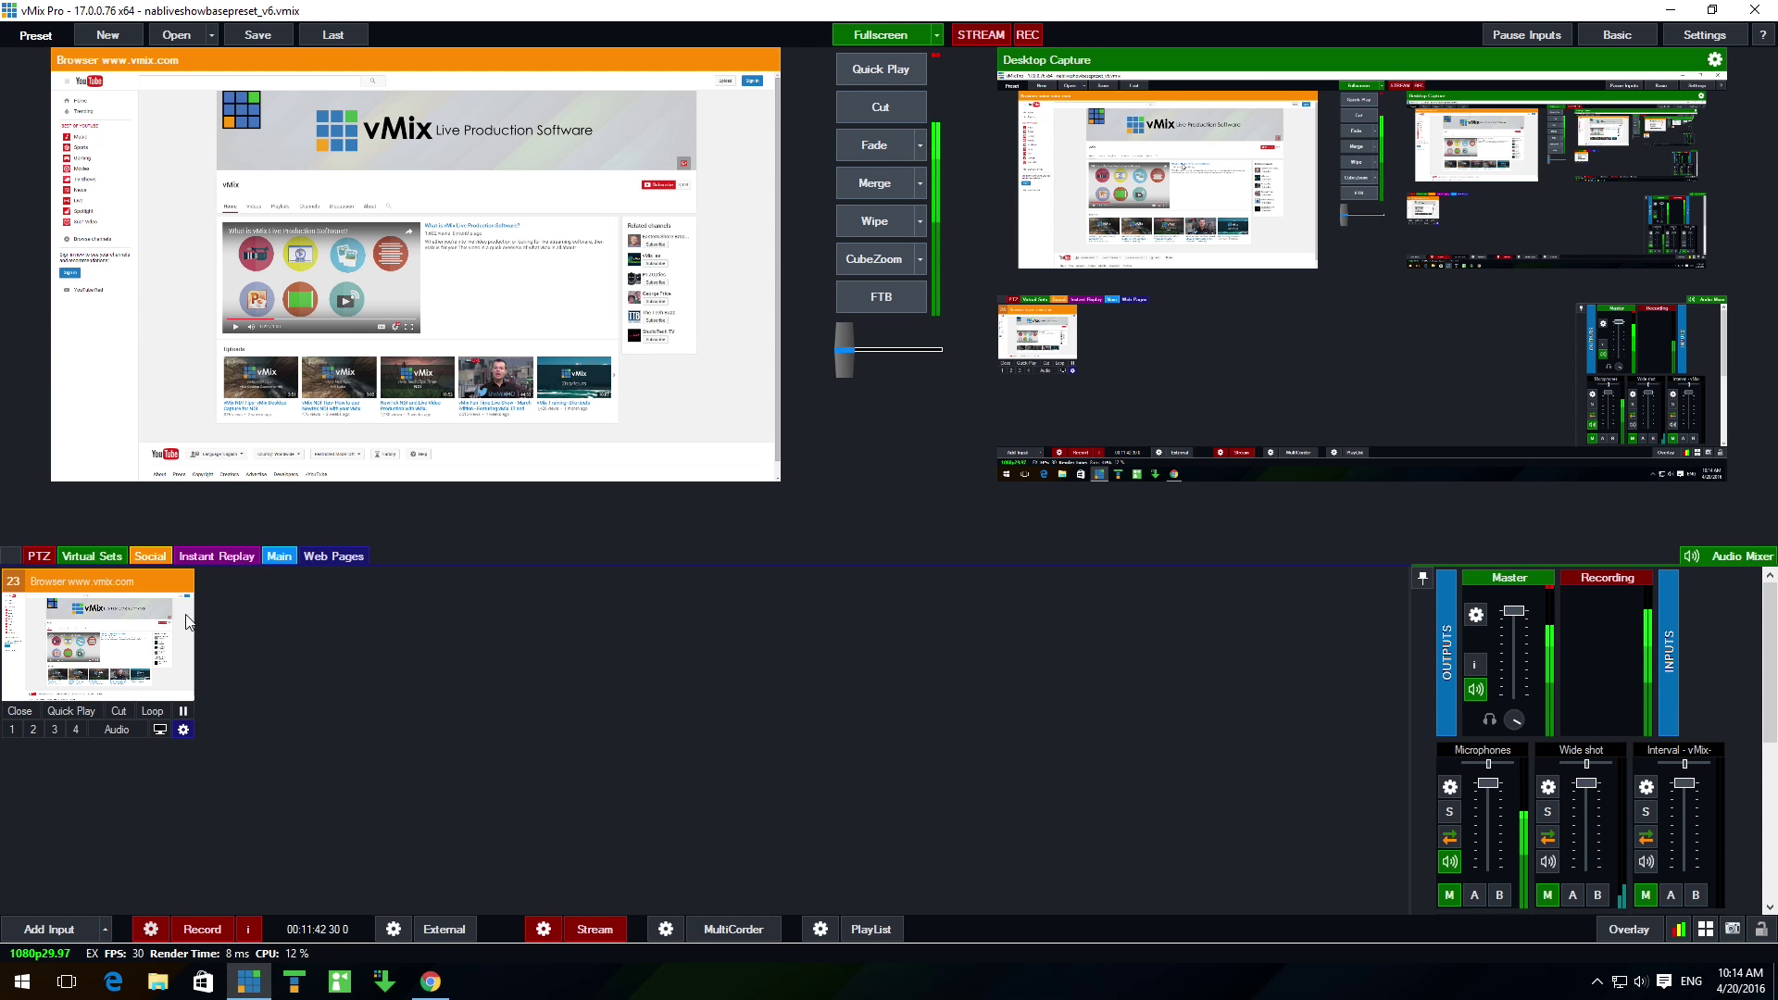
{"action": "right_click", "coordinate": [124, 641]}
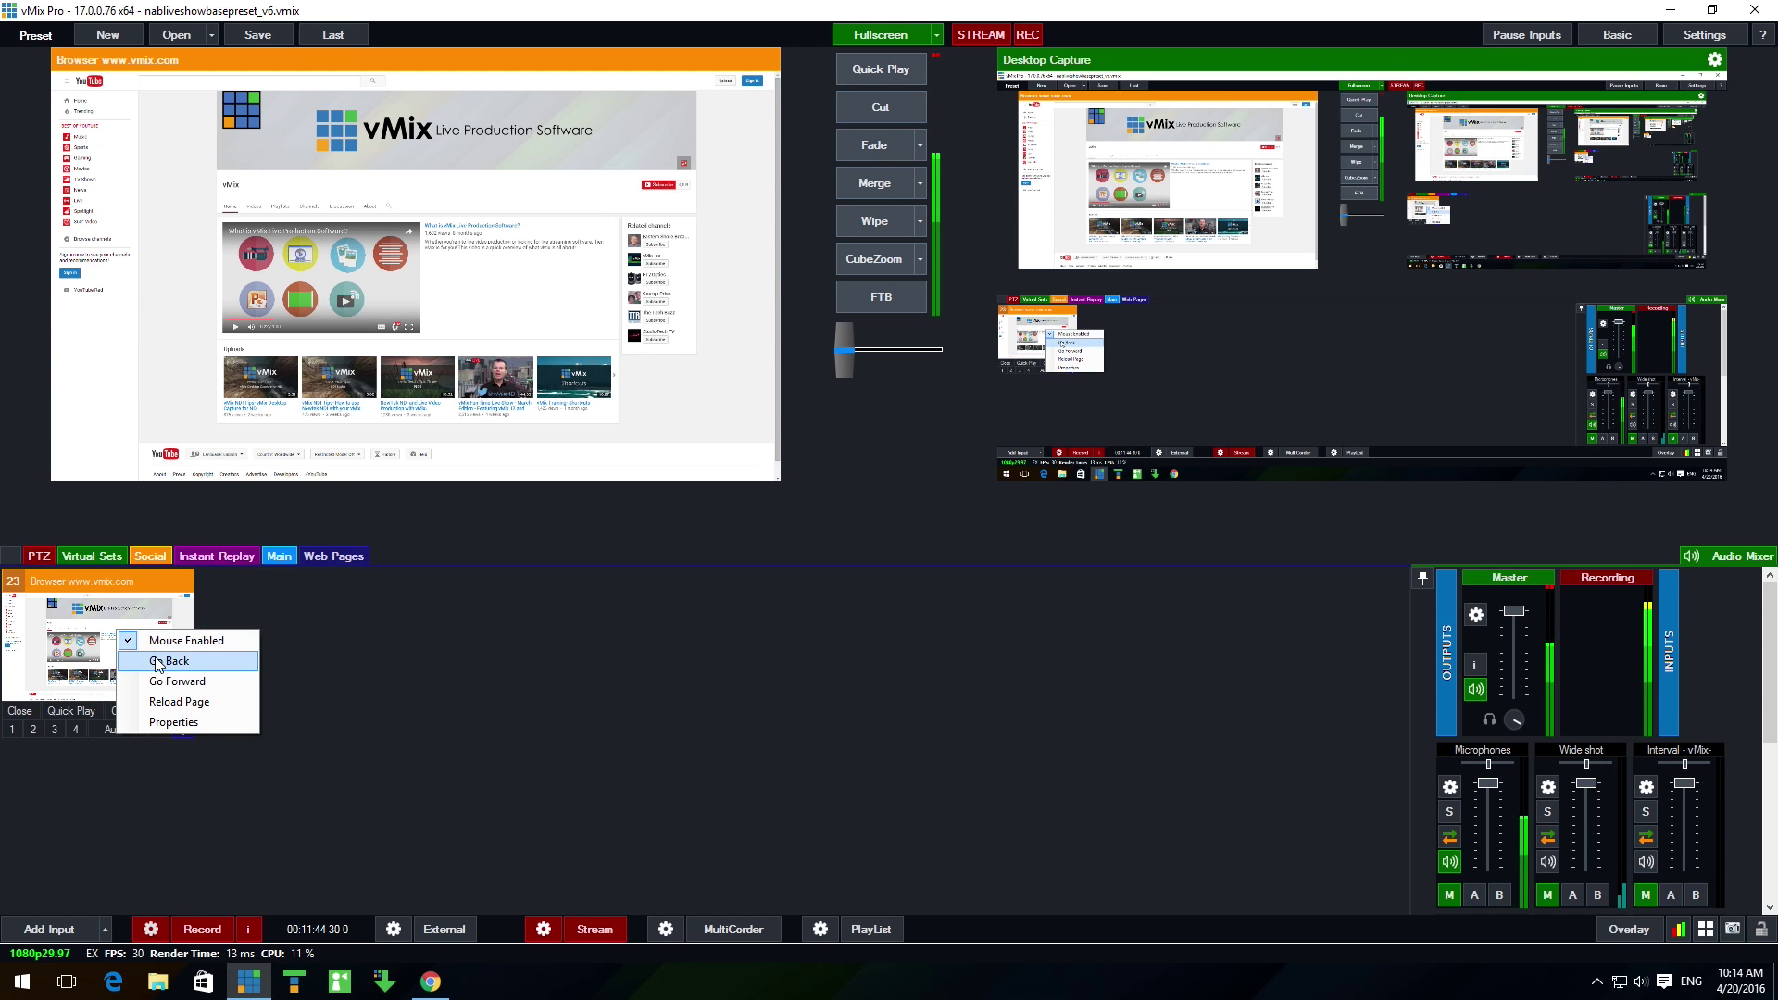
{"action": "left_click", "coordinate": [158, 661]}
Navigate the browser input forward again to the vMix YouTube channel page
{"action": "right_click", "coordinate": [127, 634]}
{"action": "left_click", "coordinate": [172, 675]}
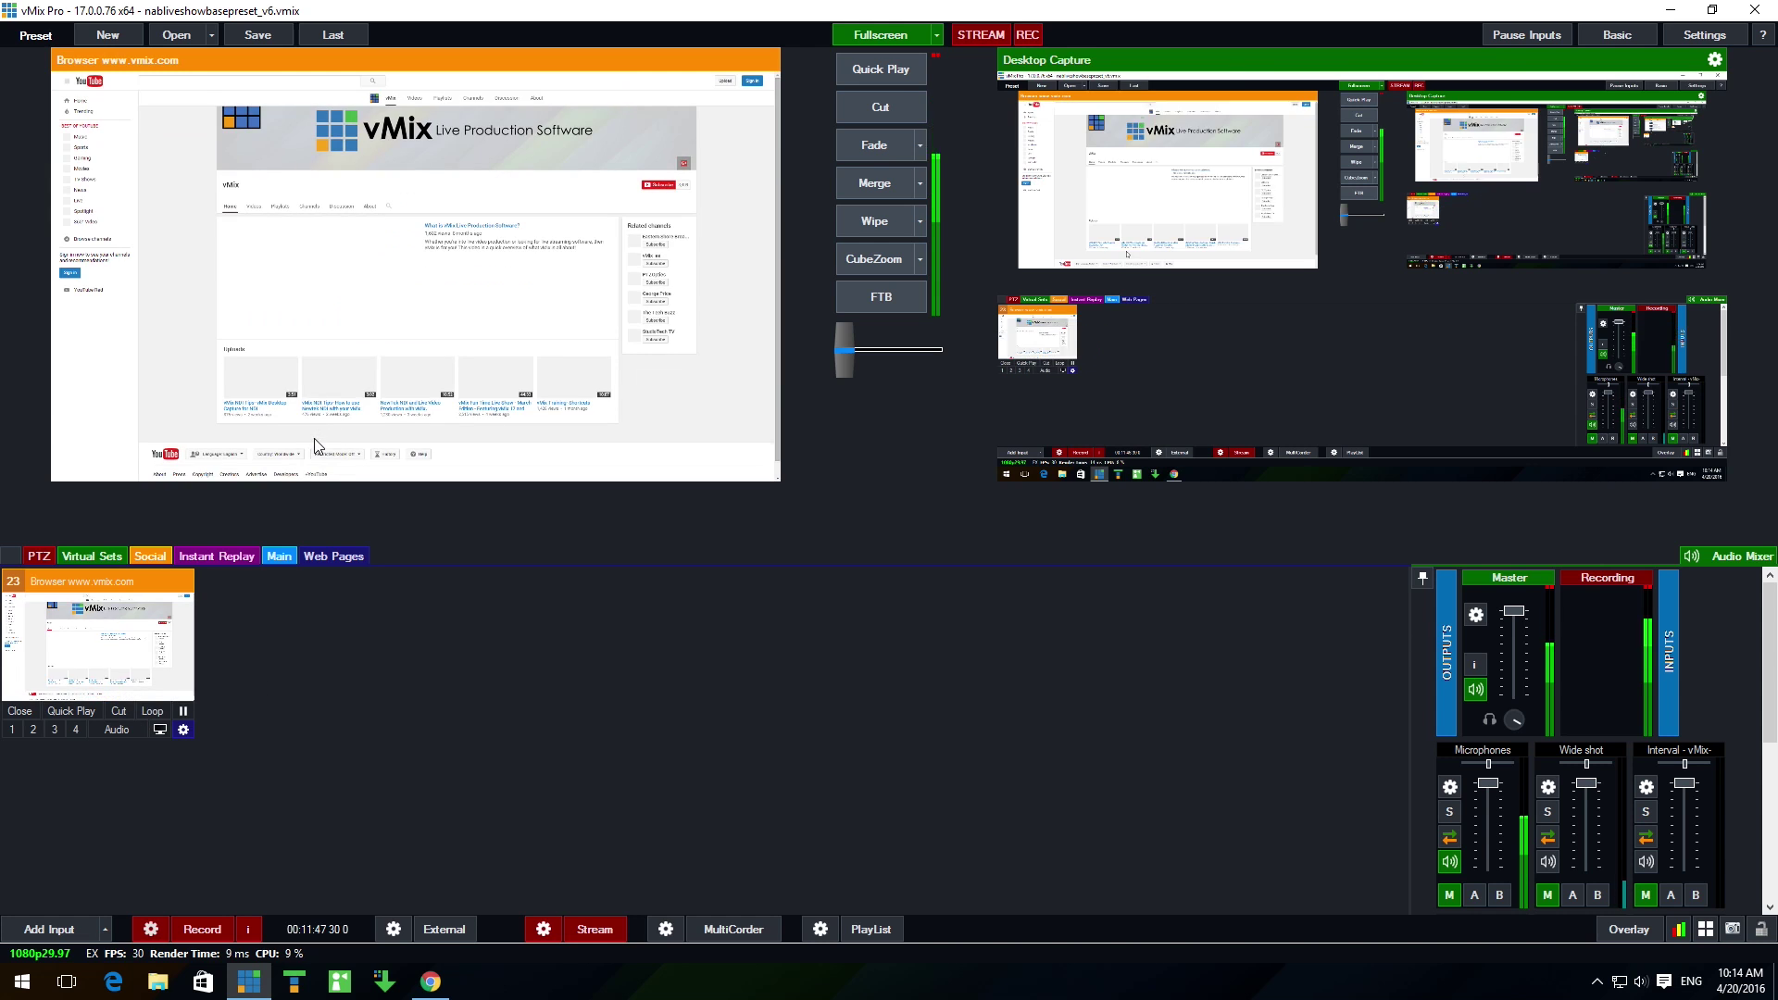
{"action": "right_click", "coordinate": [97, 641]}
{"action": "left_click", "coordinate": [504, 661]}
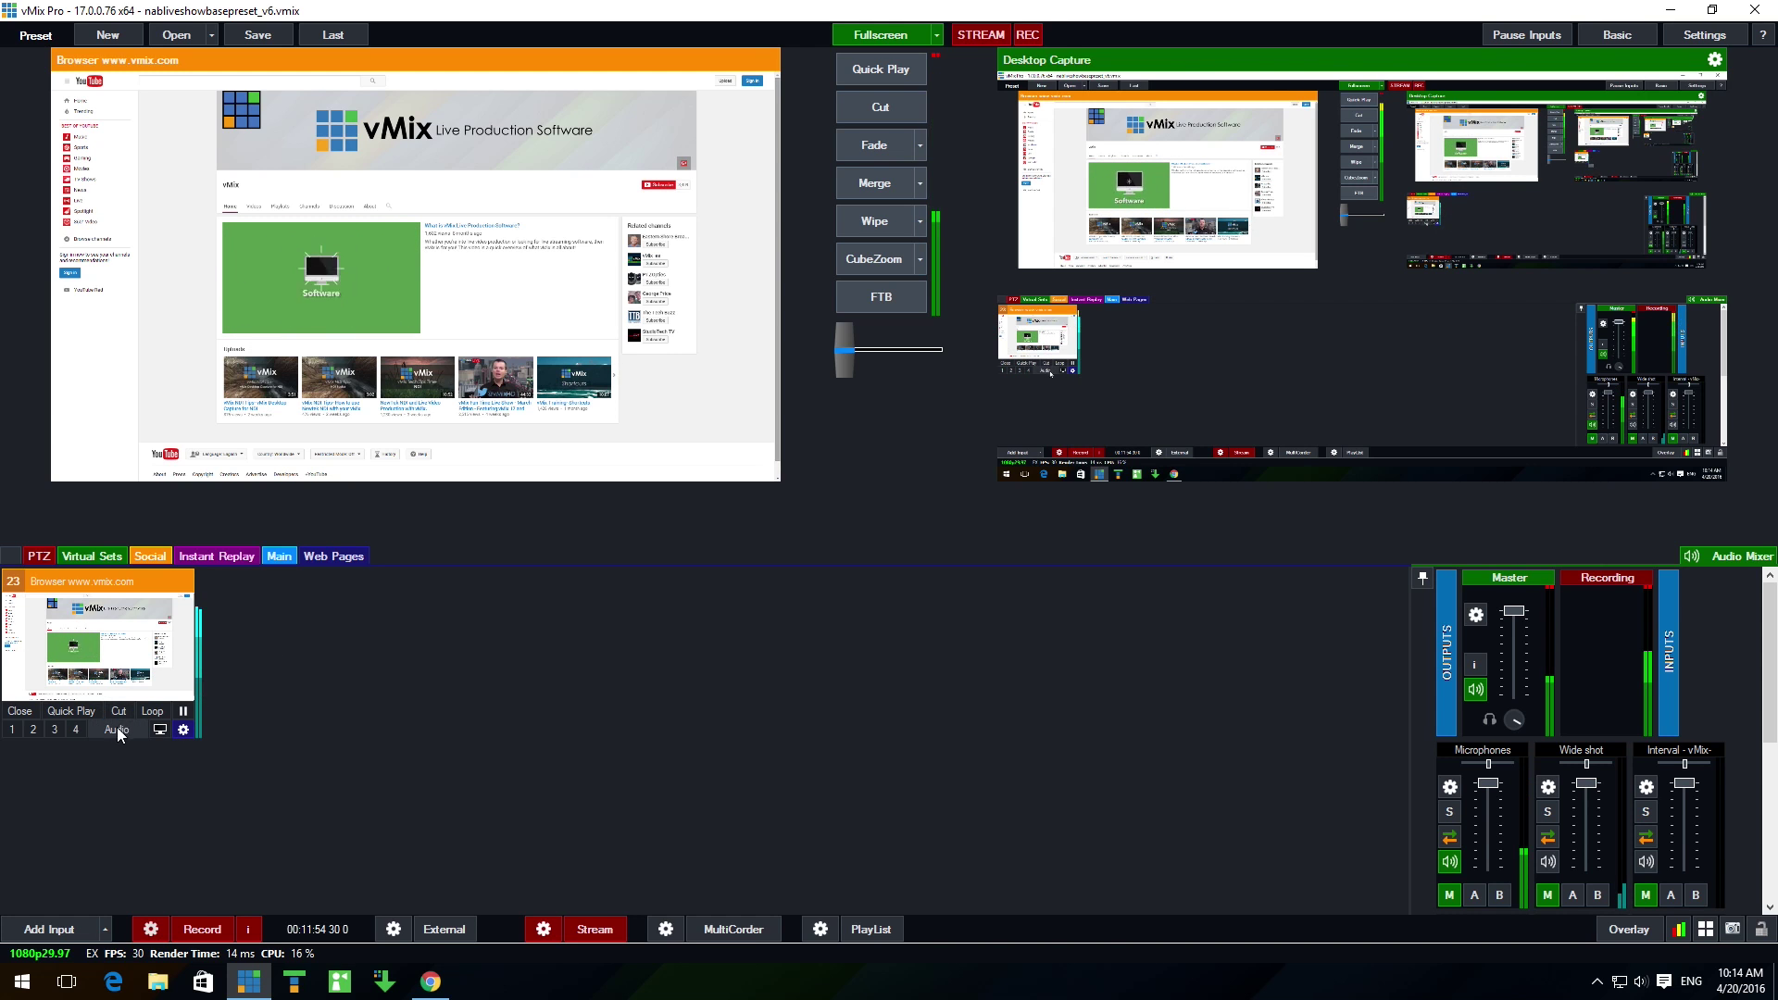
{"action": "mouse_move", "coordinate": [206, 703]}
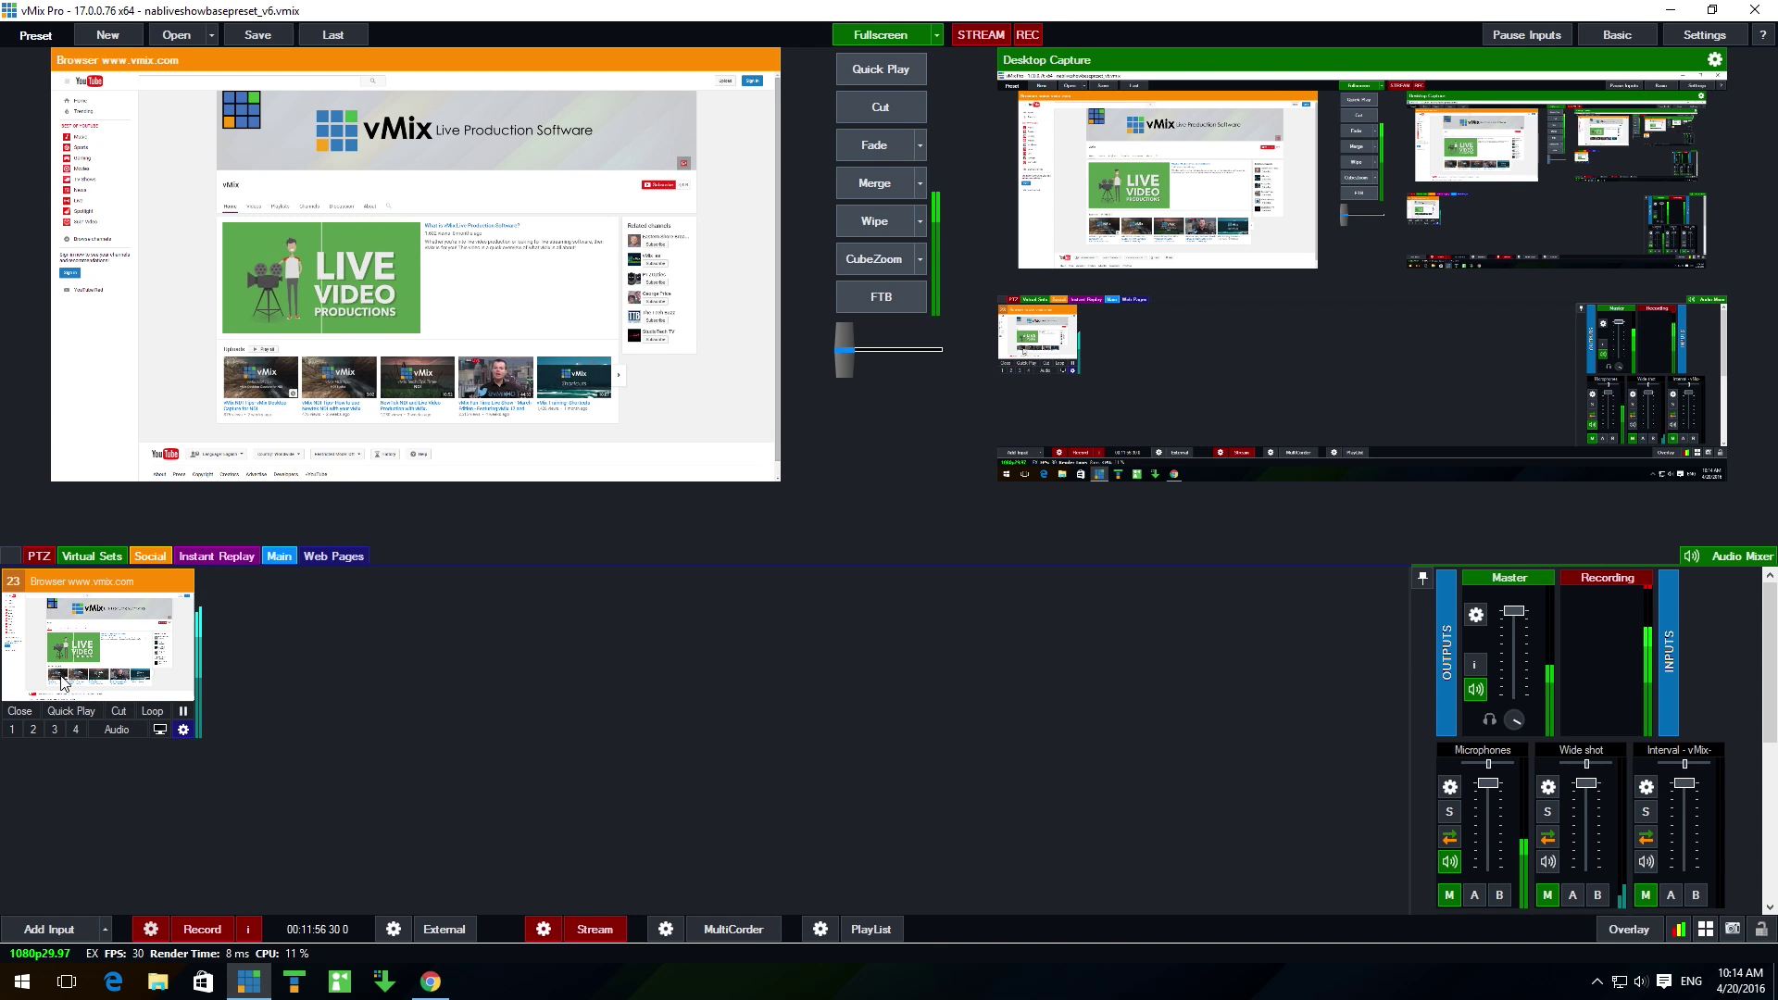